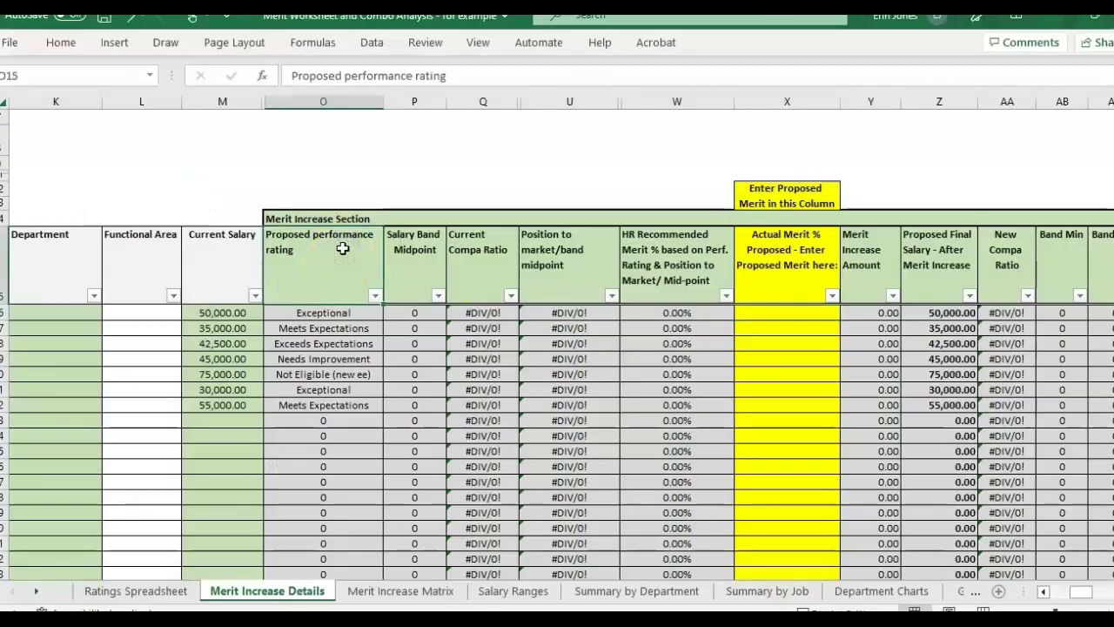
# - Examine the employee detail and merit increase columns across the Merit Increase Details sheet
pyautogui.press('Left')
pyautogui.press('Left')
pyautogui.press('Left')
pyautogui.press('Left')
pyautogui.press('Left')
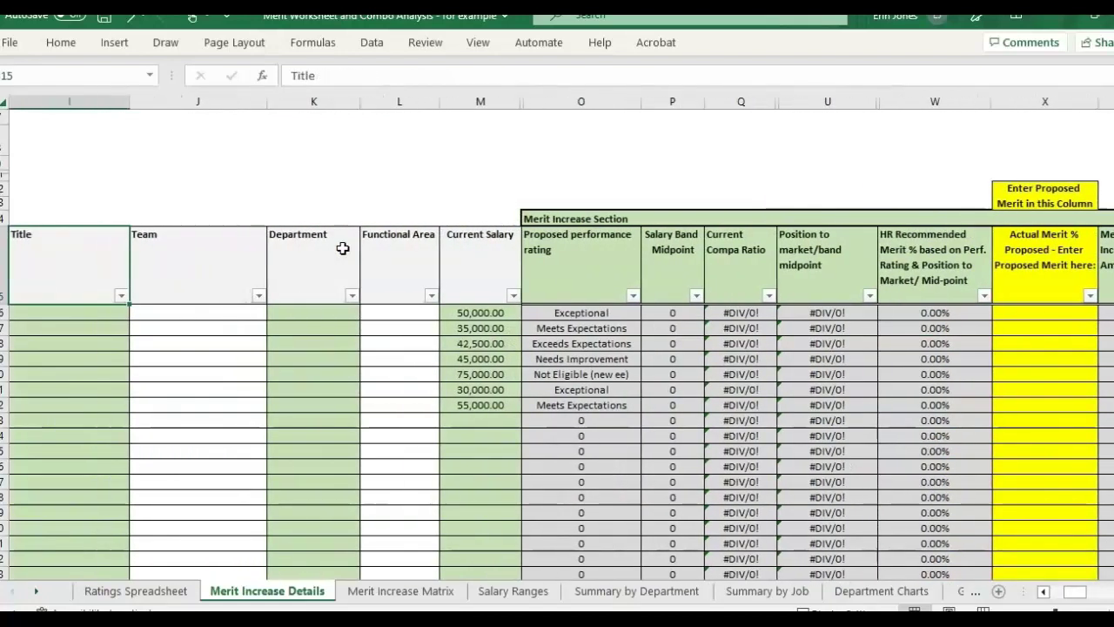
pyautogui.press('Right')
pyautogui.press('Right')
pyautogui.press('Right')
pyautogui.press('Right')
pyautogui.press('Right')
pyautogui.press('Right')
pyautogui.press('Right')
pyautogui.press('Right')
pyautogui.press('Right')
pyautogui.press('Right')
pyautogui.press('Right')
pyautogui.press('Left')
pyautogui.press('Left')
pyautogui.press('Left')
pyautogui.press('Left')
pyautogui.press('Left')
pyautogui.press('Left')
pyautogui.press('Left')
pyautogui.press('Left')
pyautogui.press('Left')
pyautogui.press('Left')
pyautogui.press('Left')
pyautogui.press('Left')
pyautogui.press('Left')
pyautogui.press('Left')
pyautogui.press('Left')
pyautogui.press('Left')
pyautogui.press('Left')
pyautogui.press('Left')
pyautogui.press('Left')
# - Examine the Merit Review budget summary above the employee table, including the Total Base Salary and Enter Budget % cells
pyautogui.press('Up')
pyautogui.press('Up')
pyautogui.press('Up')
pyautogui.press('Up')
pyautogui.press('Up')
pyautogui.press('Up')
pyautogui.press('Up')
pyautogui.press('Up')
pyautogui.press('Up')
pyautogui.press('Up')
pyautogui.press('Up')
pyautogui.press('Up')
pyautogui.press('Up')
pyautogui.press('Up')
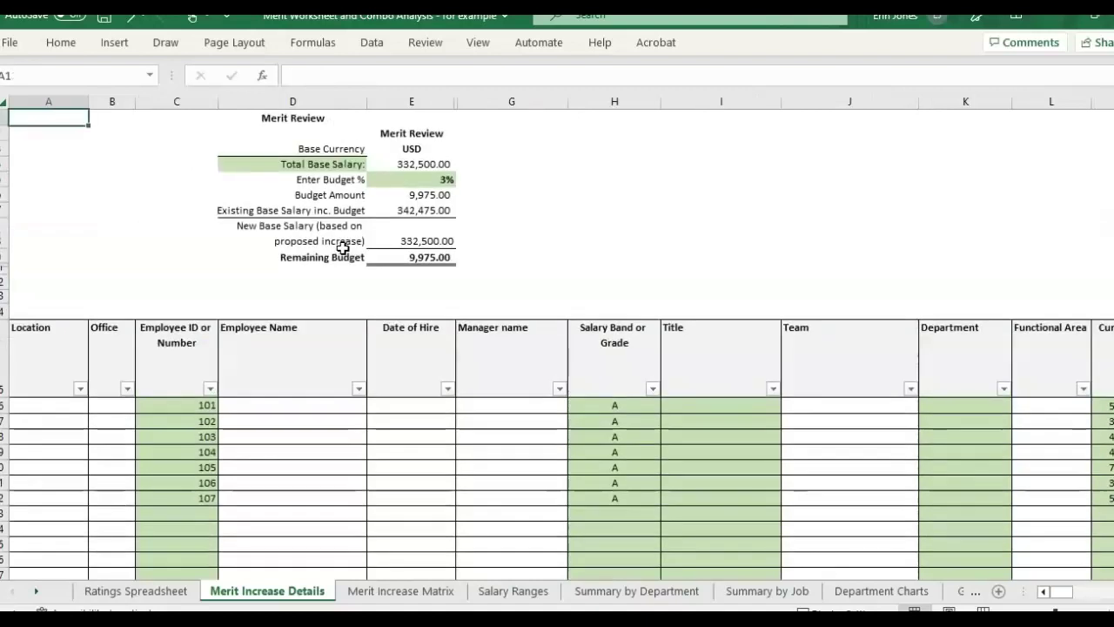
pyautogui.click(420, 165)
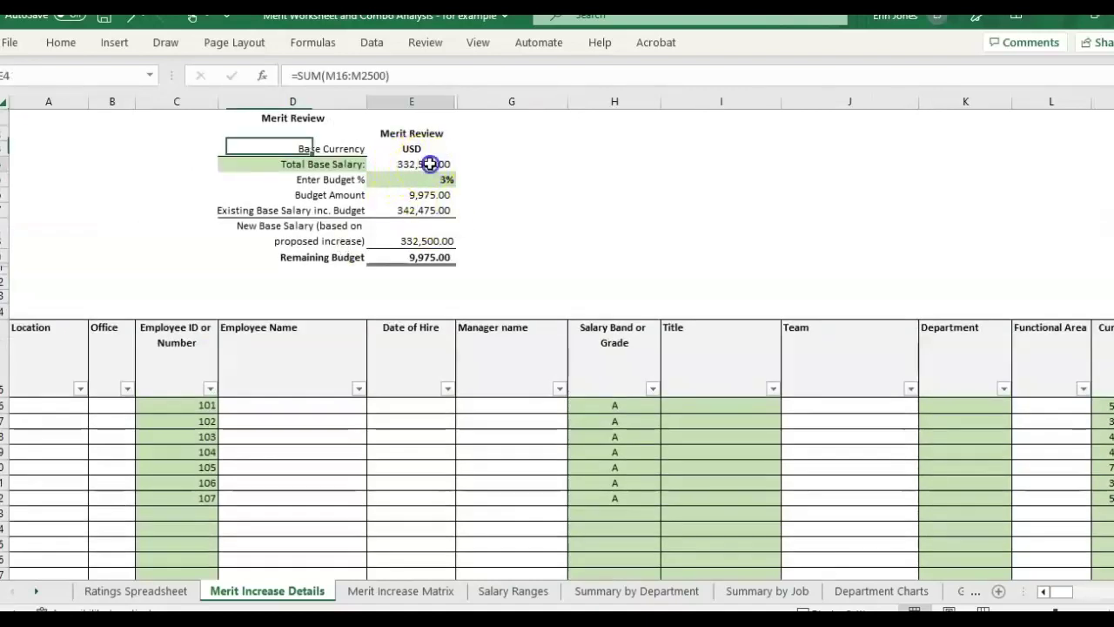
pyautogui.click(470, 183)
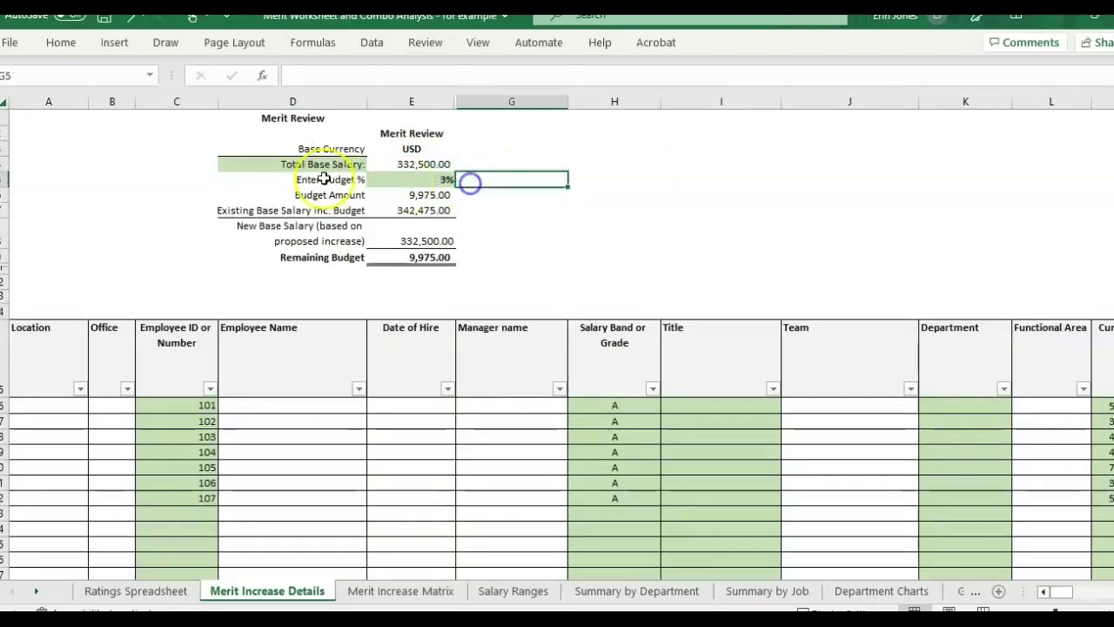
pyautogui.click(447, 179)
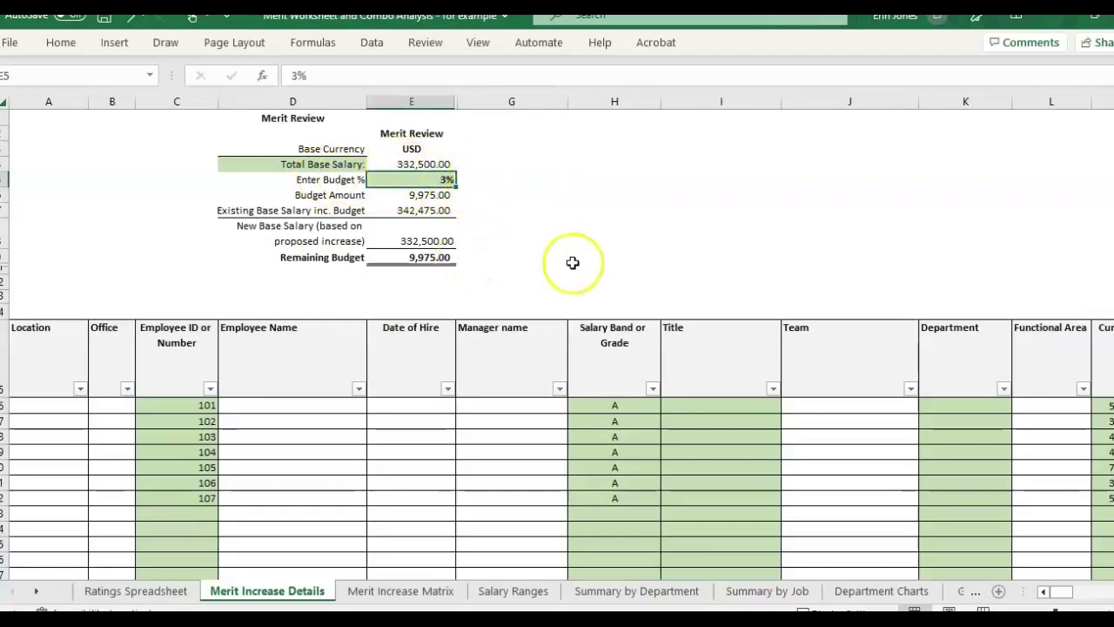
# - Examine the employee table from Department to Actual Merit %, including the HR recommended merit, proposed performance rating and current salary columns
pyautogui.click(808, 383)
pyautogui.press('Right')
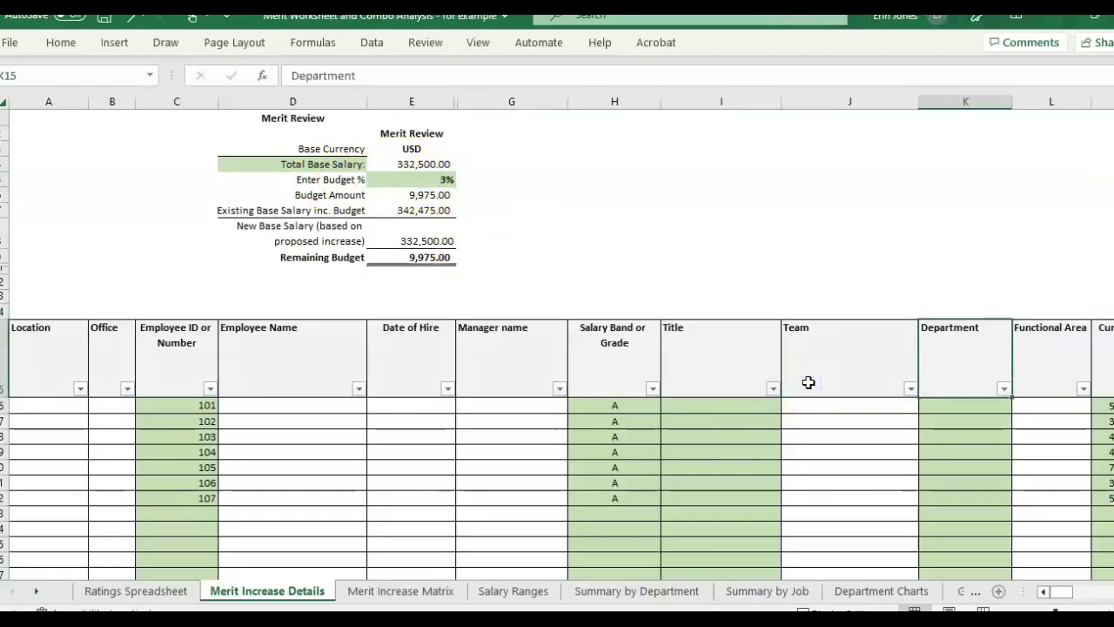
pyautogui.press('Right')
pyautogui.press('Right')
pyautogui.press('Right')
pyautogui.press('Right')
pyautogui.press('Right')
pyautogui.press('Right')
pyautogui.press('Right')
pyautogui.press('Right')
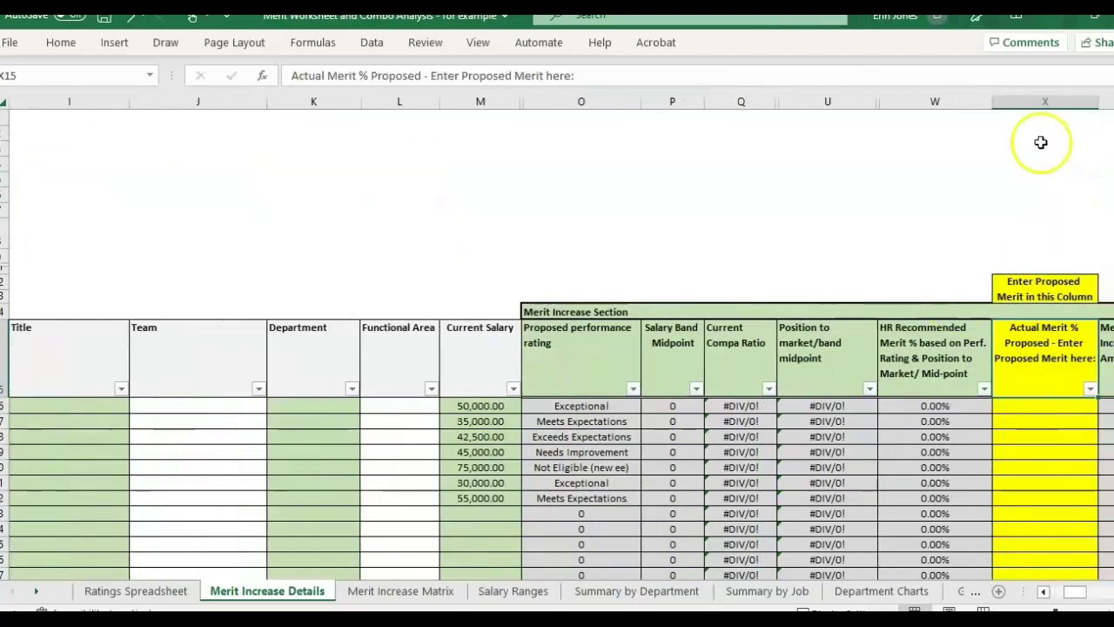
pyautogui.click(975, 101)
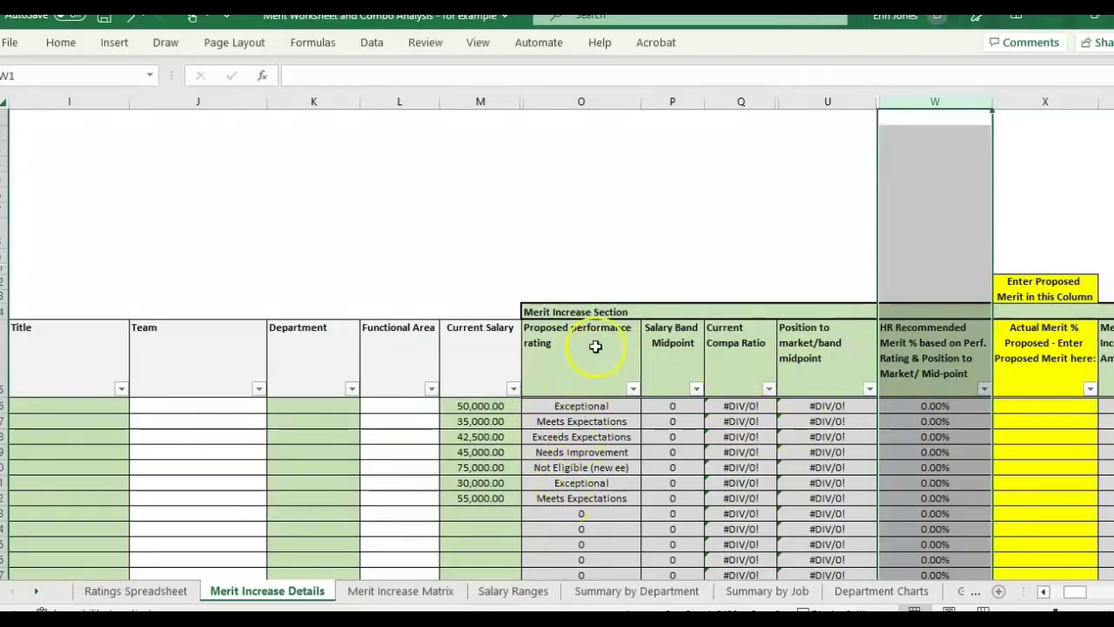
pyautogui.click(594, 376)
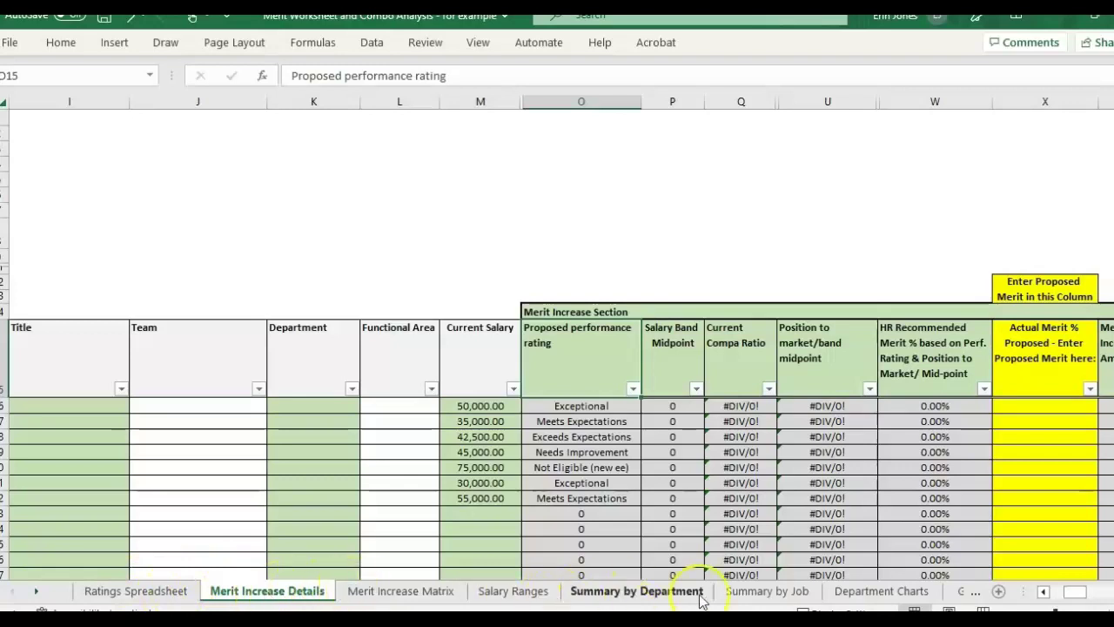
pyautogui.click(495, 356)
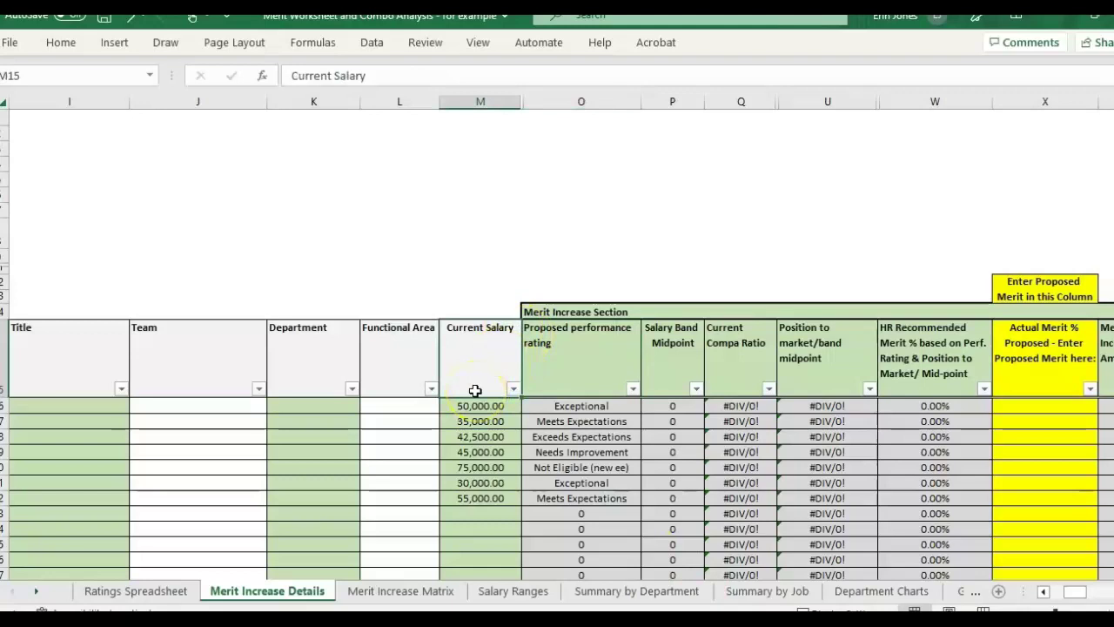
# - On the Merit Increase Matrix sheet, clear the Within Market percentage for Needs Improvement in Chart 2
pyautogui.click(400, 595)
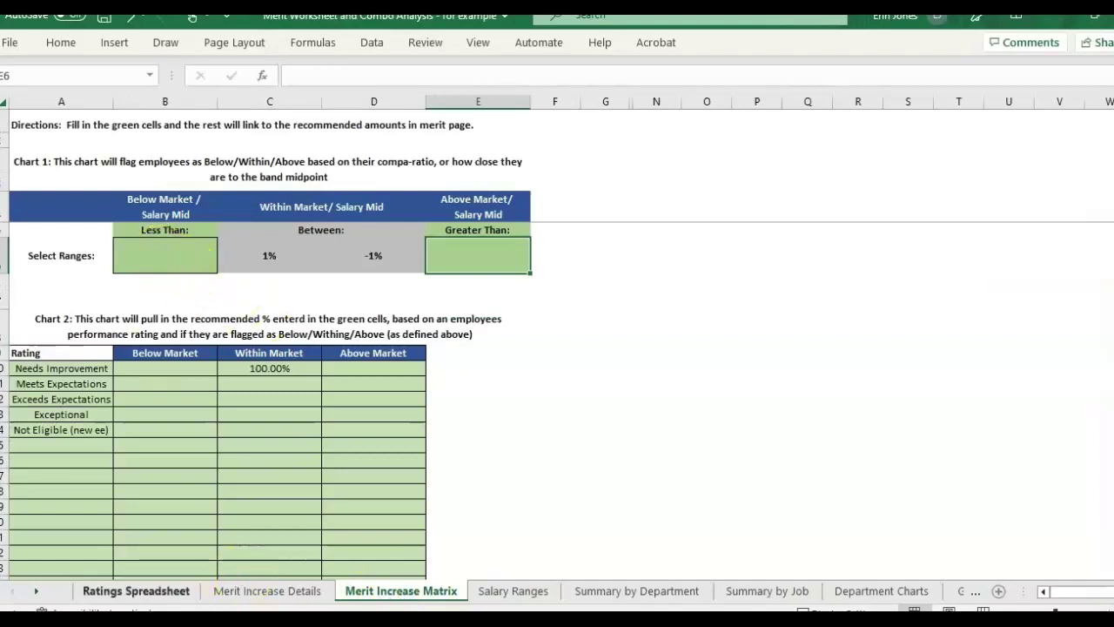
pyautogui.click(152, 419)
pyautogui.click(165, 367)
pyautogui.click(91, 350)
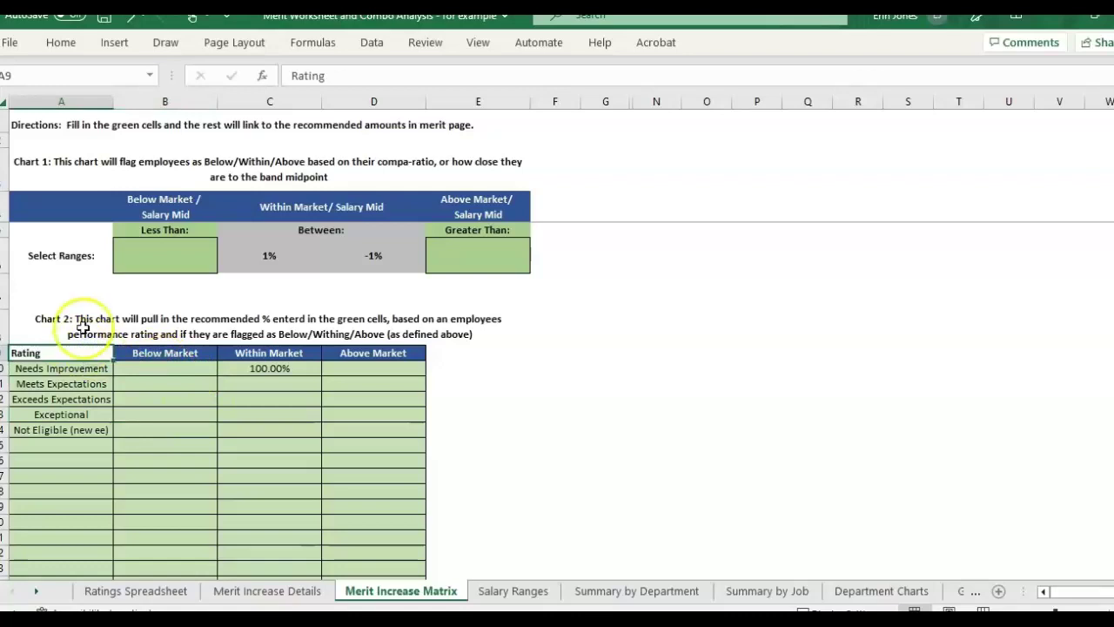
pyautogui.click(135, 167)
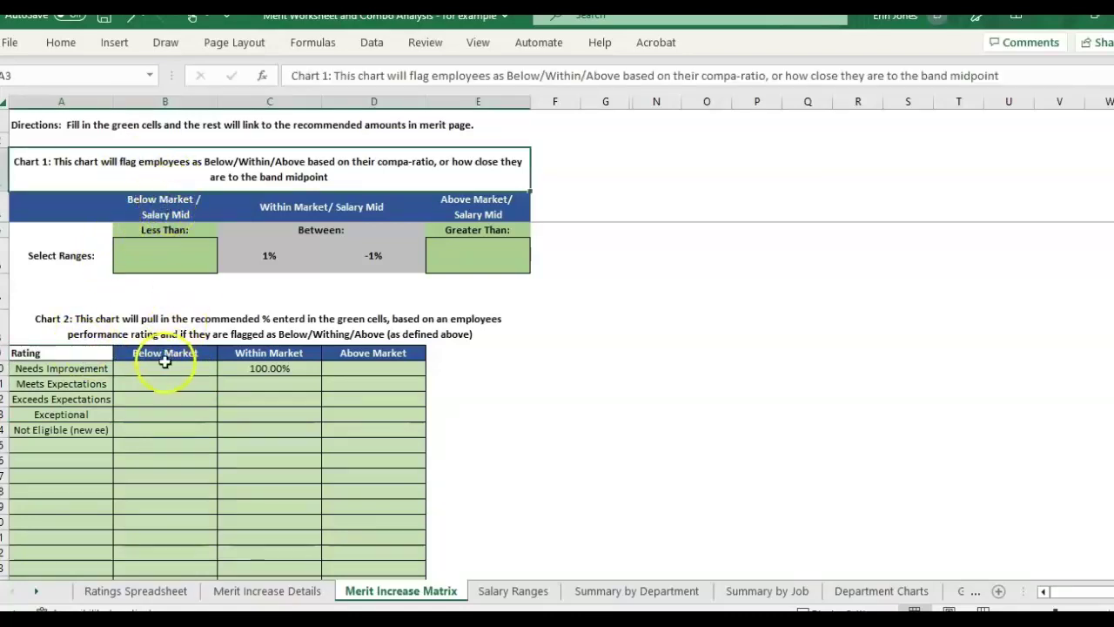
pyautogui.moveTo(70, 355); pyautogui.dragTo(353, 465)
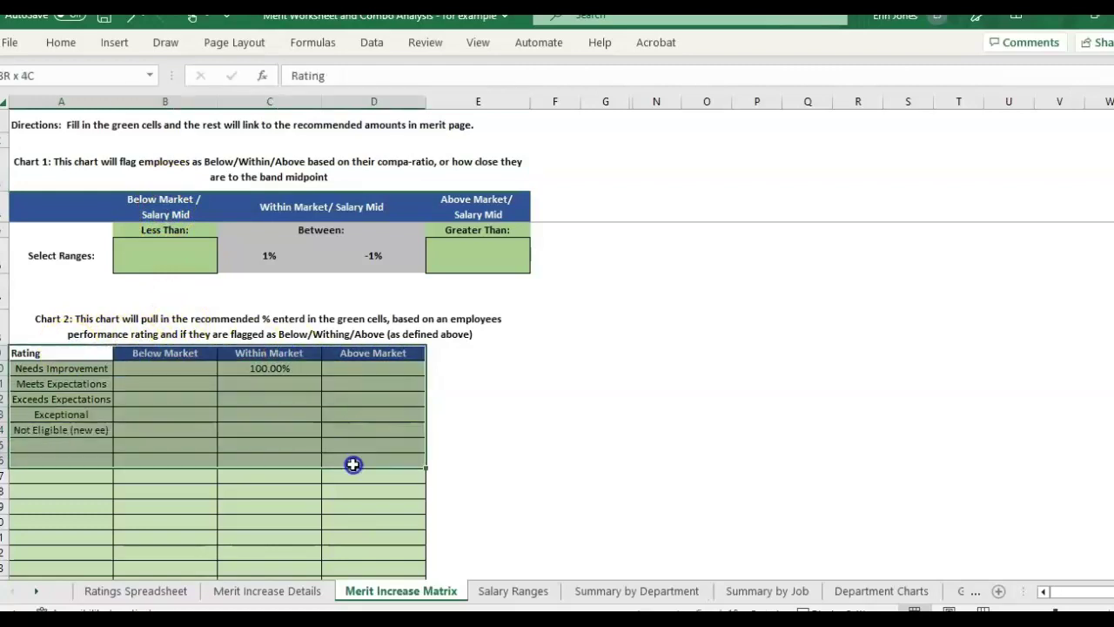
pyautogui.click(264, 372)
pyautogui.press('Delete')
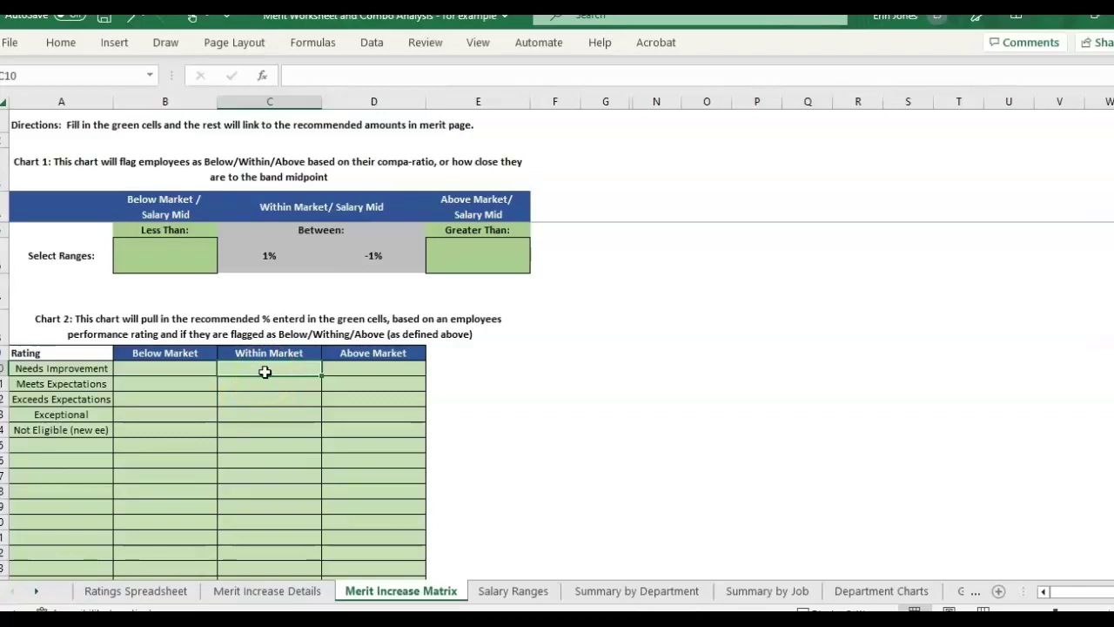
# - Examine how Chart 2 pairs each performance rating with the Below, Within and Above Market columns
pyautogui.press('Left')
pyautogui.press('Right')
pyautogui.press('Up')
pyautogui.press('Left')
pyautogui.press('Right')
pyautogui.press('Right')
pyautogui.press('Left')
pyautogui.press('Down')
pyautogui.press('Down')
pyautogui.press('Down')
pyautogui.press('Left')
pyautogui.press('Left')
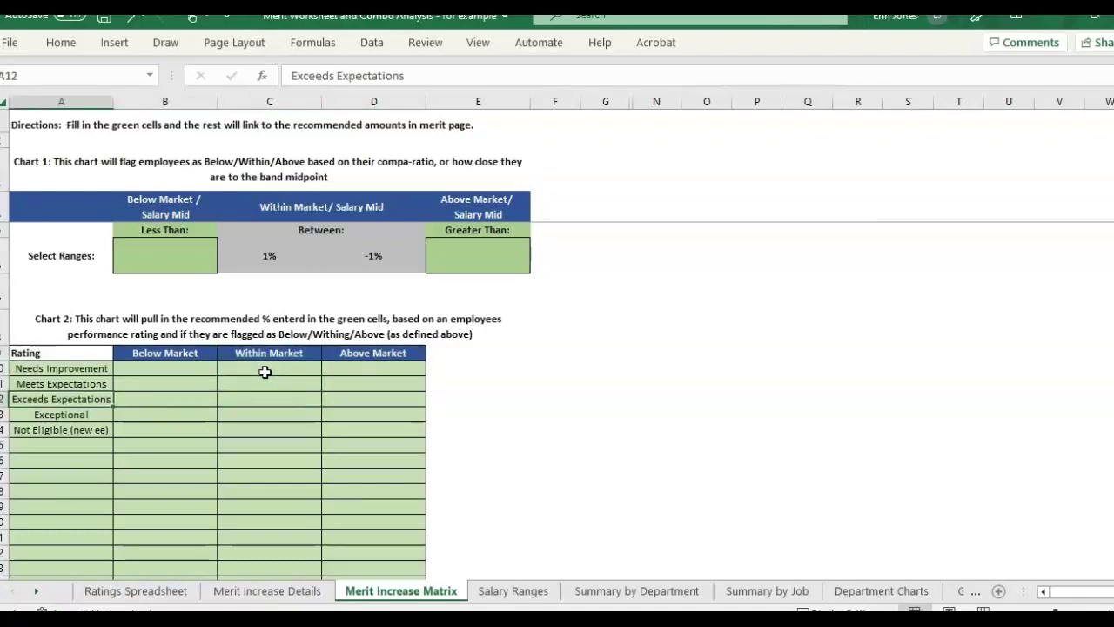
pyautogui.press('Down')
pyautogui.press('Down')
pyautogui.press('Up')
pyautogui.press('Up')
pyautogui.press('Up')
pyautogui.press('Up')
pyautogui.press('Down')
pyautogui.press('Down')
pyautogui.press('Down')
pyautogui.press('Right')
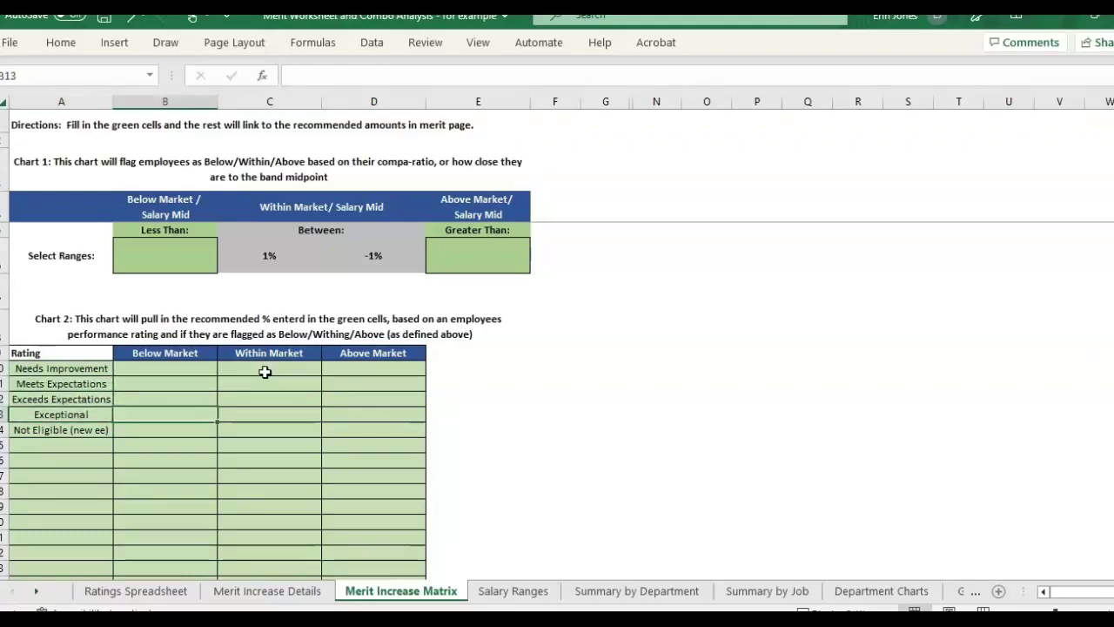
pyautogui.moveTo(78, 368); pyautogui.dragTo(82, 413)
pyautogui.click(92, 397)
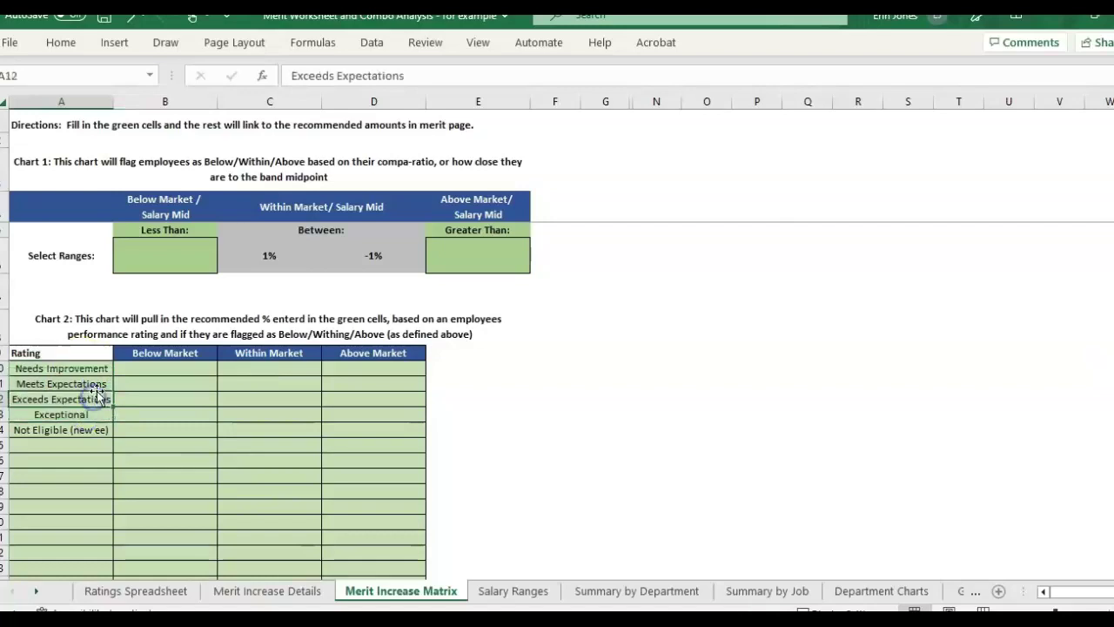
pyautogui.click(146, 395)
pyautogui.click(281, 403)
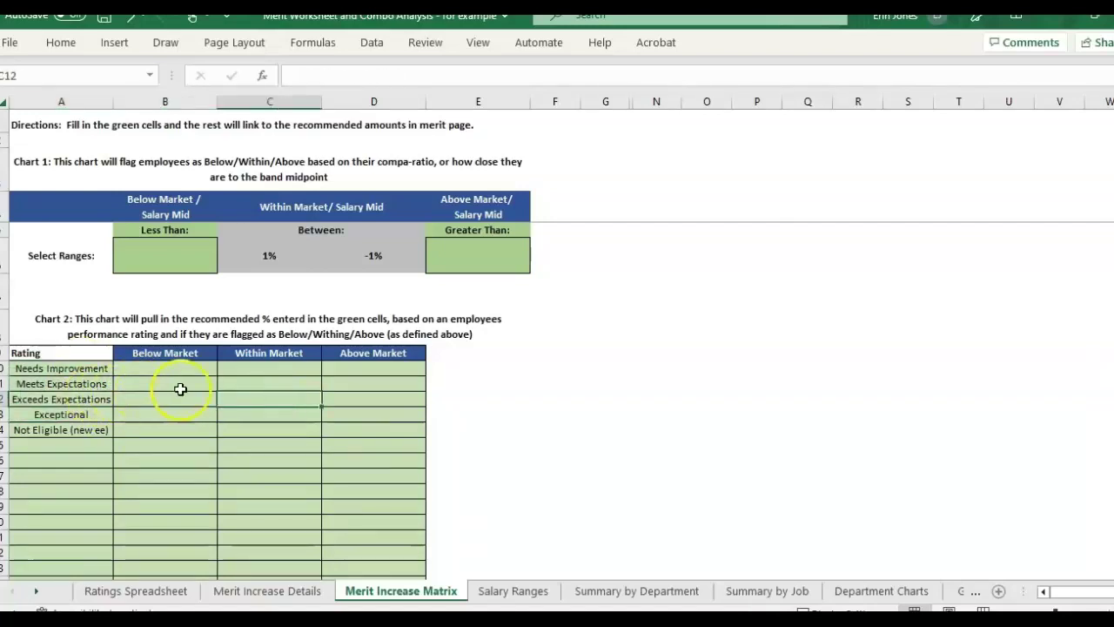
# - Enter the Exceptional rating's recommended merit percentages in Chart 2: 9% Below Market, 5% Within Market and 4% Above Market
pyautogui.click(252, 418)
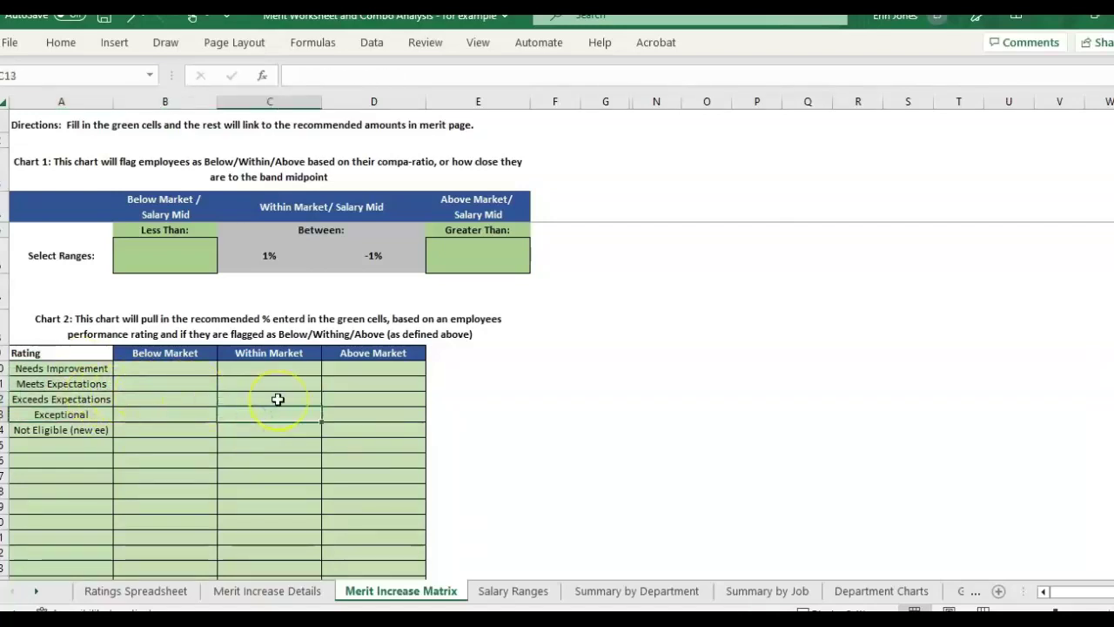
pyautogui.write('5%')
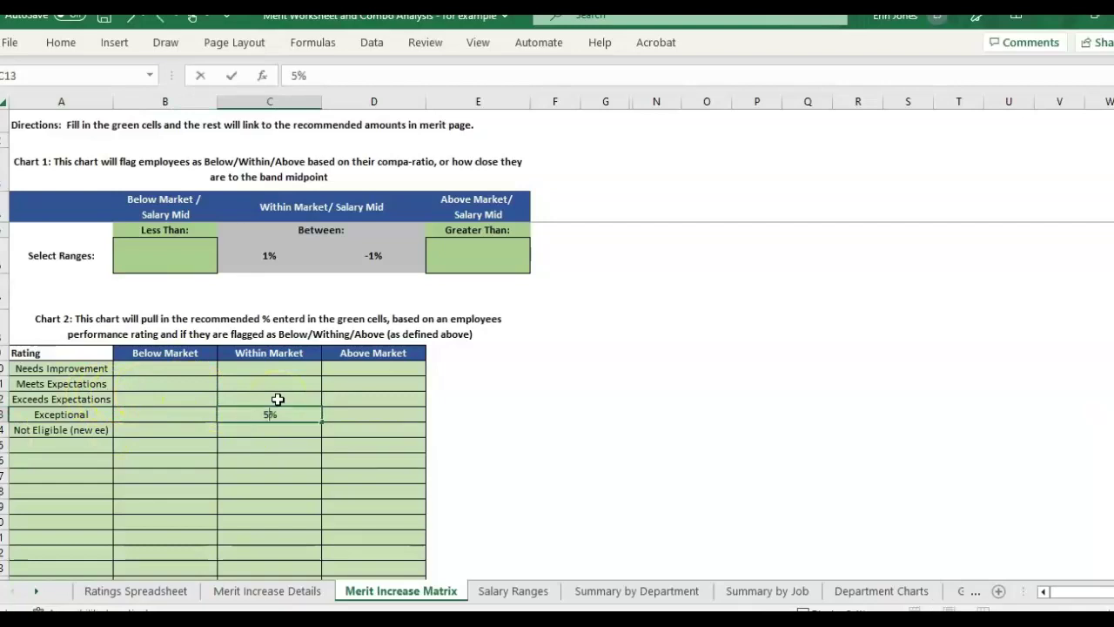
pyautogui.press('Return')
pyautogui.press('Up')
pyautogui.press('Left')
pyautogui.press('Right')
pyautogui.press('Left')
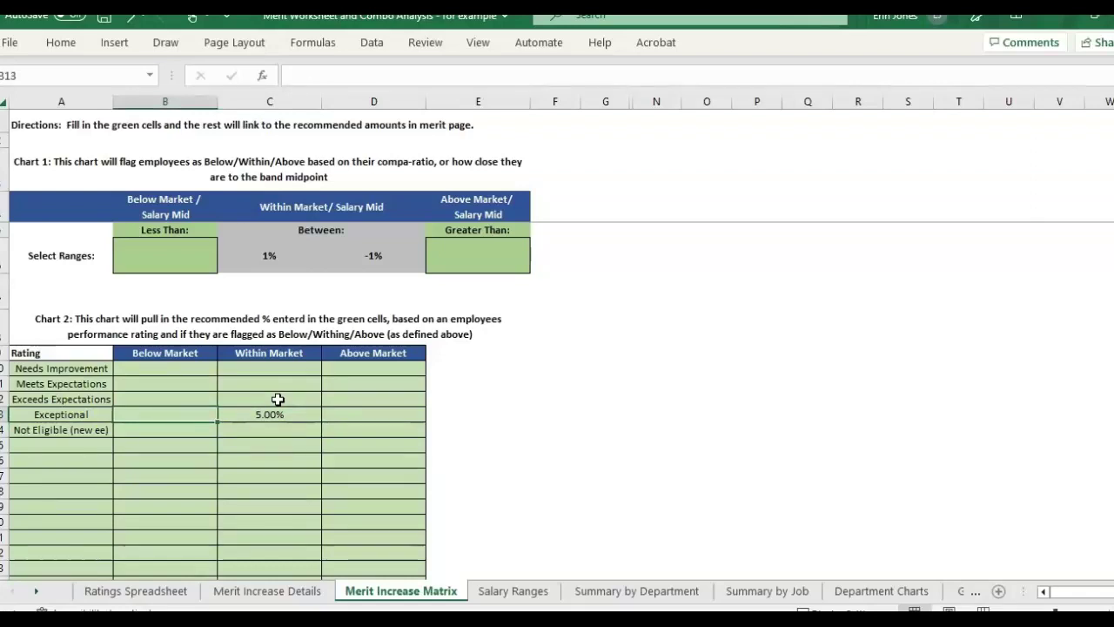
pyautogui.write('9%')
pyautogui.press('Return')
pyautogui.press('Up')
pyautogui.press('Right')
pyautogui.press('Right')
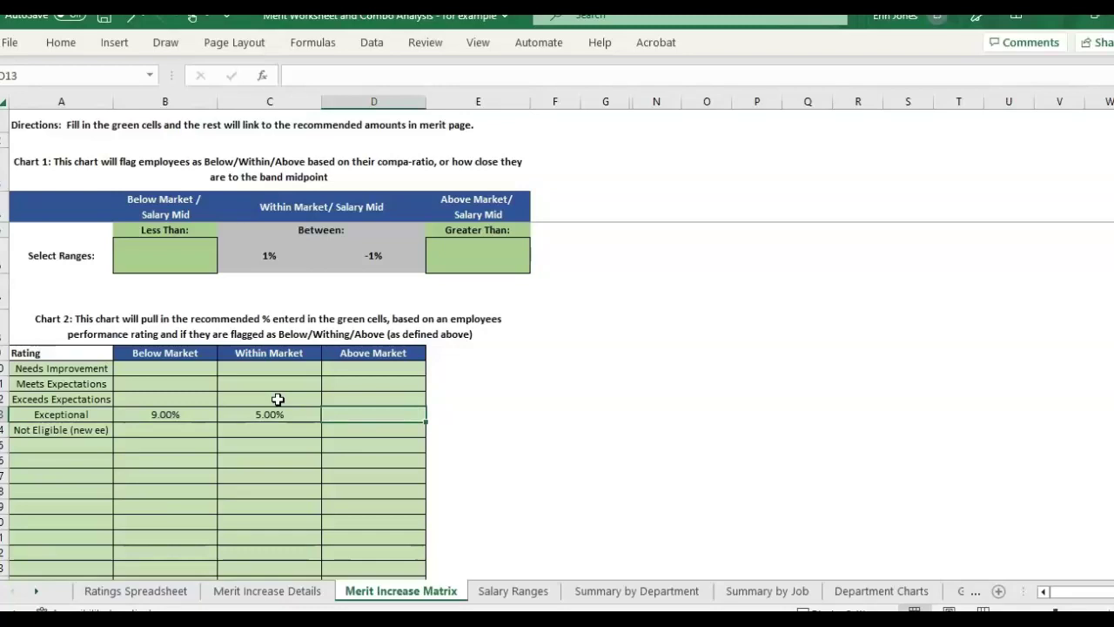
pyautogui.write('4%')
pyautogui.press('Return')
# - Set the Within Market percentage to 4% for Exceeds Expectations and 3% for Meets Expectations in Chart 2
pyautogui.press('Up')
pyautogui.press('Up')
pyautogui.press('Up')
pyautogui.press('Left')
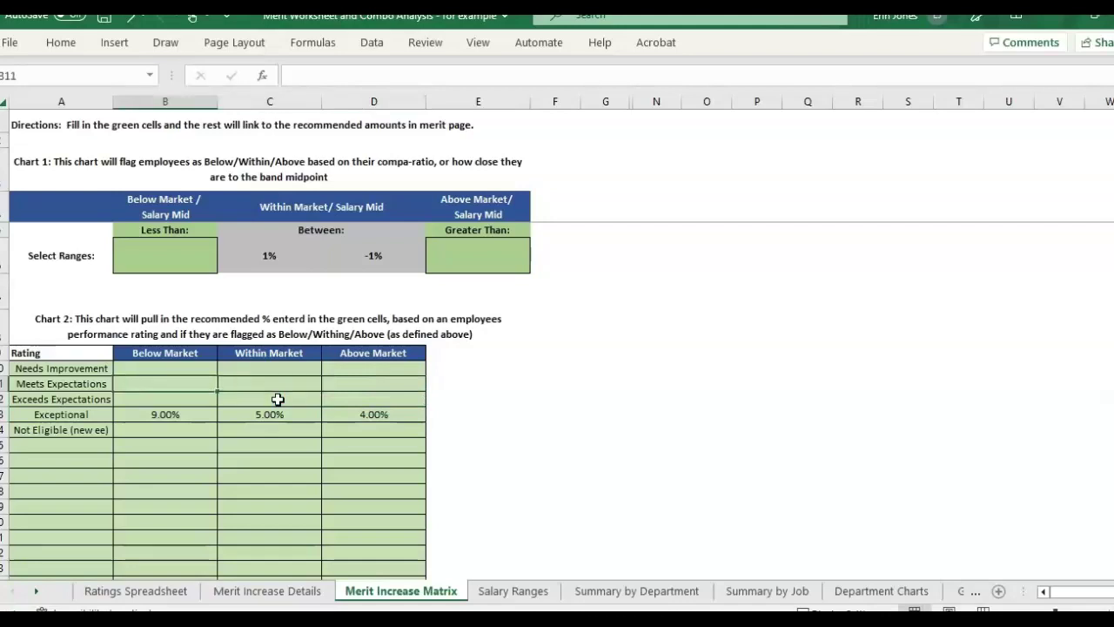
pyautogui.moveTo(183, 402); pyautogui.dragTo(409, 402)
pyautogui.click(307, 400)
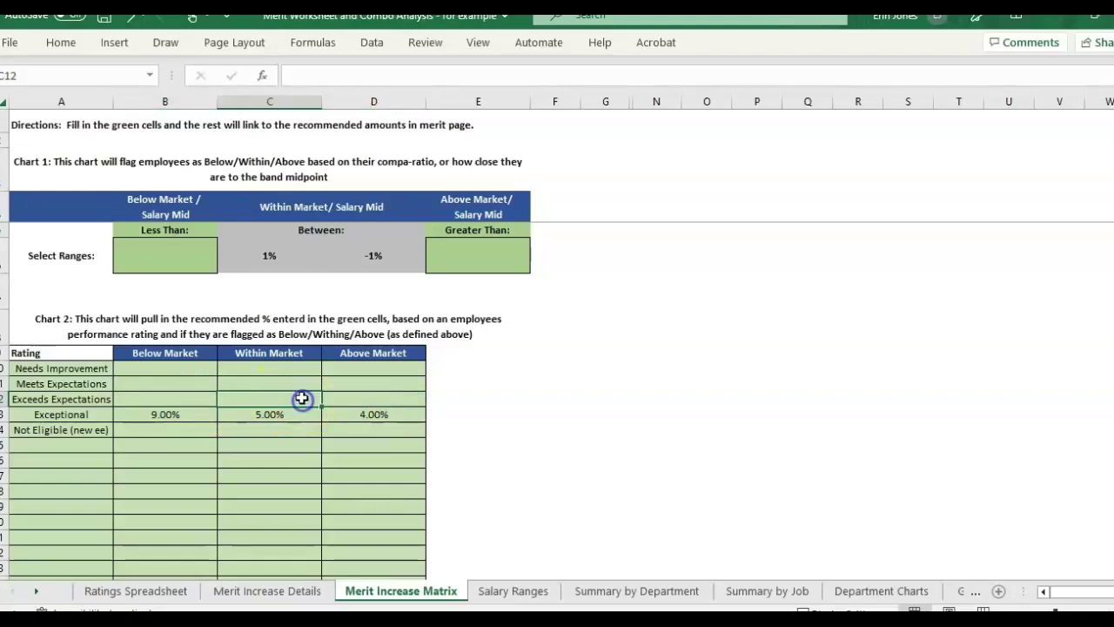
pyautogui.write('4%')
pyautogui.press('Up')
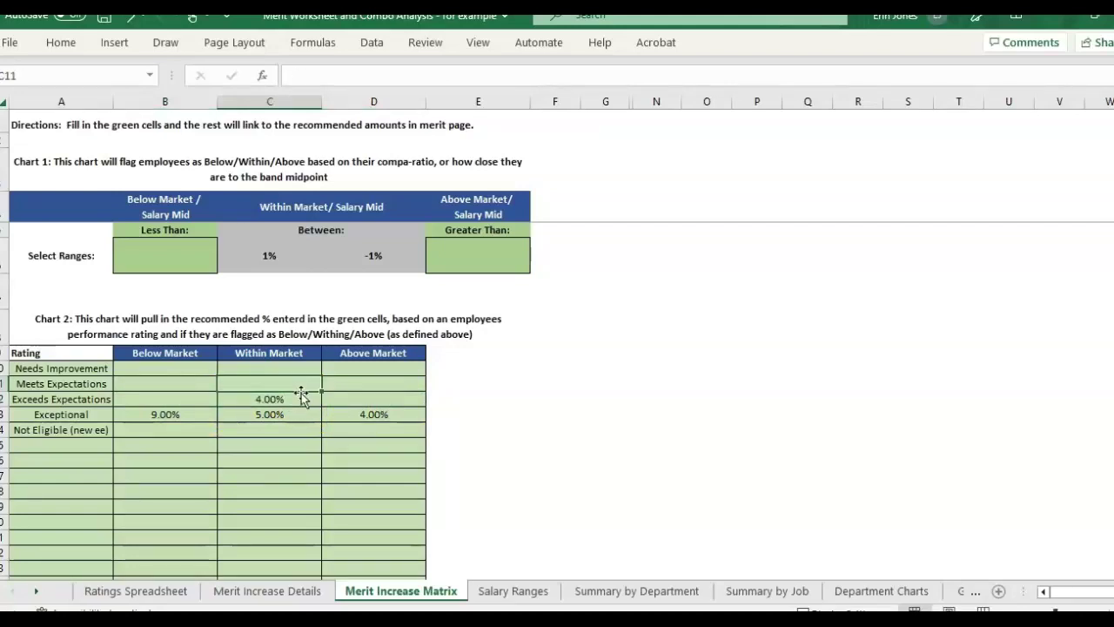
pyautogui.write('3%')
pyautogui.press('Up')
# - Enter 0% for the Needs Improvement rating under Below Market, Within Market and Above Market
pyautogui.write('0%')
pyautogui.press('Return')
pyautogui.press('Up')
pyautogui.press('Right')
pyautogui.write('0%')
pyautogui.press('Return')
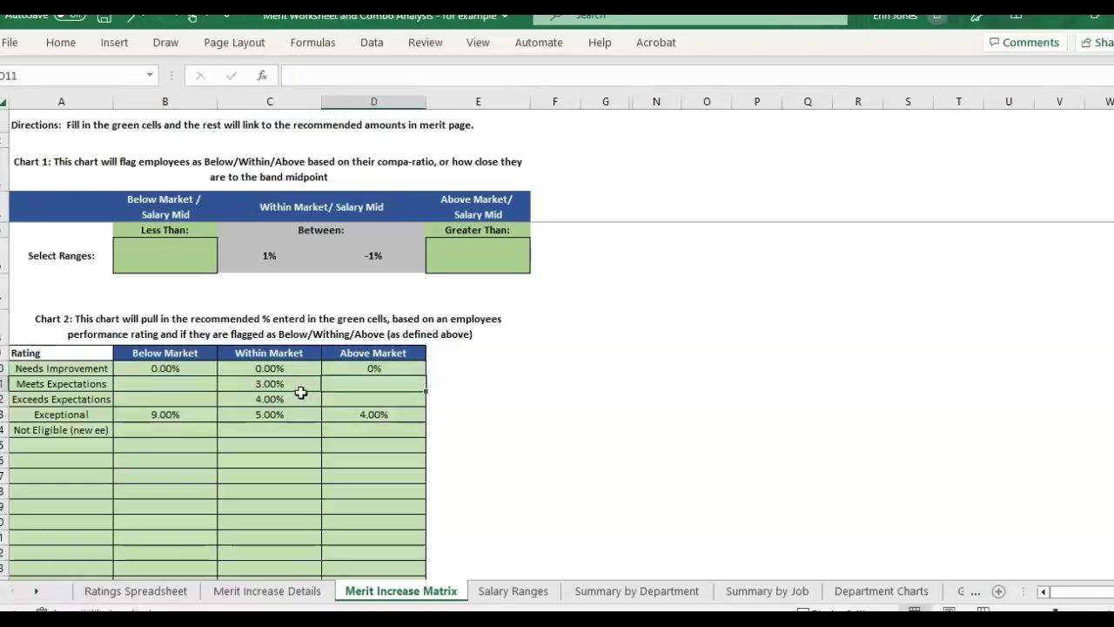
# - Examine the remaining Chart 2 percentage cells and the Chart 1 ranges defining Below, Within and Above Market
pyautogui.moveTo(166, 384); pyautogui.dragTo(416, 433)
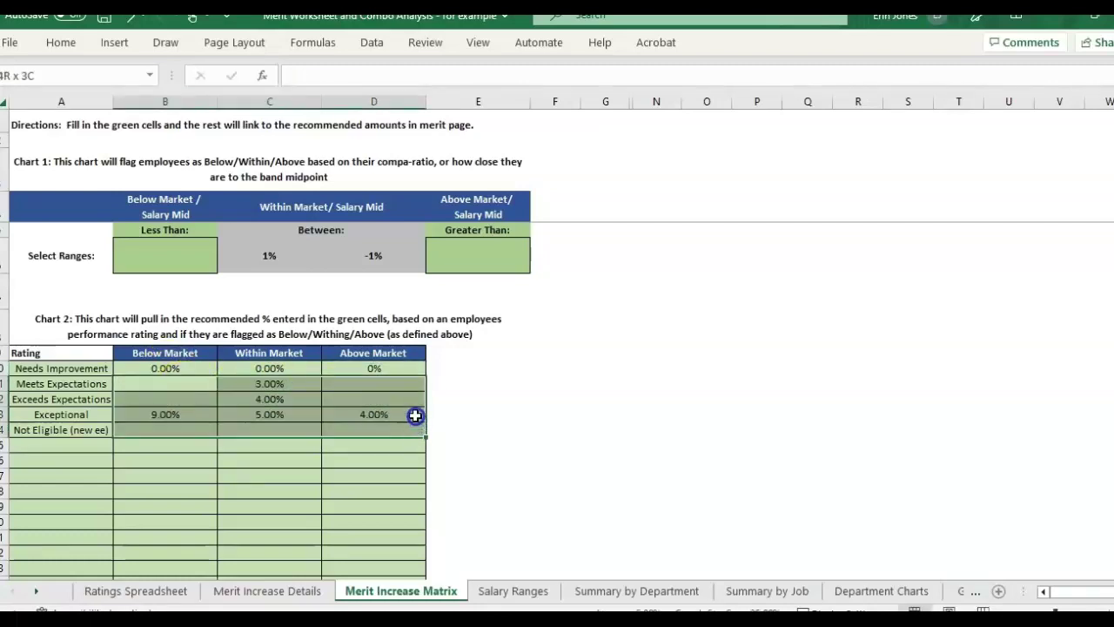
pyautogui.click(402, 417)
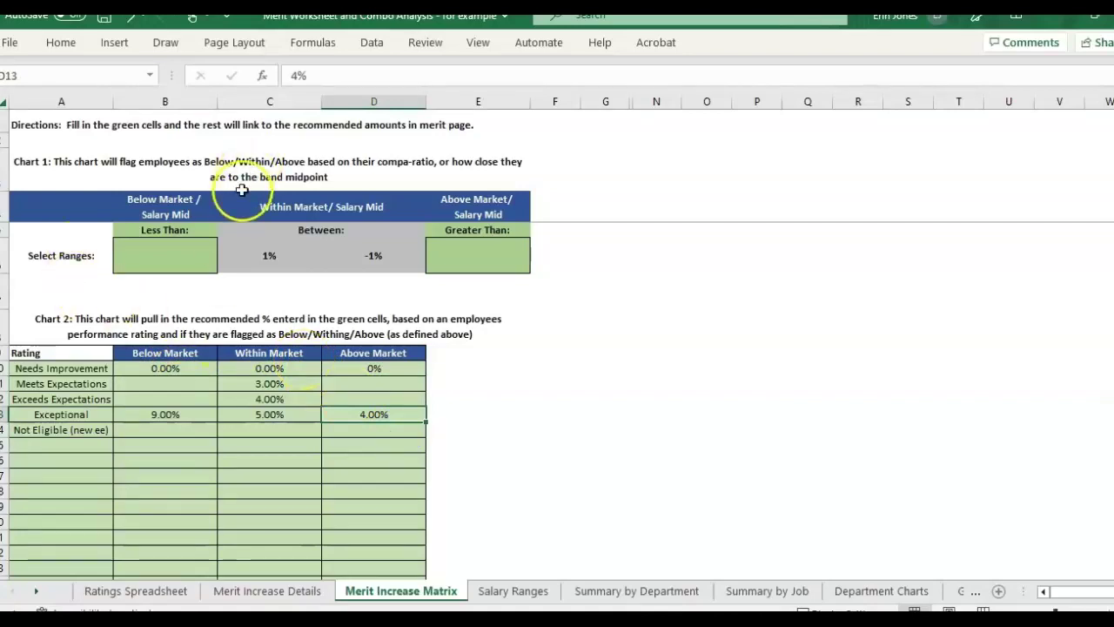
pyautogui.click(199, 248)
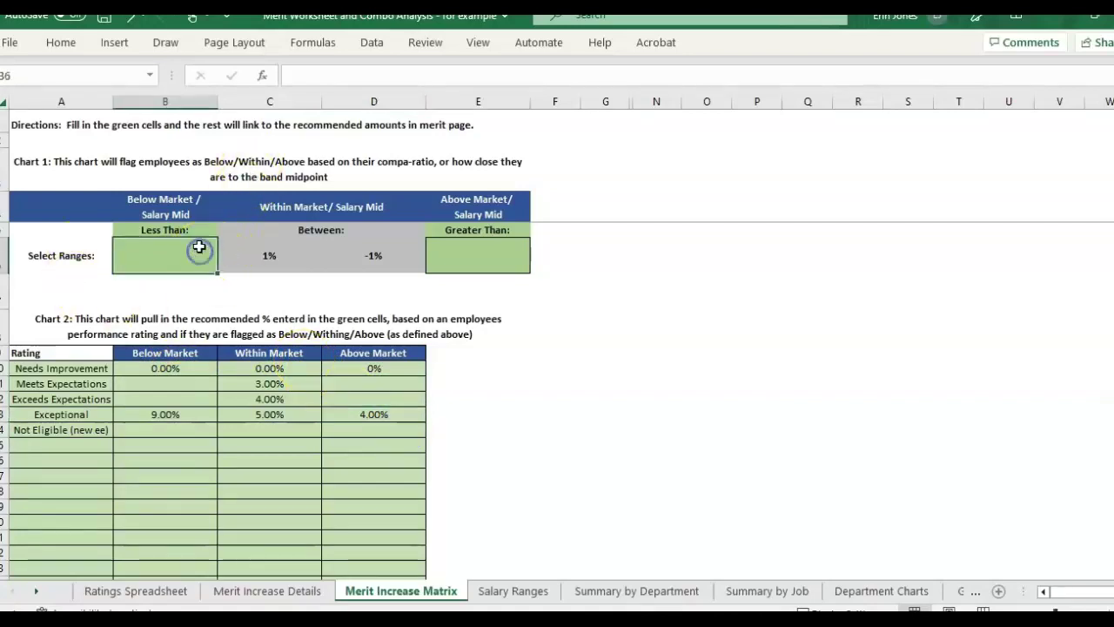
pyautogui.click(190, 353)
pyautogui.click(252, 352)
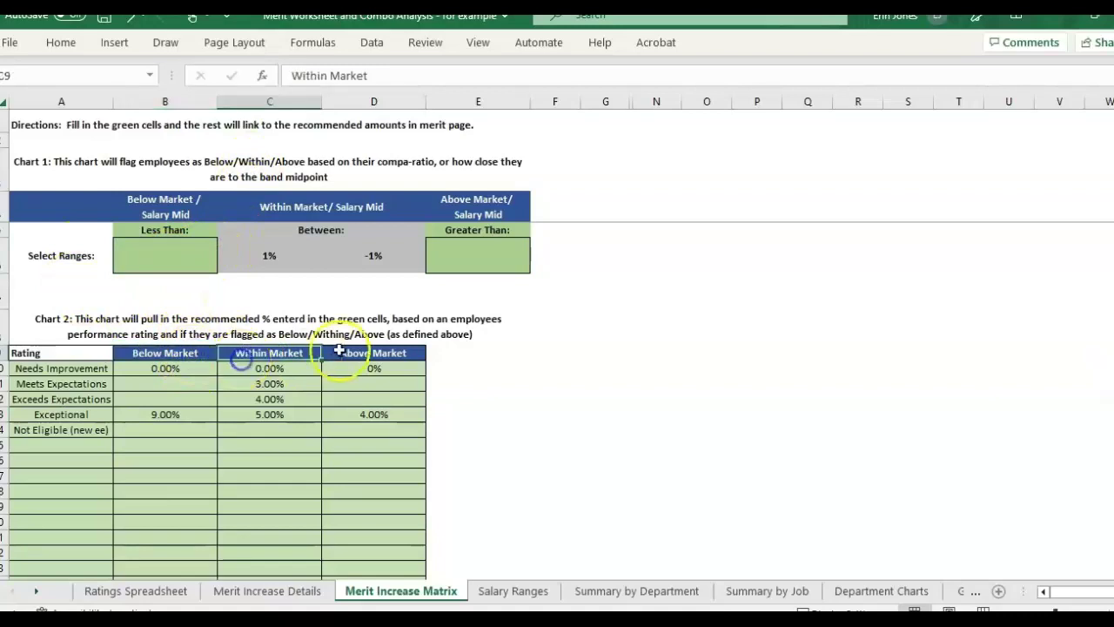
pyautogui.moveTo(167, 205); pyautogui.dragTo(508, 274)
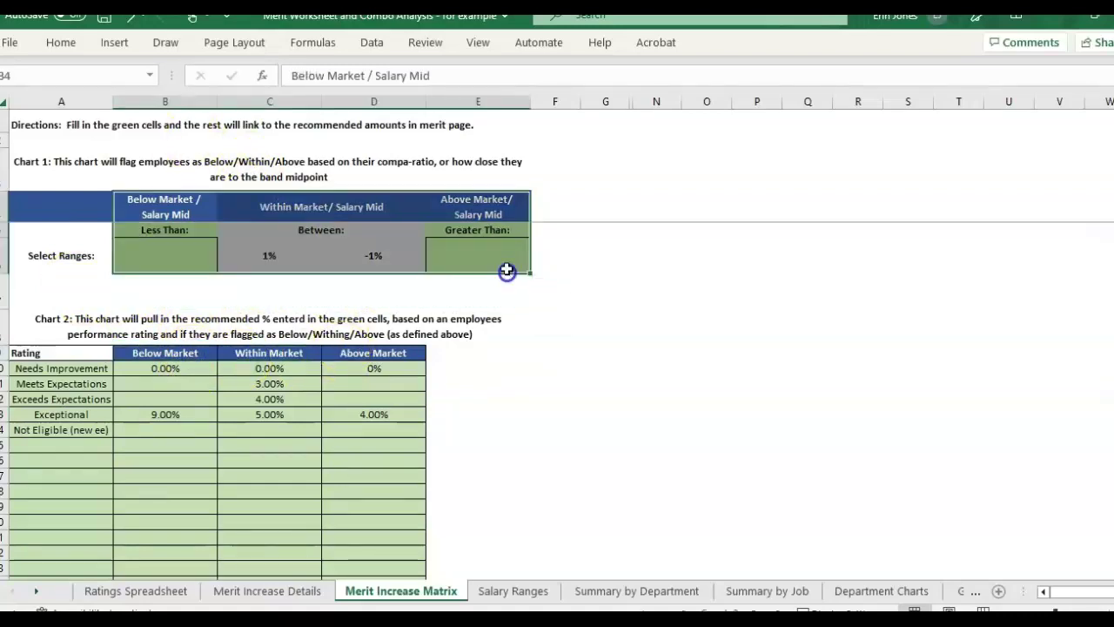
pyautogui.click(187, 262)
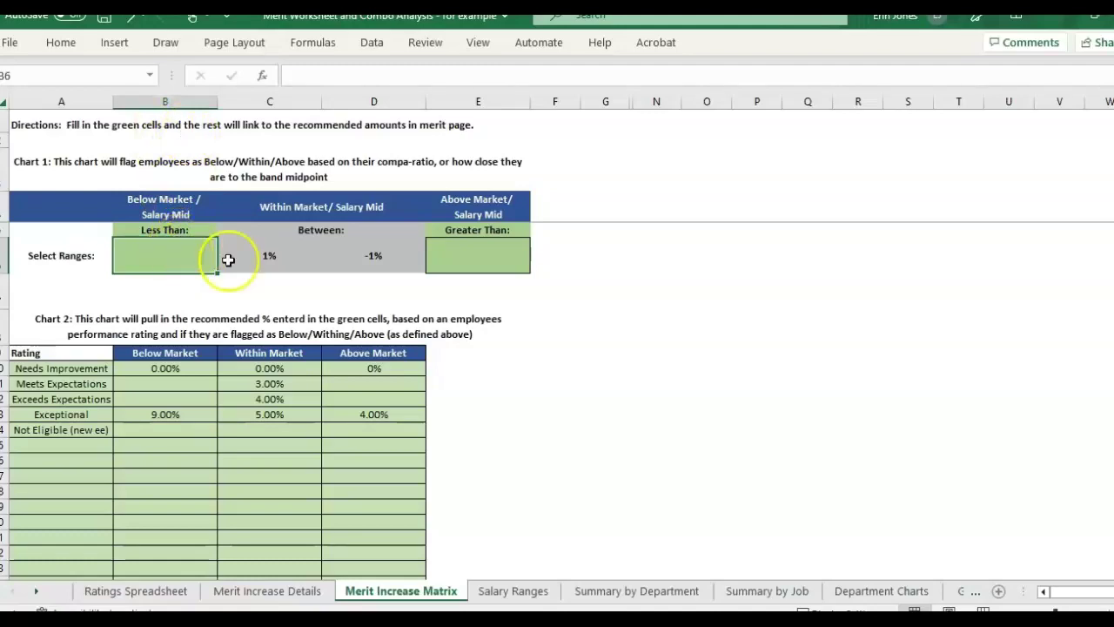
# - Open the Salary Ranges sheet and select the Grade column header
pyautogui.click(511, 592)
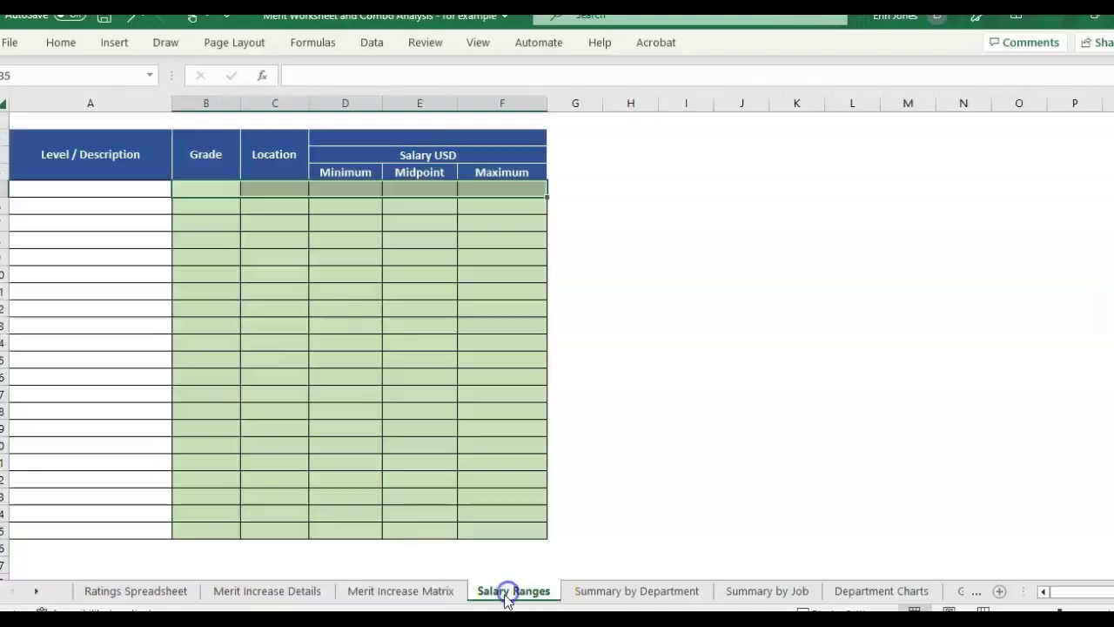
pyautogui.click(212, 154)
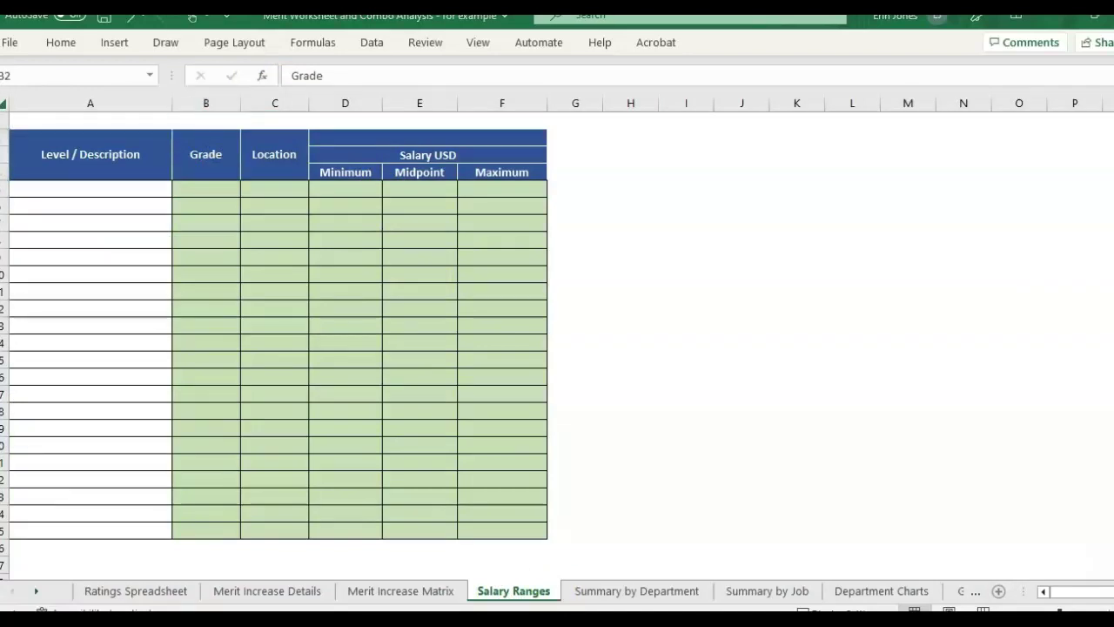
# - Fill the first five salary range rows with grade A, minimum $35,000, midpoint 50,000 and maximum $63,000
pyautogui.click(168, 201)
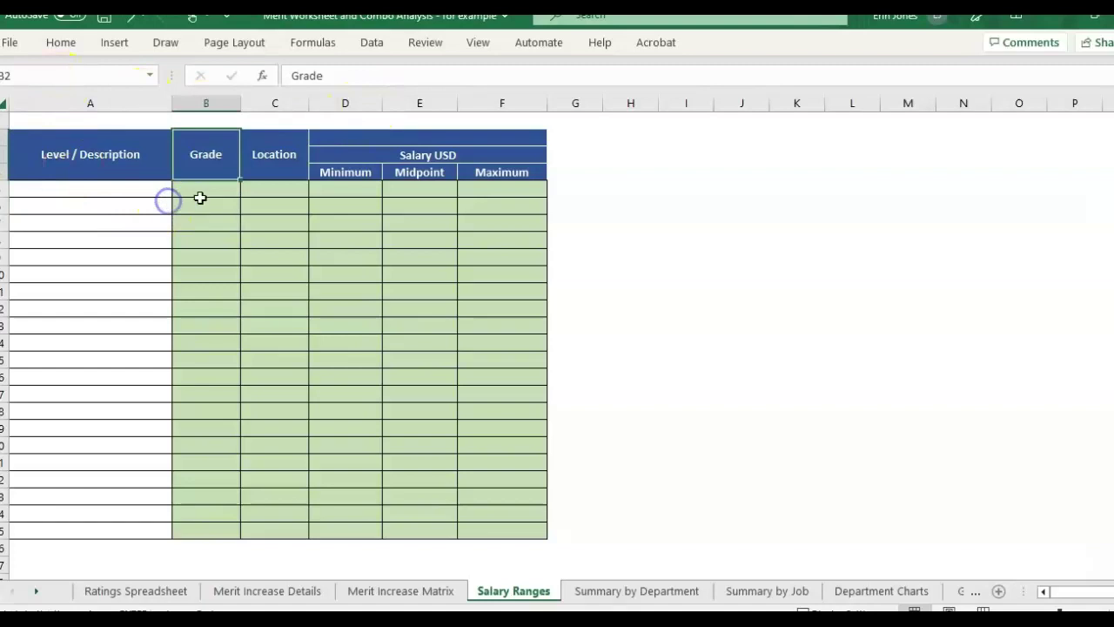
pyautogui.click(201, 186)
pyautogui.write('A\t\t$35,000\t50,000\t$63,000 A\t\t$35,000\t50,000\t$63,000 A\t\t$35,000\t50,000\t$63,000 A\t\t$35,000\t50,000\t$63,000 A\t\t$35,000\t50,000\t$63,000')
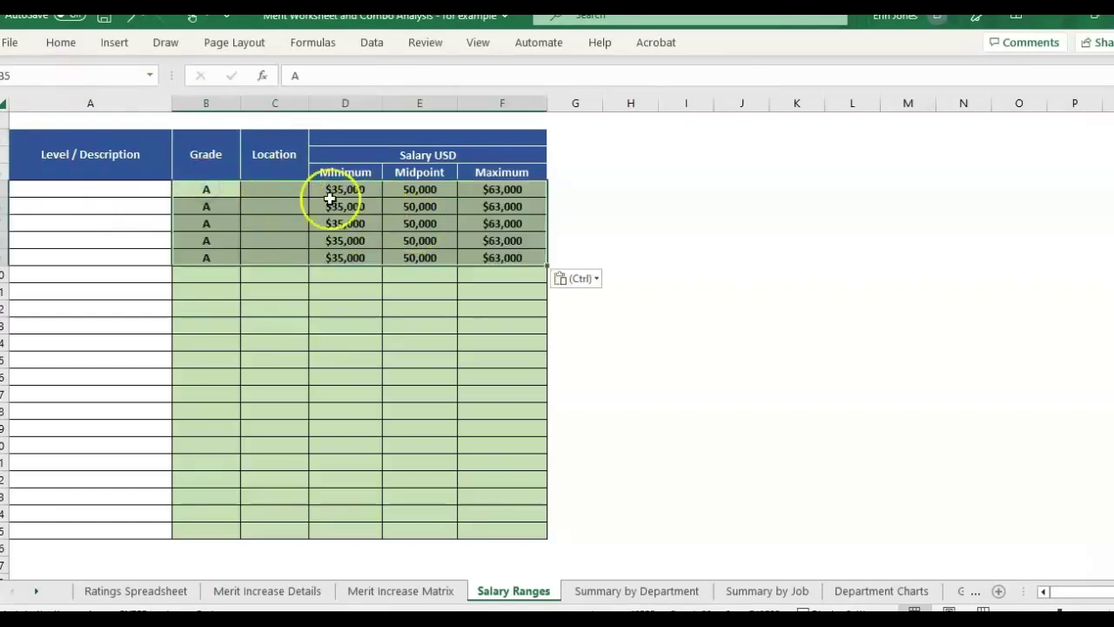
# - Clear the four duplicate grade A rows beneath the first row of the salary ranges table
pyautogui.click(267, 203)
pyautogui.moveTo(202, 205); pyautogui.dragTo(501, 257)
pyautogui.press('Delete')
# - On the Merit Increase Matrix sheet, set the Chart 1 Below Market threshold to 80% and the Above Market threshold to 120%
pyautogui.click(448, 591)
pyautogui.click(161, 249)
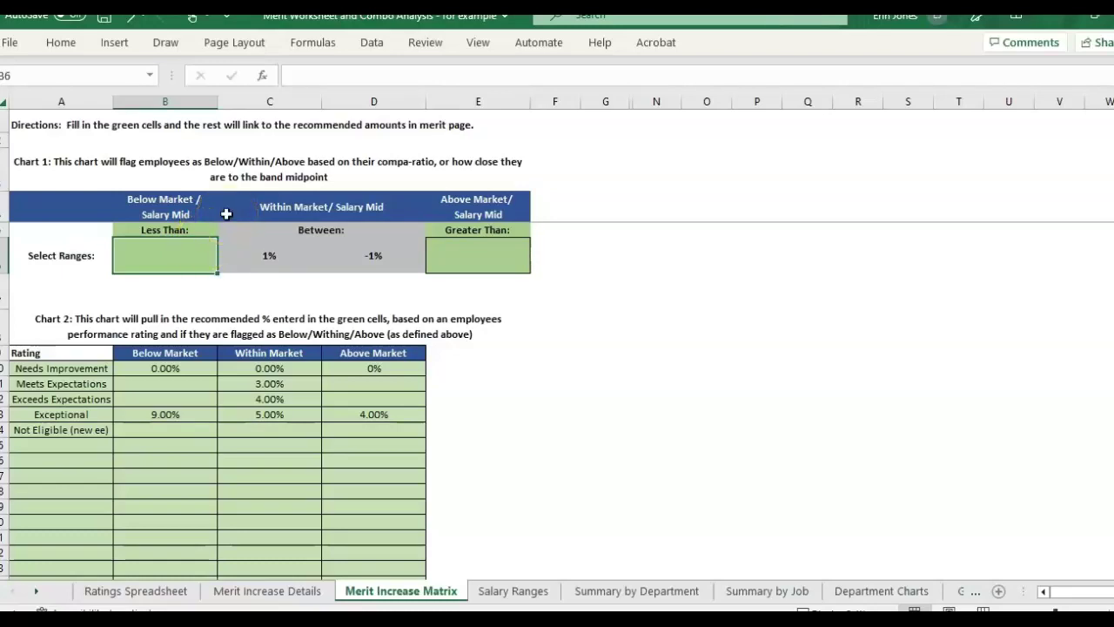
pyautogui.write('80')
pyautogui.press('Return')
pyautogui.click(173, 214)
pyautogui.click(512, 258)
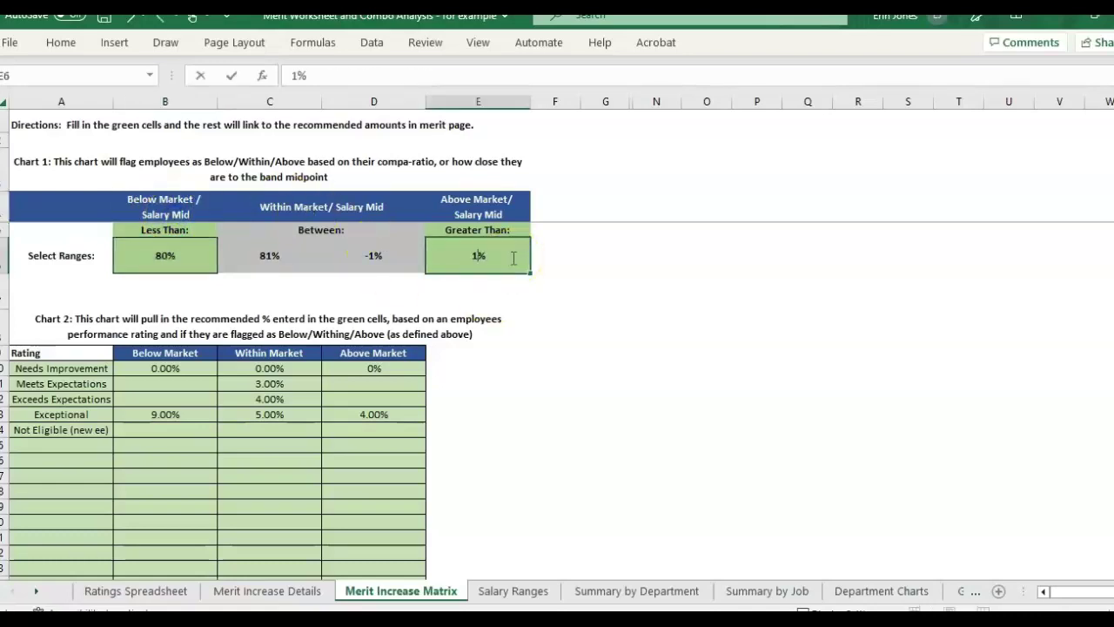
pyautogui.press('Return')
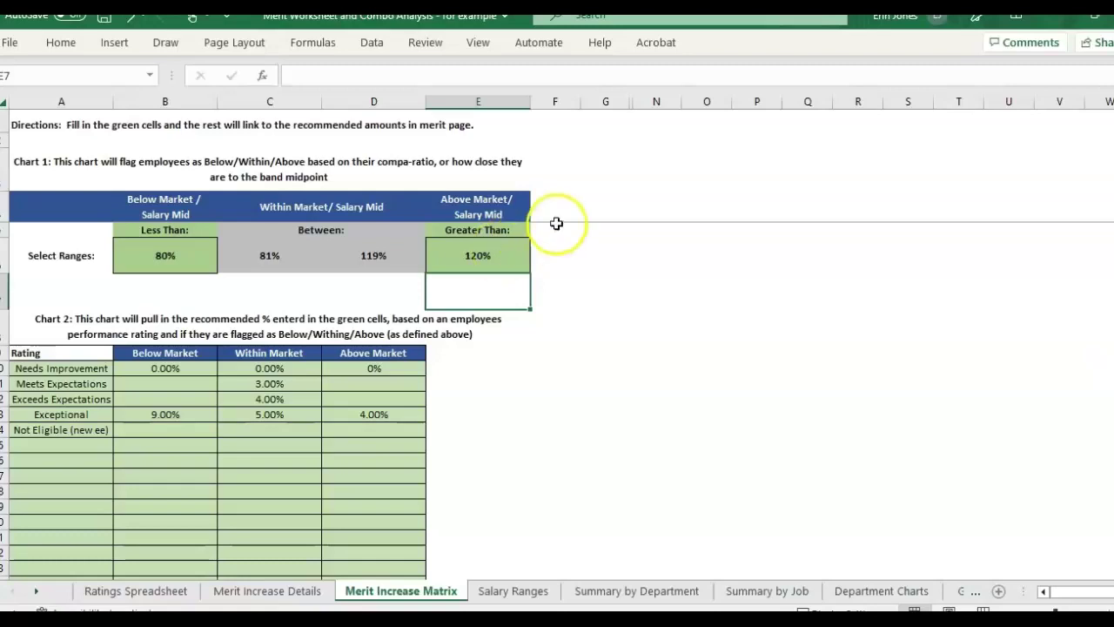
# - Review the Chart 1 Within Market range and set the Above Market threshold to 110%
pyautogui.click(322, 289)
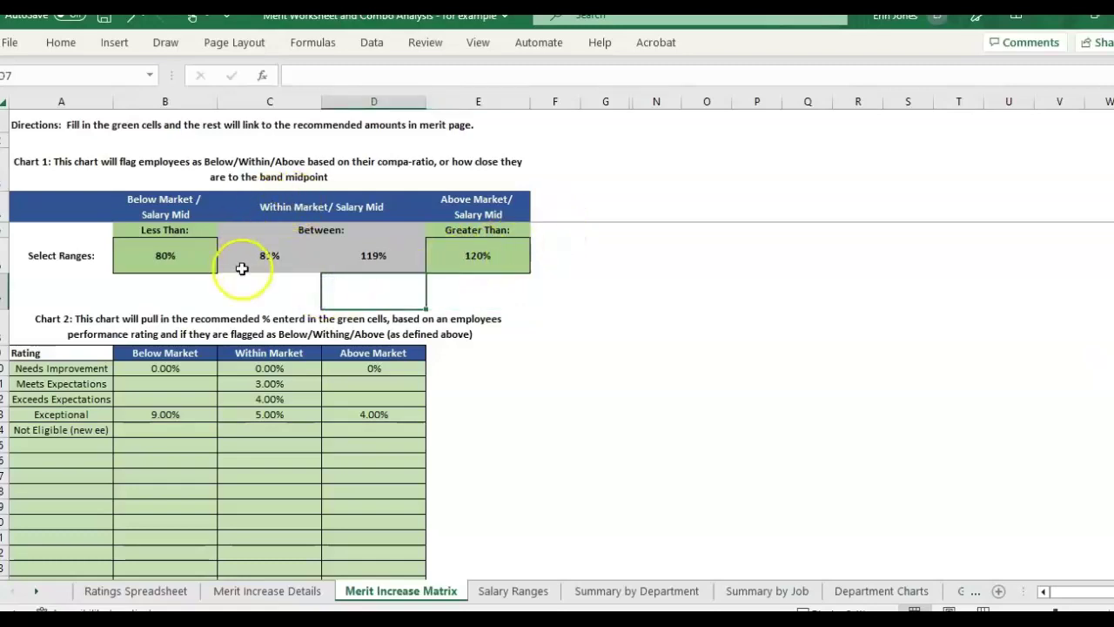
pyautogui.click(275, 285)
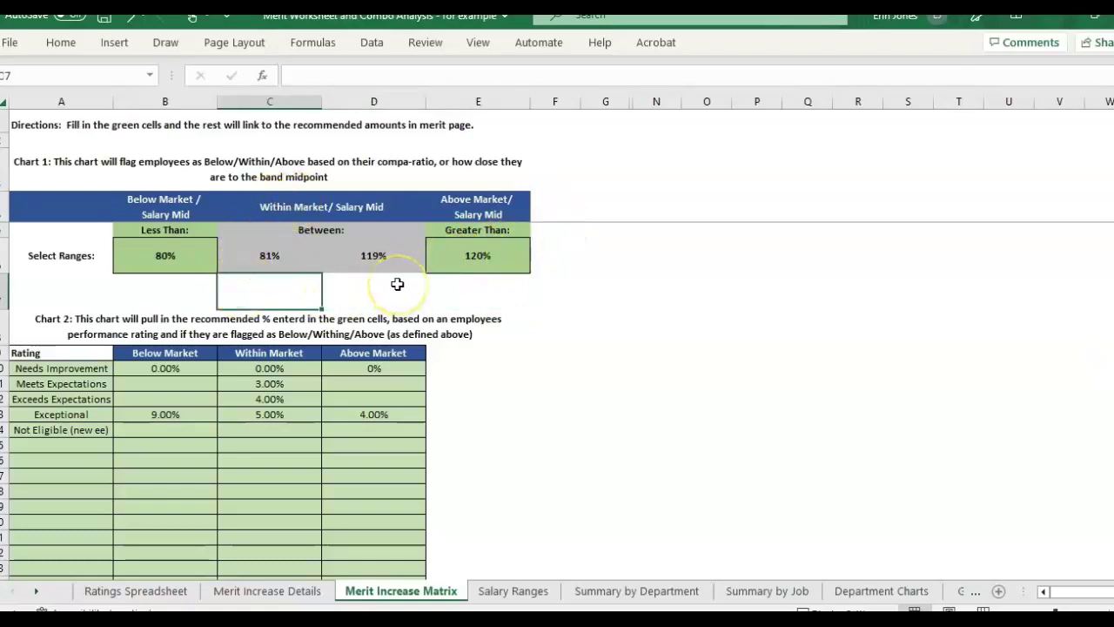
pyautogui.click(472, 258)
pyautogui.write('110')
pyautogui.press('Return')
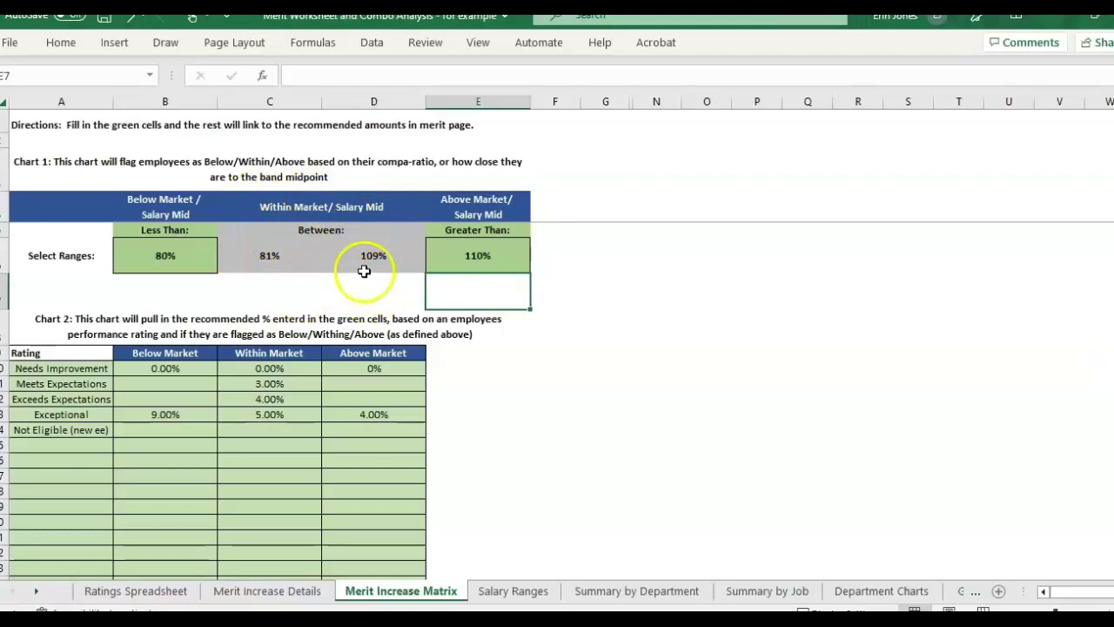
# - Examine the performance rating, market position and HR Recommended Merit % columns on the Merit Increase Details sheet
pyautogui.click(300, 587)
pyautogui.click(431, 590)
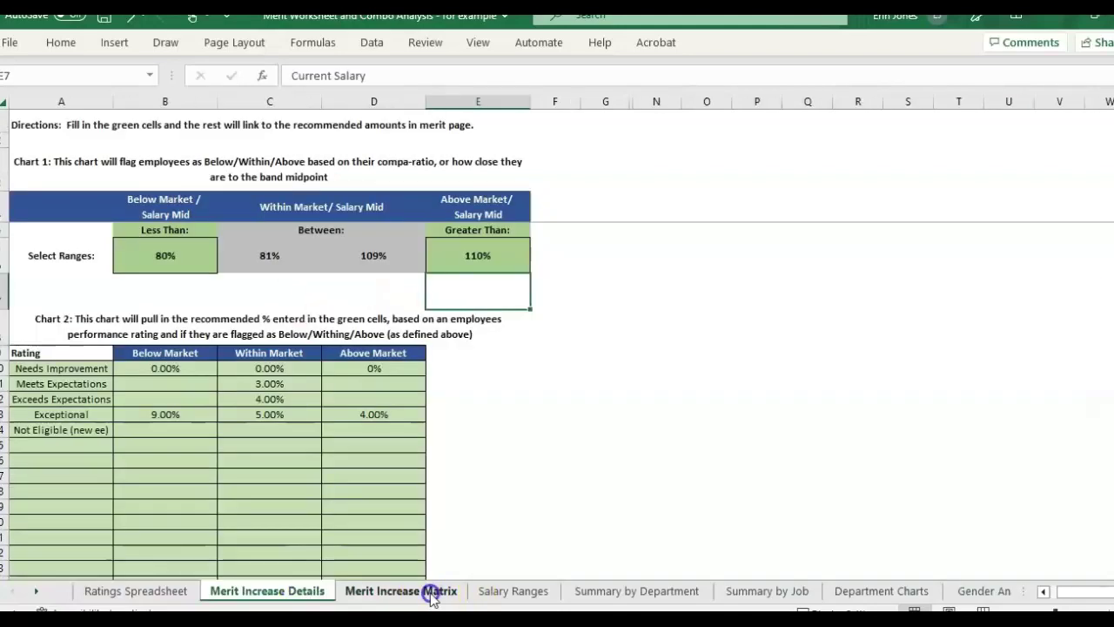
pyautogui.click(245, 595)
pyautogui.click(581, 421)
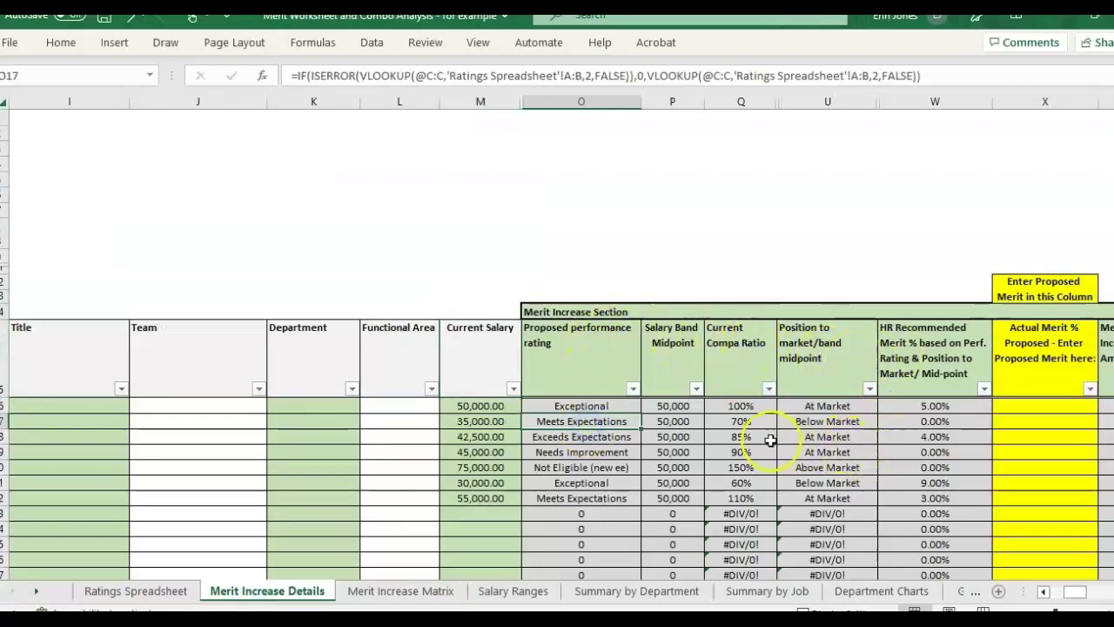
pyautogui.click(808, 356)
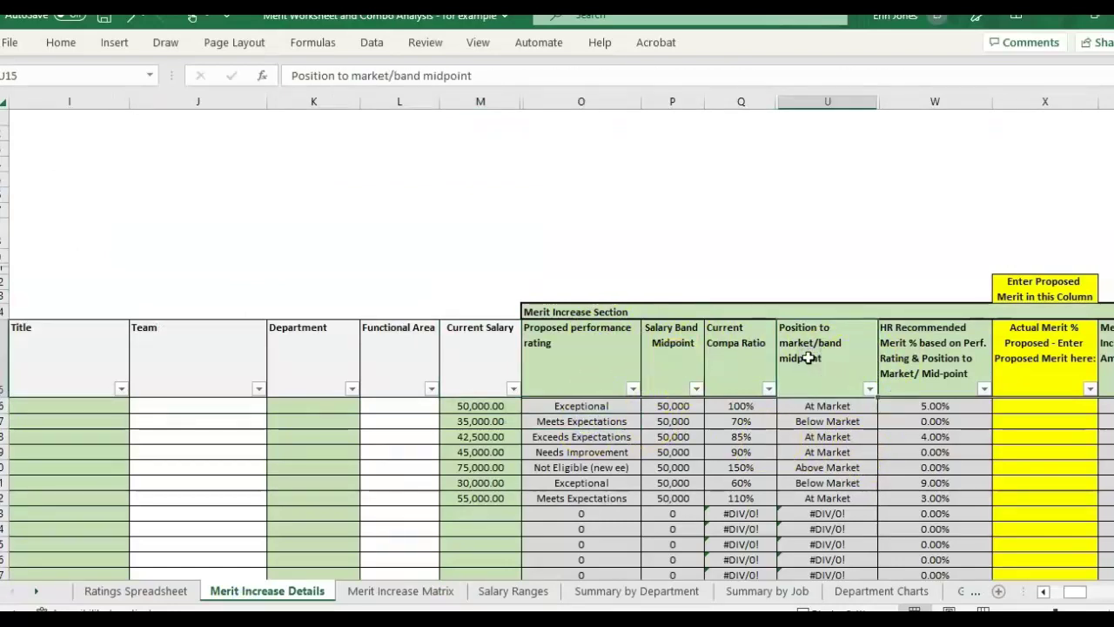
pyautogui.press('Right')
pyautogui.press('Right')
pyautogui.press('Right')
pyautogui.press('Left')
pyautogui.press('Left')
pyautogui.press('Left')
pyautogui.press('Left')
pyautogui.press('Right')
pyautogui.press('Right')
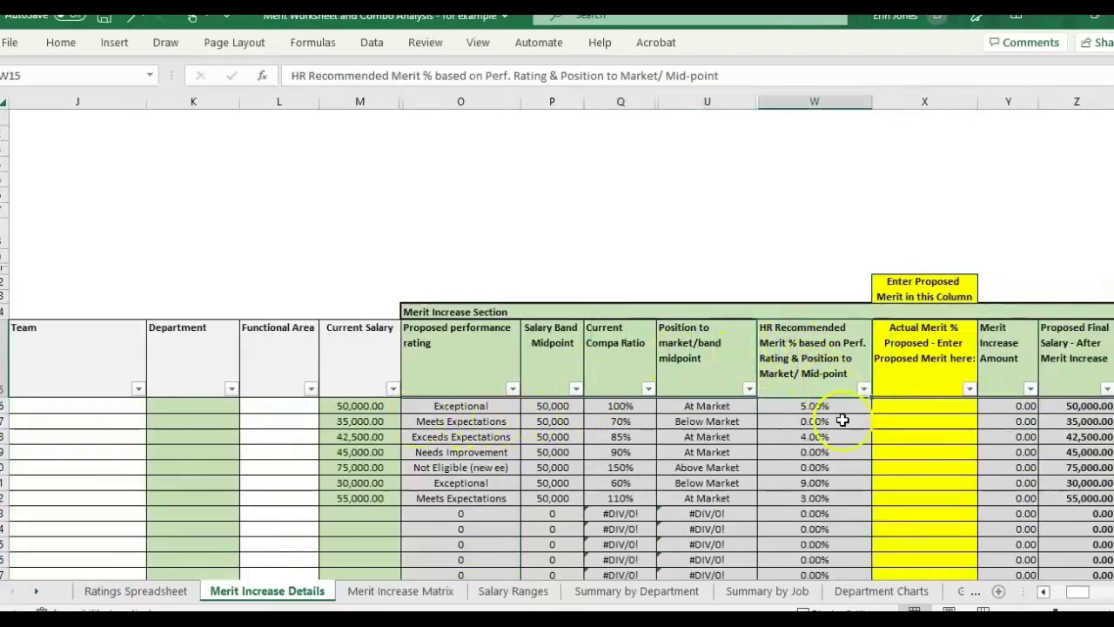
pyautogui.click(843, 101)
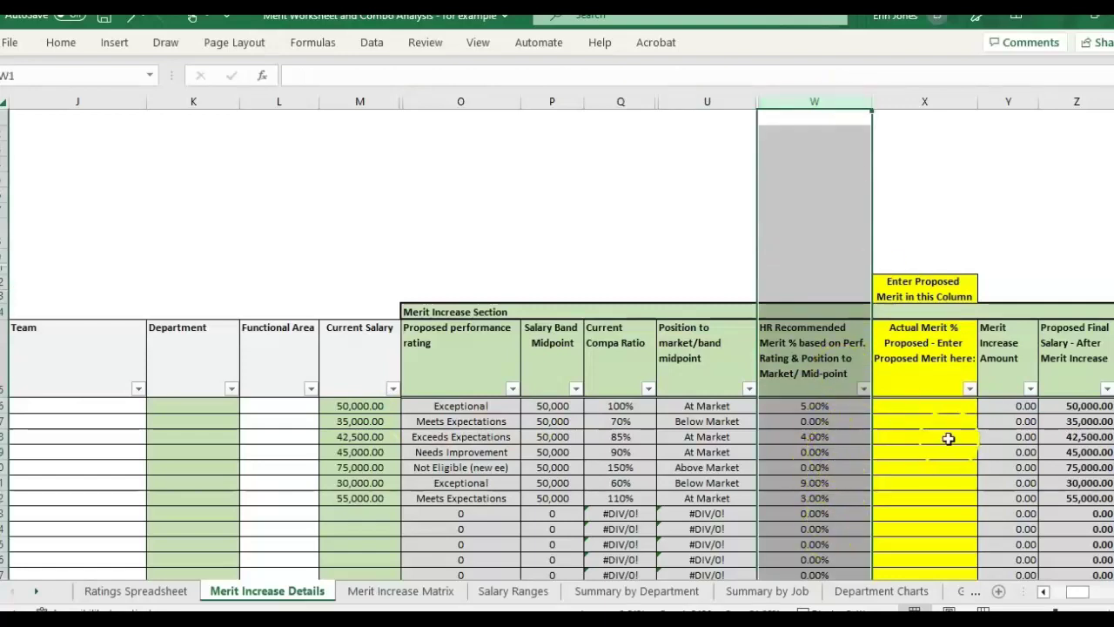
# - Try a 3% actual proposed merit for the Exceeds Expectations employee and clear the entry again
pyautogui.click(949, 438)
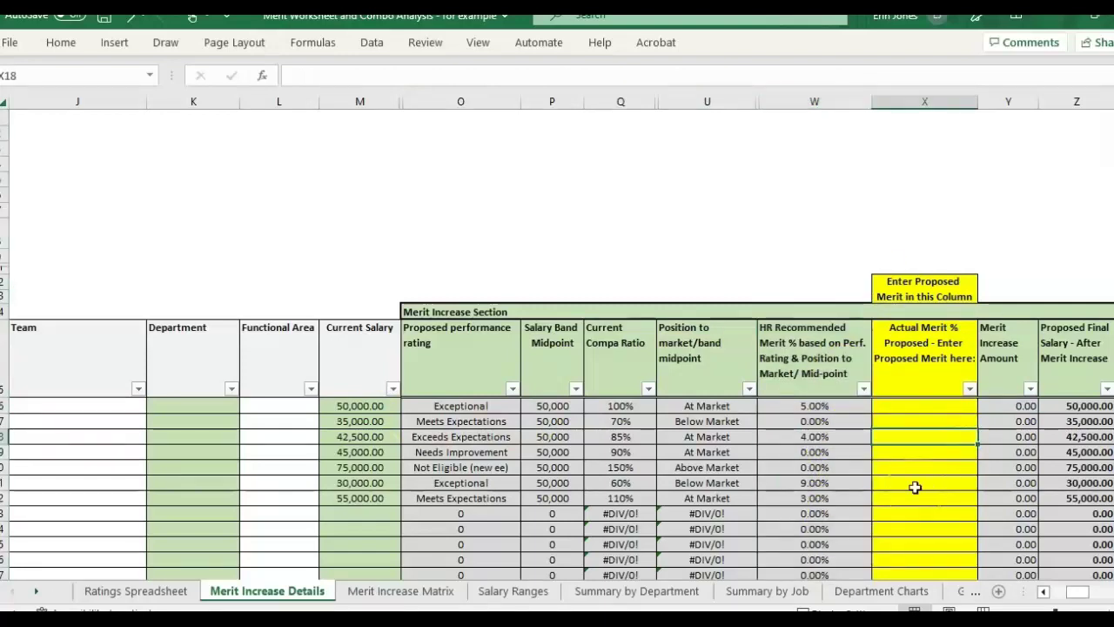
pyautogui.press('Left')
pyautogui.press('Right')
pyautogui.write('3')
pyautogui.press('Return')
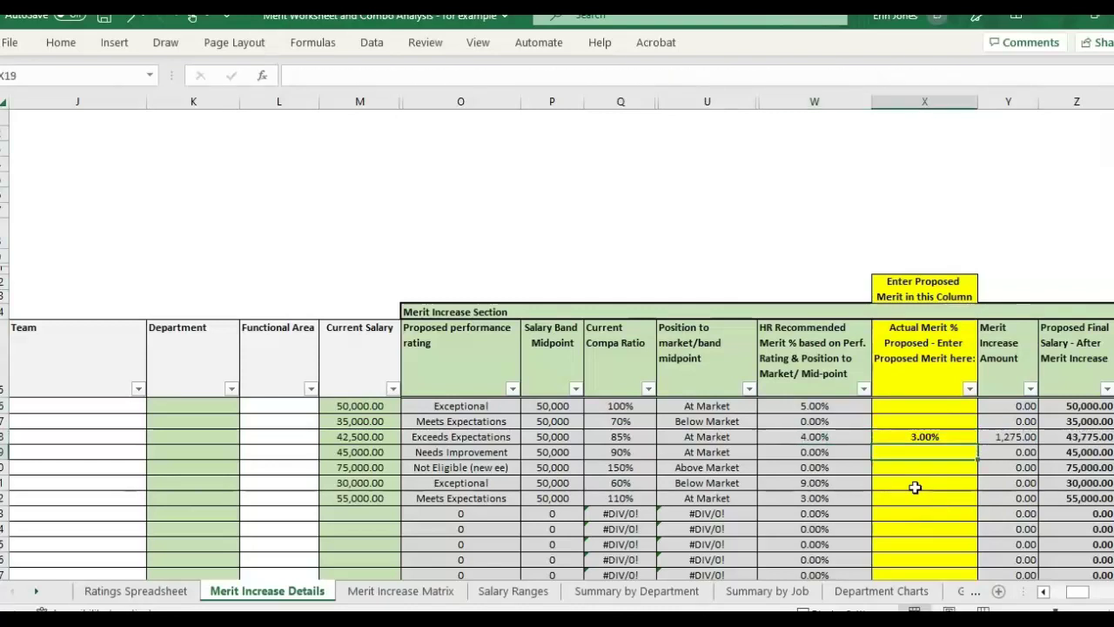
pyautogui.click(923, 434)
pyautogui.press('Delete')
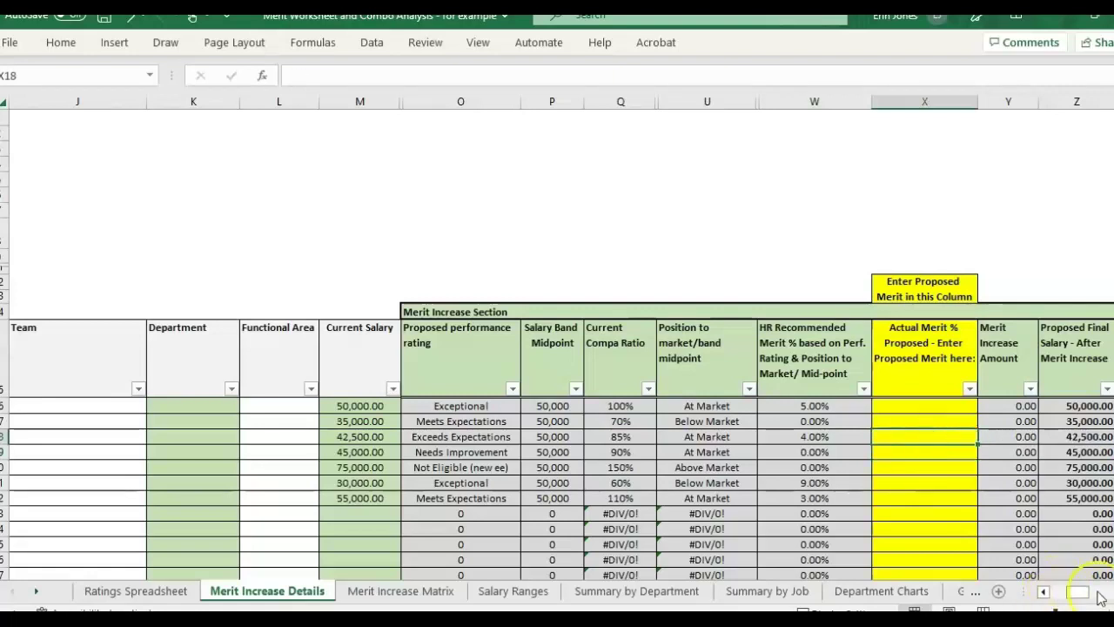
# - Examine how the performance rating, salary band midpoint, compa ratio and market position columns feed the HR Recommended Merit % column
pyautogui.hscroll(2, 557, 391)
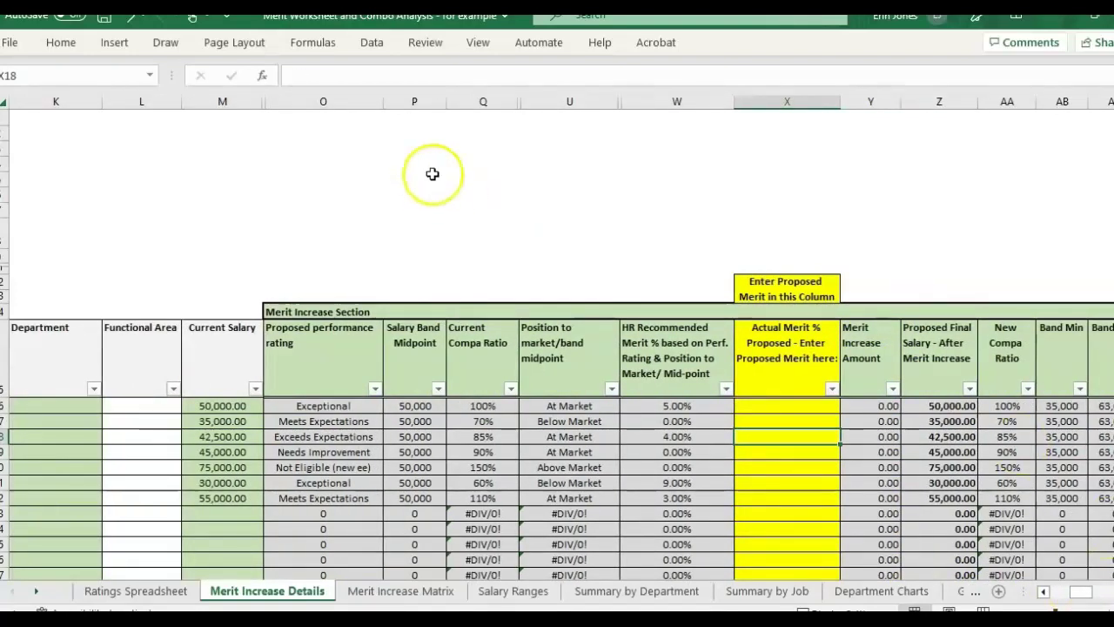
pyautogui.click(415, 102)
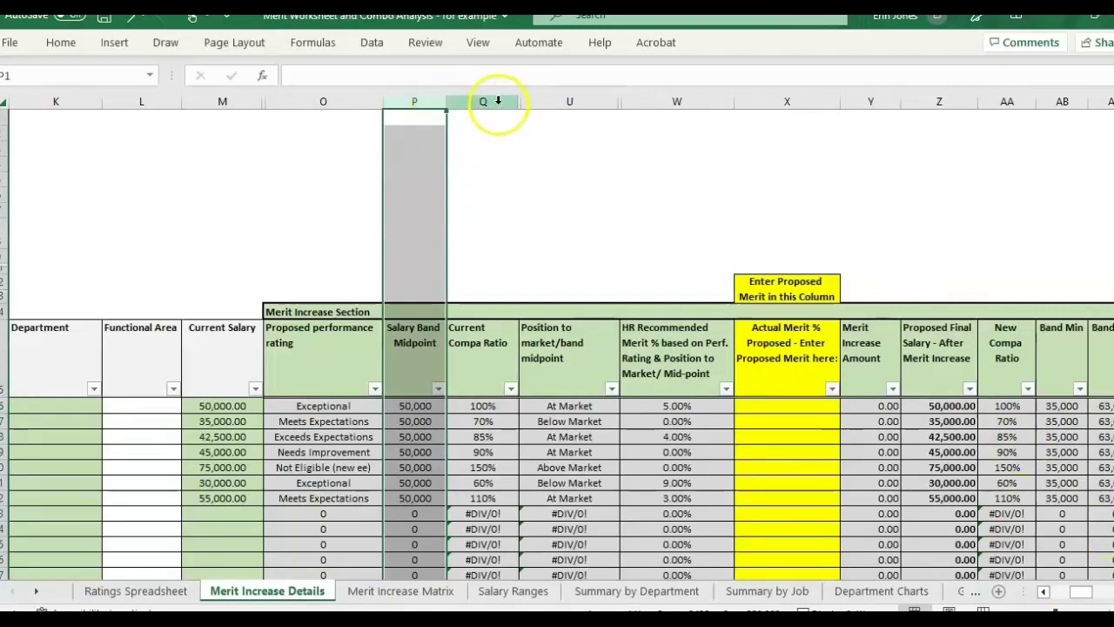
pyautogui.click(496, 100)
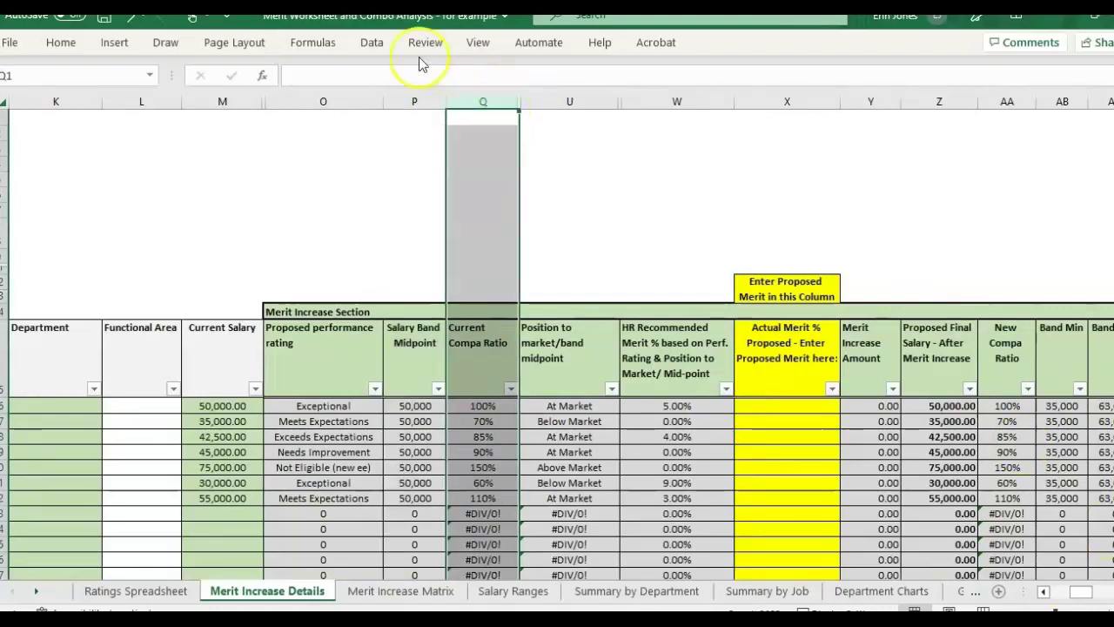
pyautogui.click(340, 102)
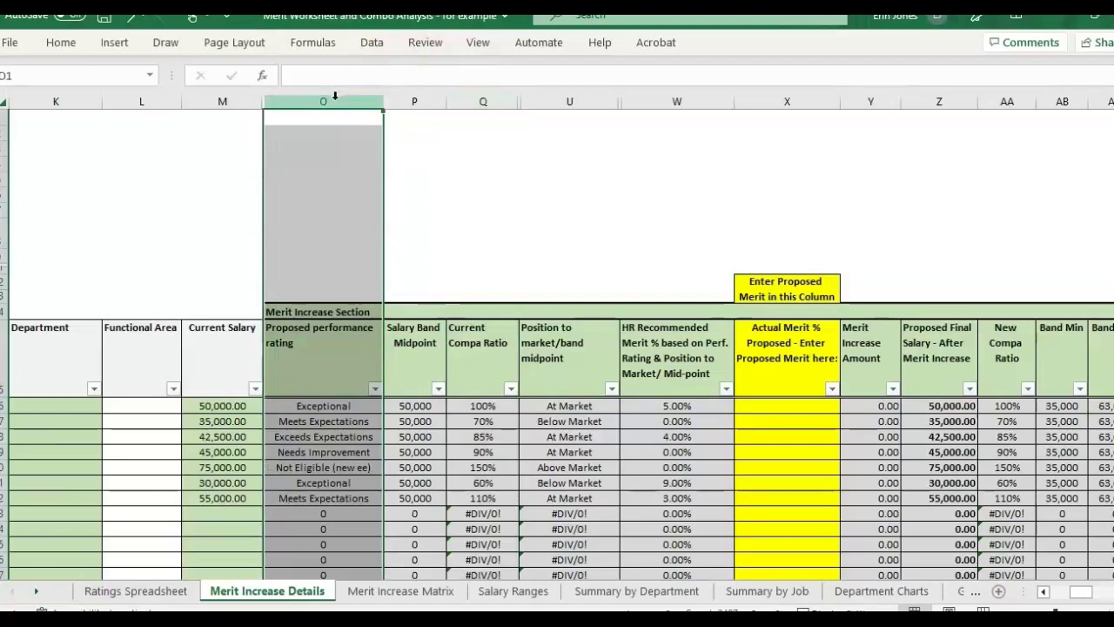
pyautogui.click(678, 101)
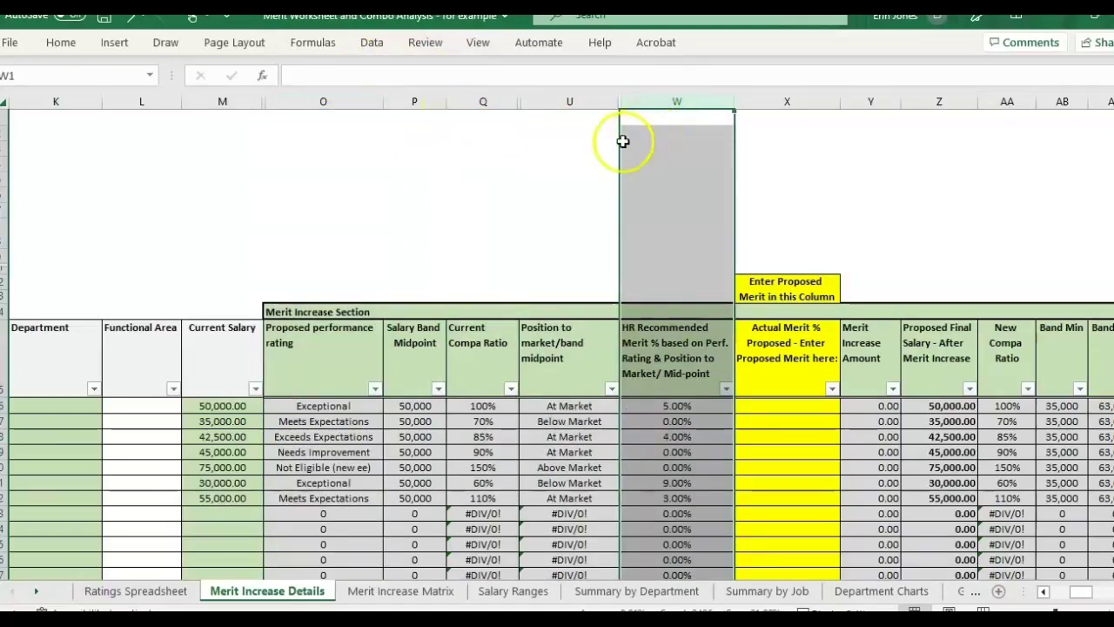
pyautogui.click(323, 340)
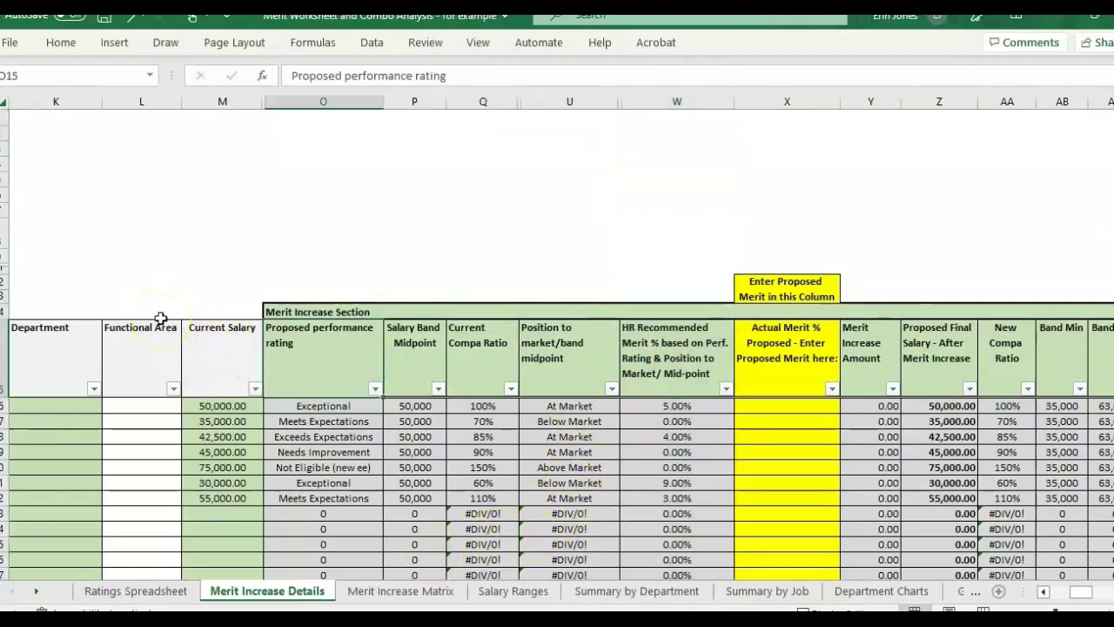
pyautogui.click(323, 102)
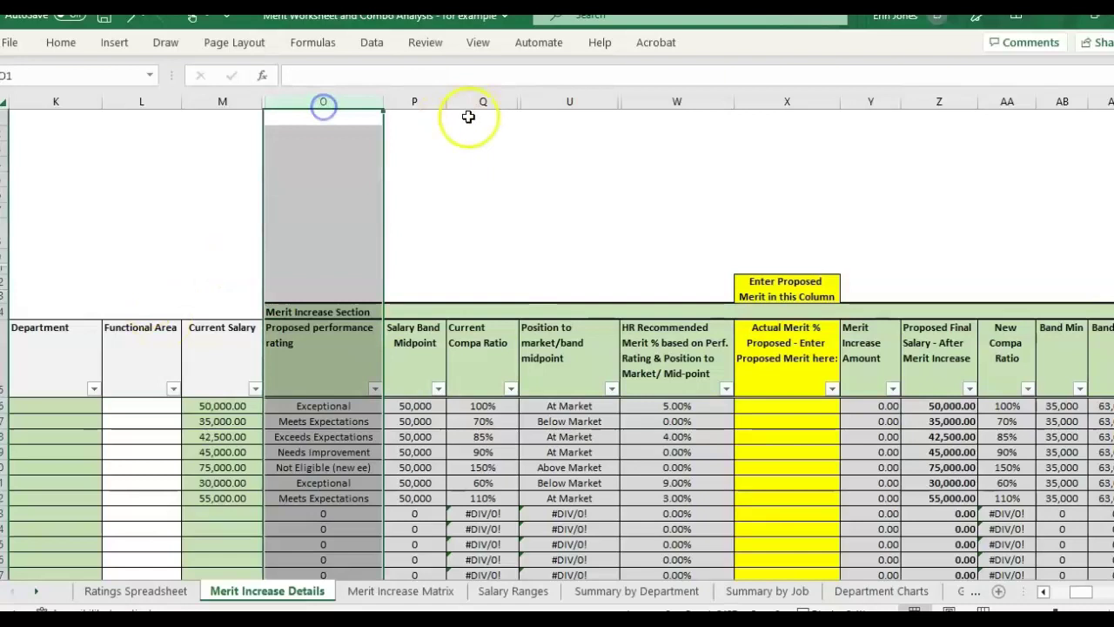
pyautogui.moveTo(415, 101); pyautogui.dragTo(511, 115)
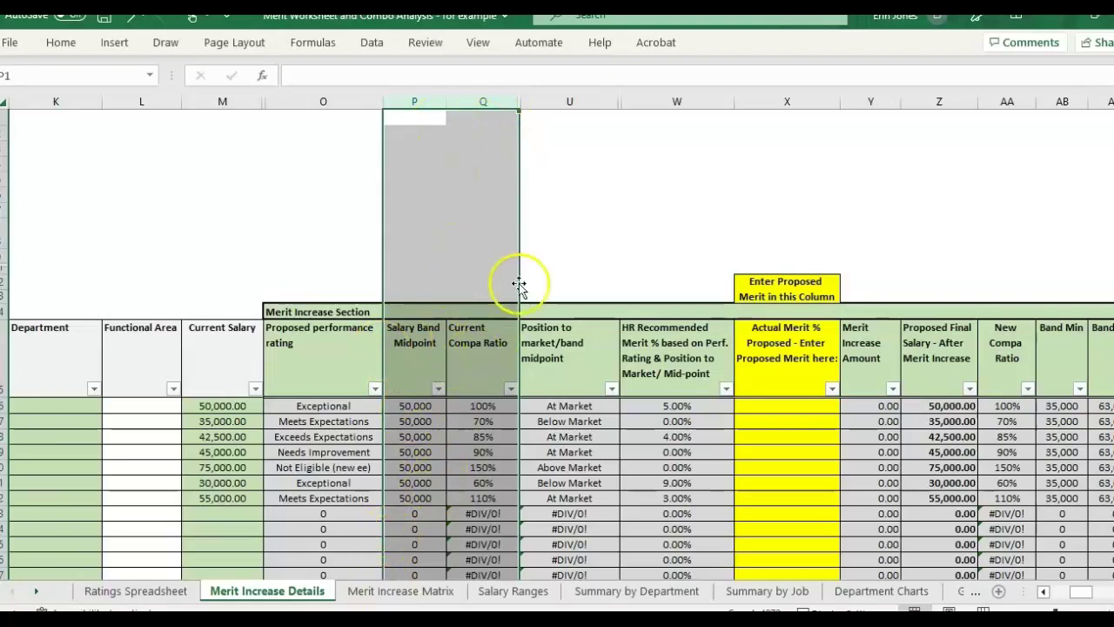
pyautogui.click(533, 341)
# - Clear the Below Market and Above Market thresholds in Chart 1 of the Merit Increase Matrix sheet
pyautogui.click(396, 591)
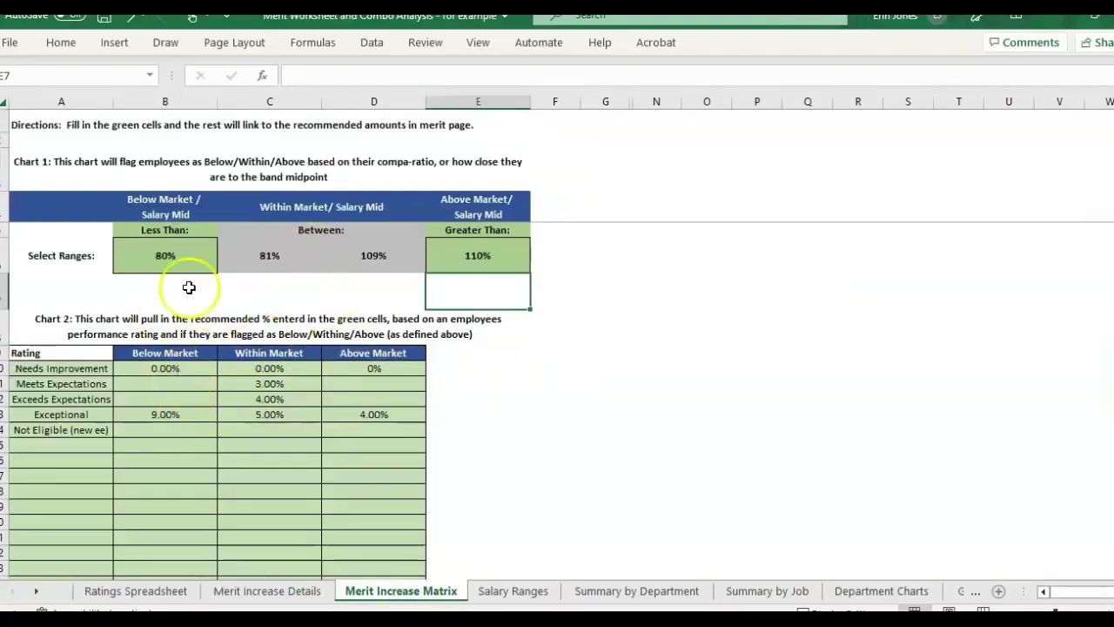
pyautogui.click(180, 260)
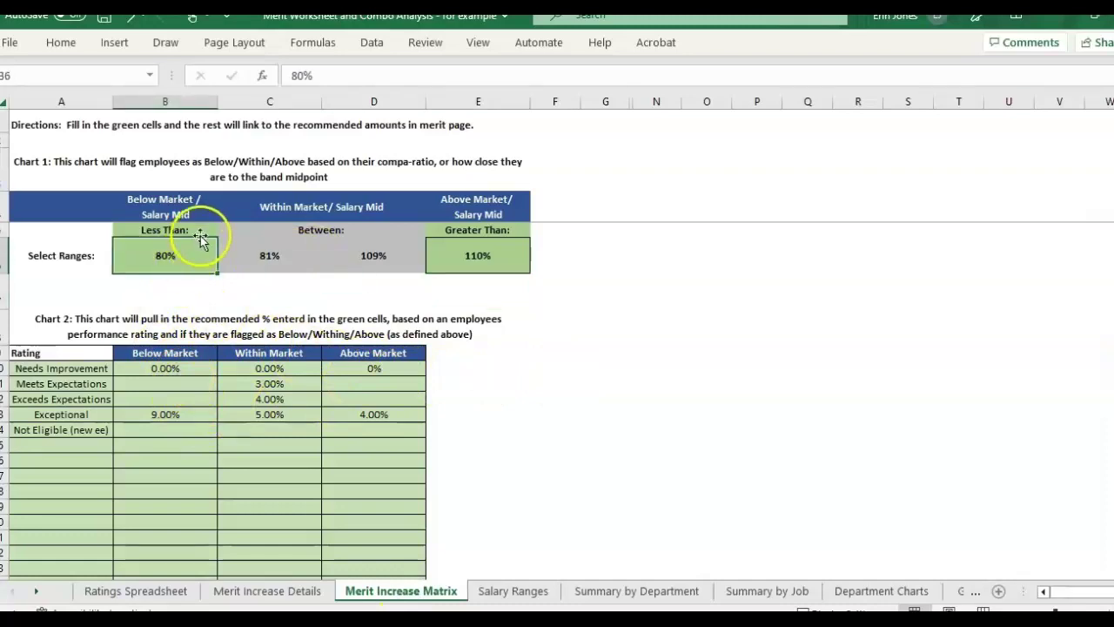
pyautogui.press('Delete')
pyautogui.click(494, 267)
pyautogui.press('Delete')
# - Clear all Below Market and Above Market merit percentages in Chart 2, keeping the Within Market column
pyautogui.click(261, 363)
pyautogui.moveTo(149, 368); pyautogui.dragTo(167, 414)
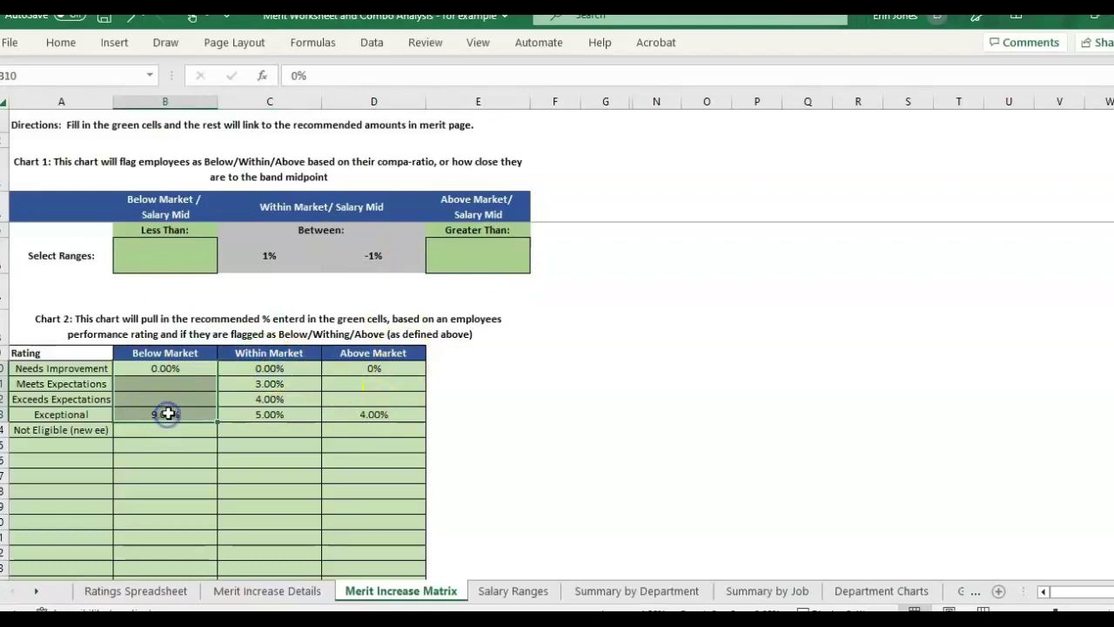
pyautogui.press('Delete')
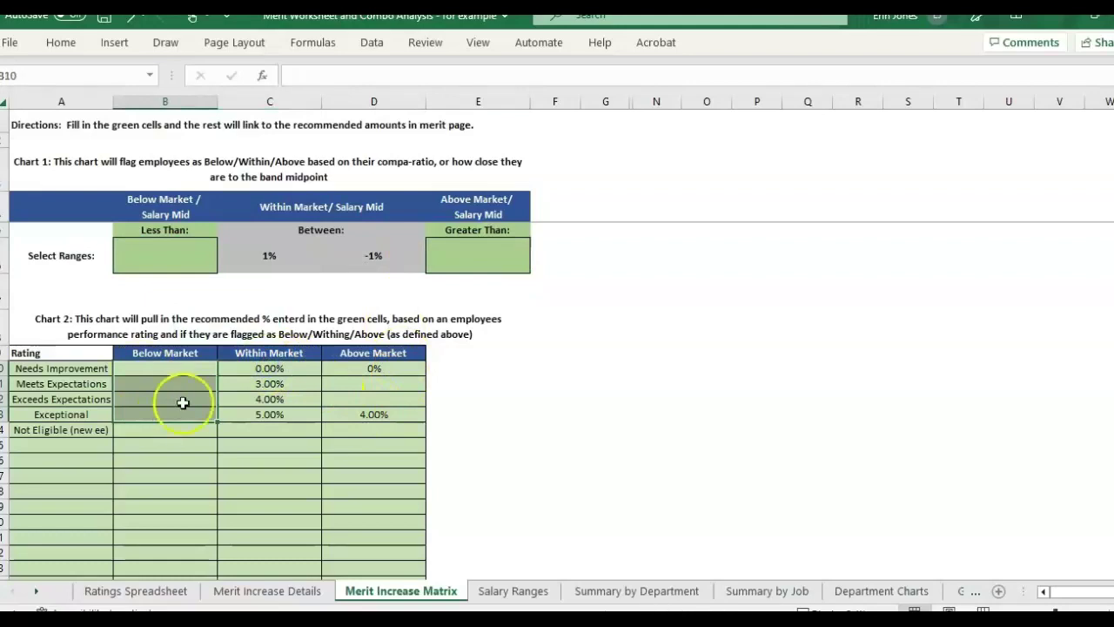
pyautogui.click(394, 370)
pyautogui.moveTo(394, 370); pyautogui.dragTo(390, 427)
pyautogui.press('Delete')
# - Review the Chart 2 market columns and the salary band midpoint, compa ratio and market position columns on the Merit Increase Details sheet
pyautogui.moveTo(283, 353); pyautogui.dragTo(293, 423)
pyautogui.moveTo(195, 352); pyautogui.dragTo(182, 422)
pyautogui.moveTo(294, 366); pyautogui.dragTo(313, 424)
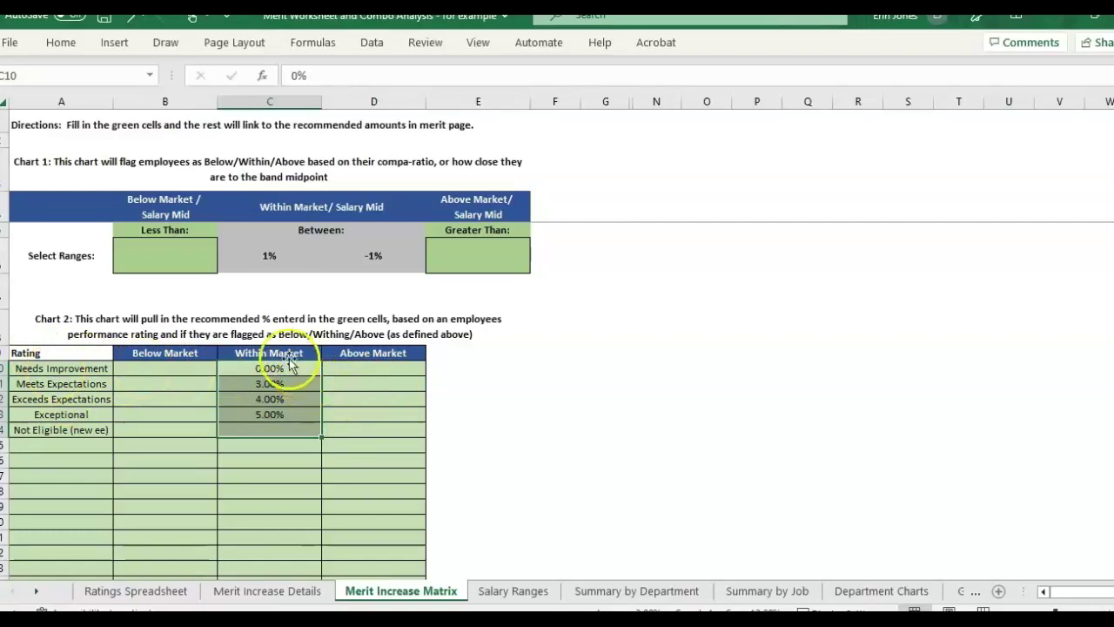
pyautogui.moveTo(166, 352); pyautogui.dragTo(380, 356)
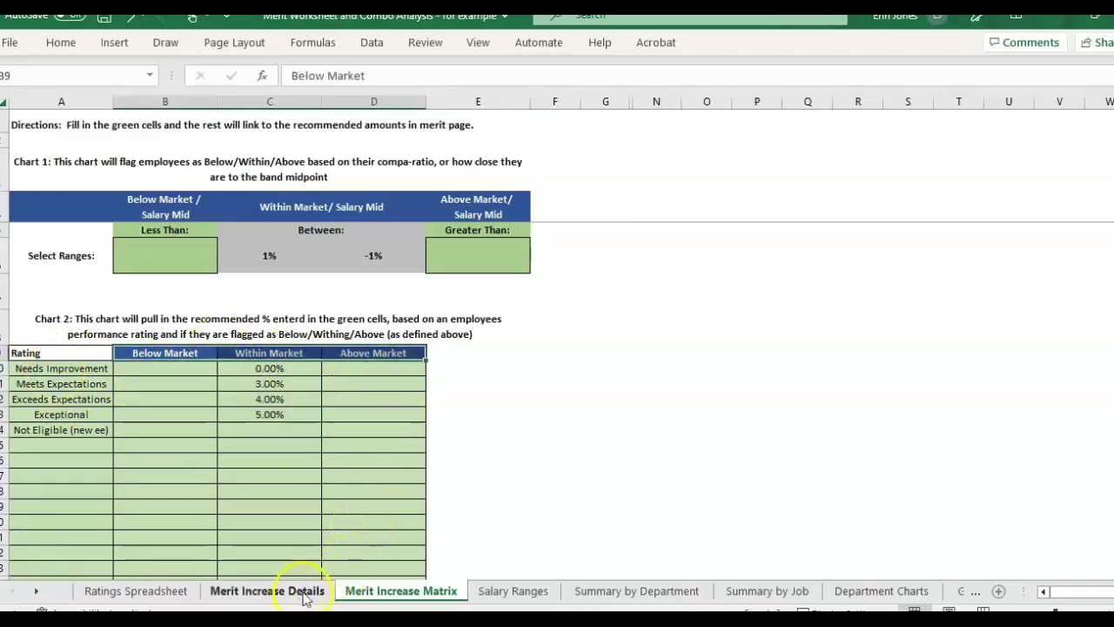
pyautogui.click(304, 596)
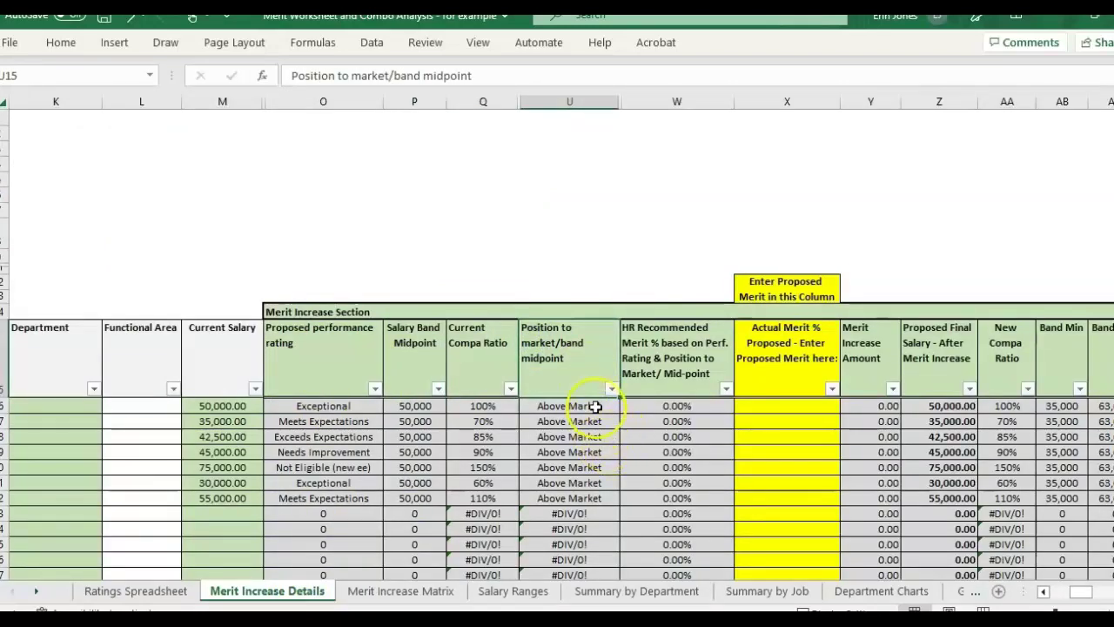
pyautogui.click(595, 406)
pyautogui.click(480, 374)
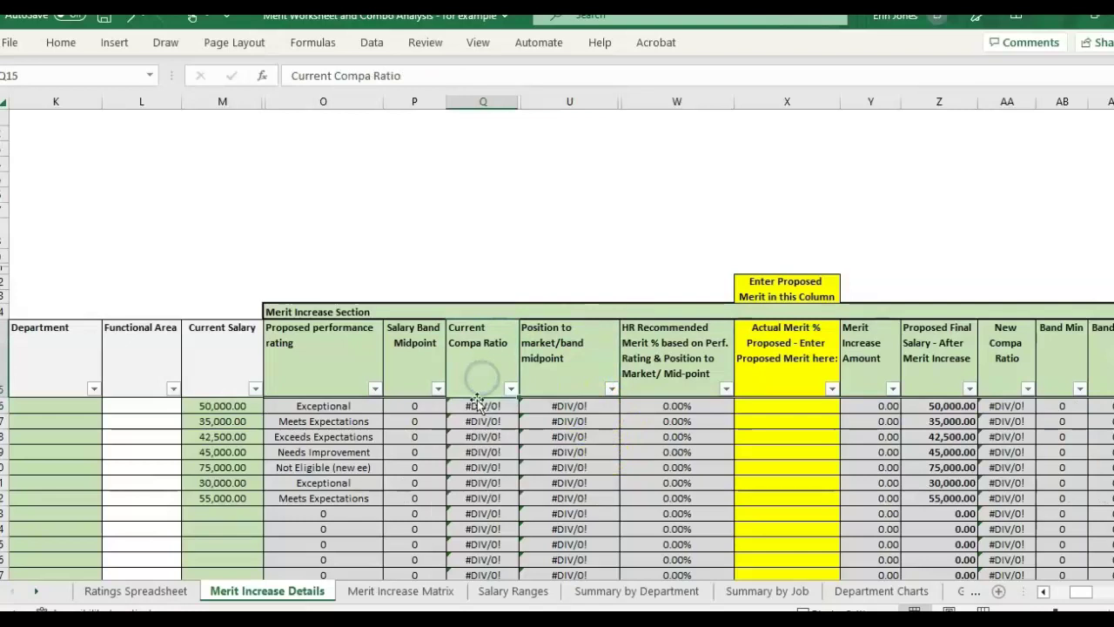
pyautogui.click(397, 365)
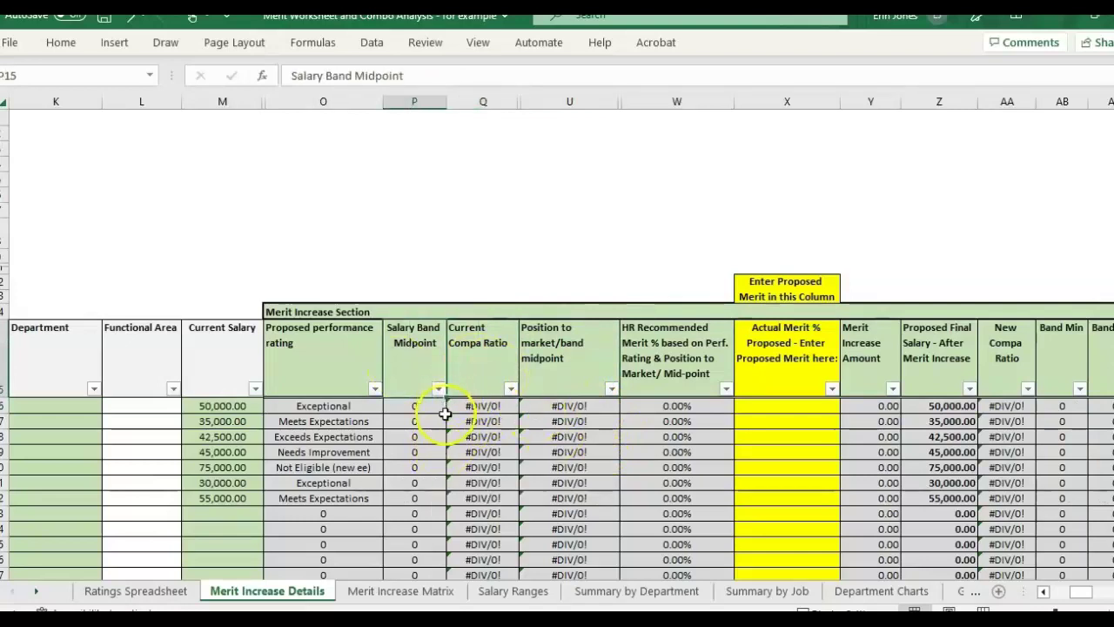
pyautogui.moveTo(419, 421); pyautogui.dragTo(558, 418)
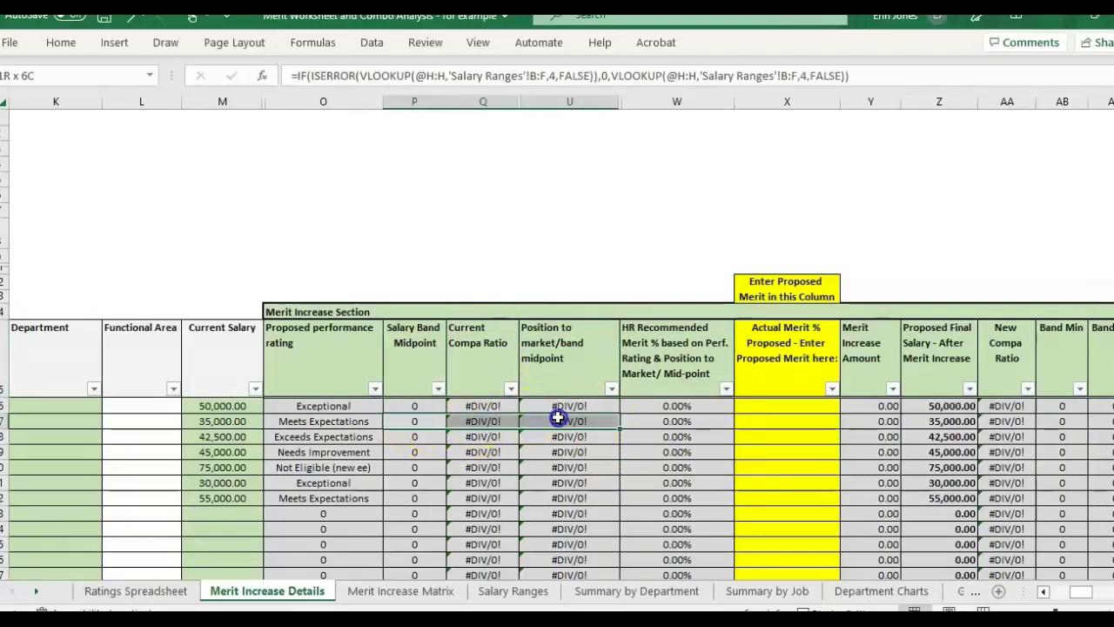
pyautogui.click(656, 271)
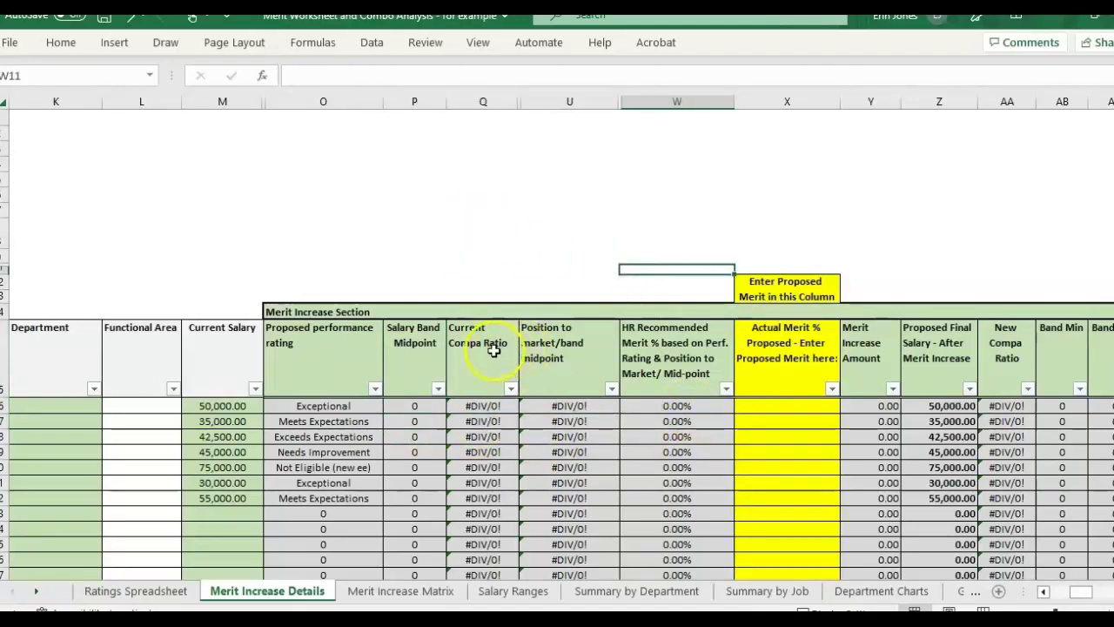
# - Review the position to market column on the Merit Increase Details sheet against the Within Market percentages in Chart 2 of the matrix
pyautogui.click(576, 368)
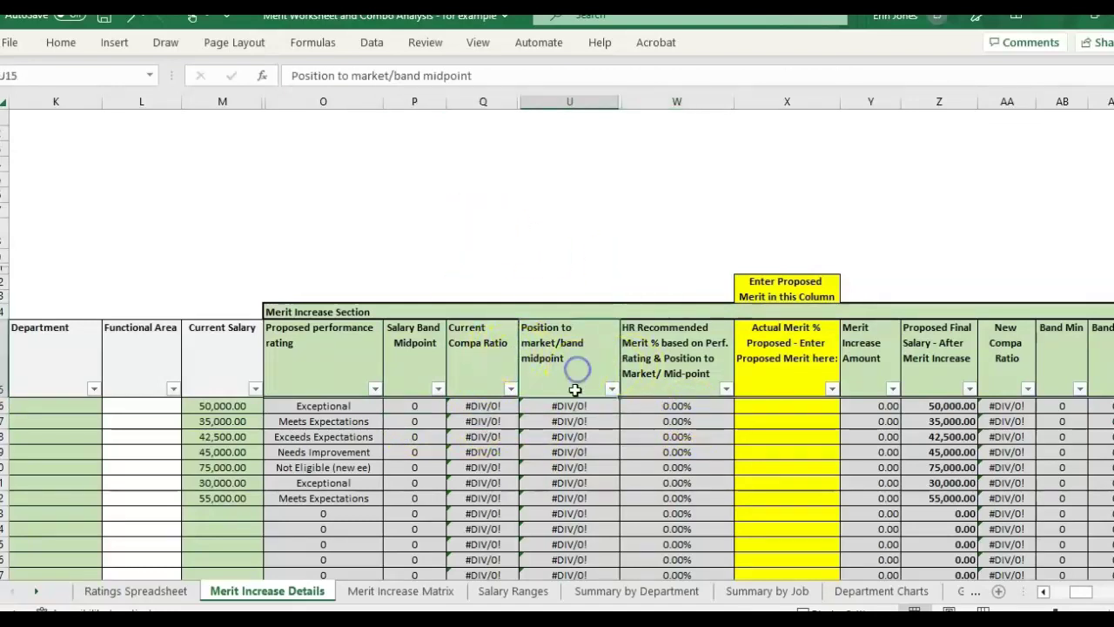
pyautogui.click(585, 409)
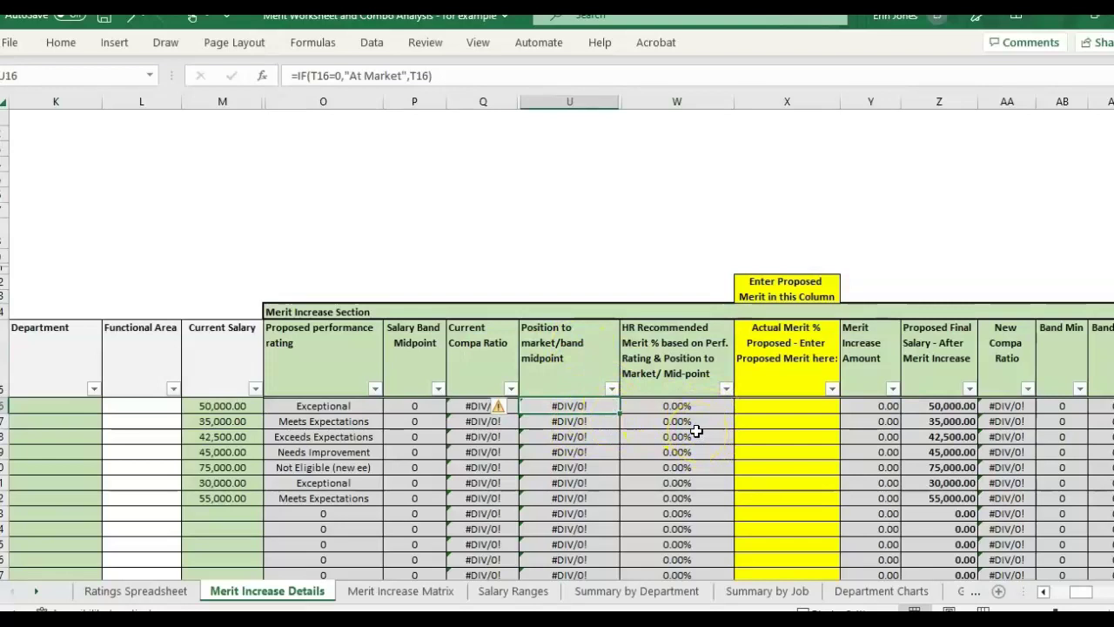
pyautogui.hotkey('ctrl', 'pagedown')
pyautogui.click(293, 337)
pyautogui.click(455, 372)
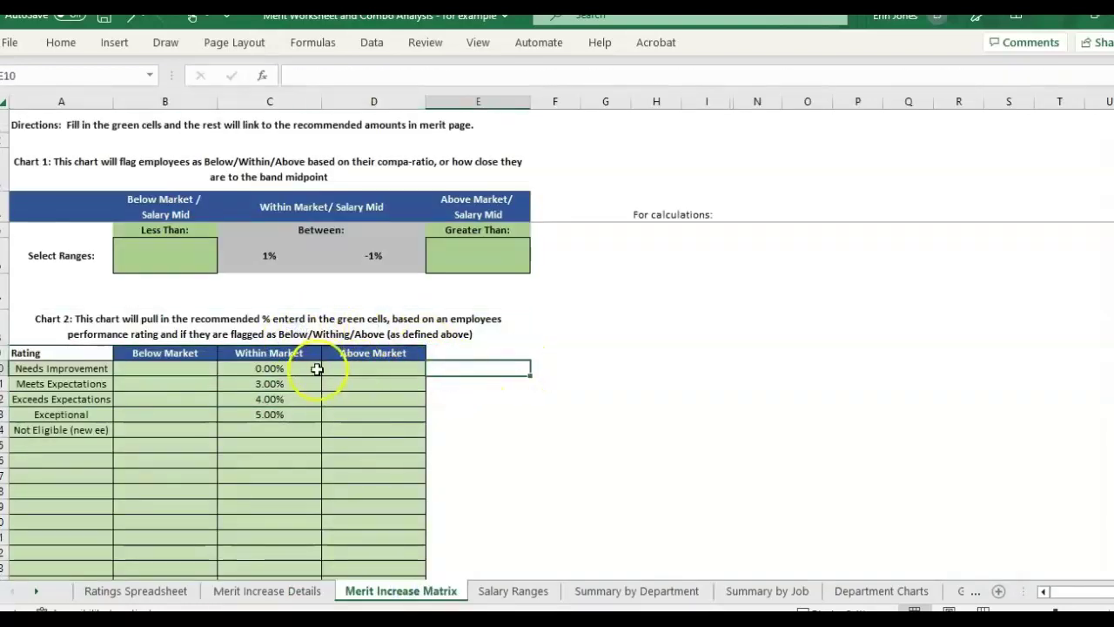
pyautogui.click(313, 590)
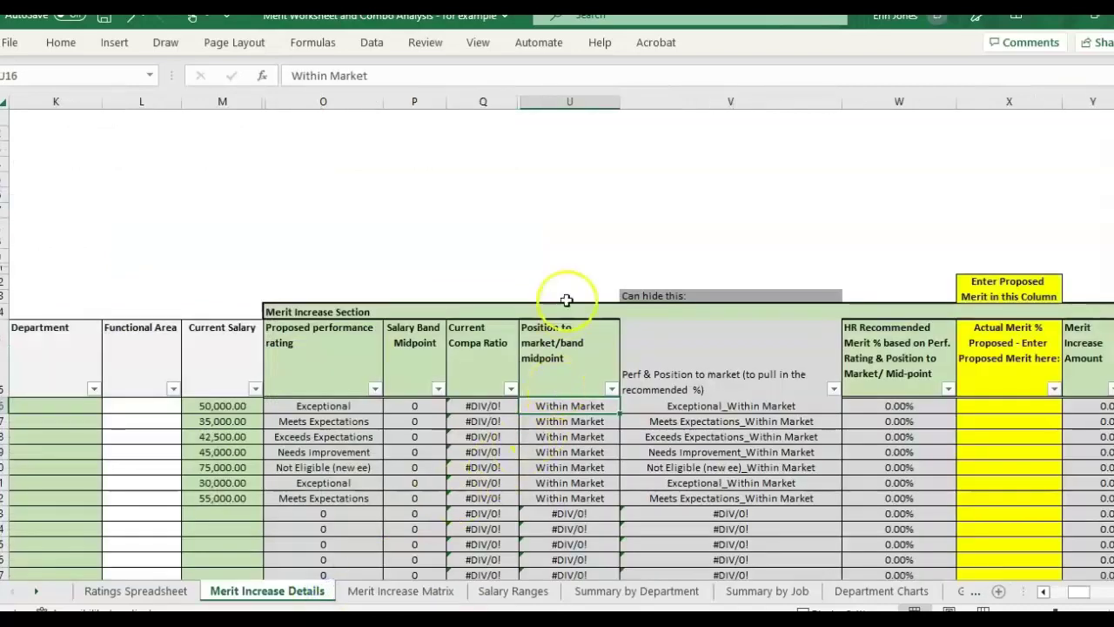
# - Overwrite the position to market/band midpoint with "At Market" for all seven employees, rows 16 to 22
pyautogui.write('At Mark')
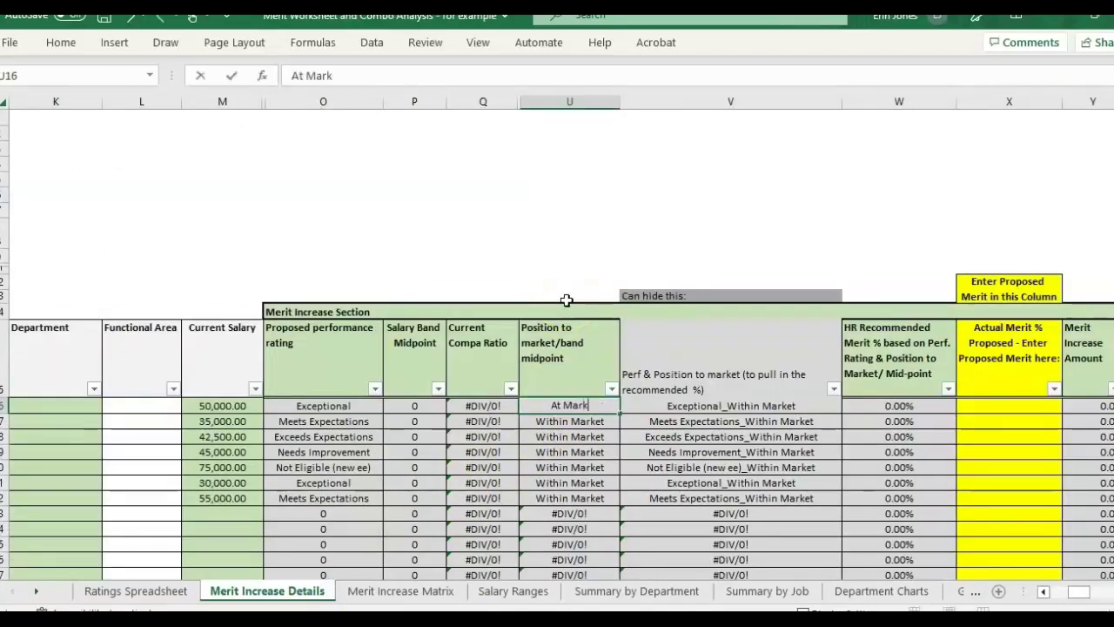
pyautogui.write('et')
pyautogui.press('Return')
pyautogui.click(566, 406)
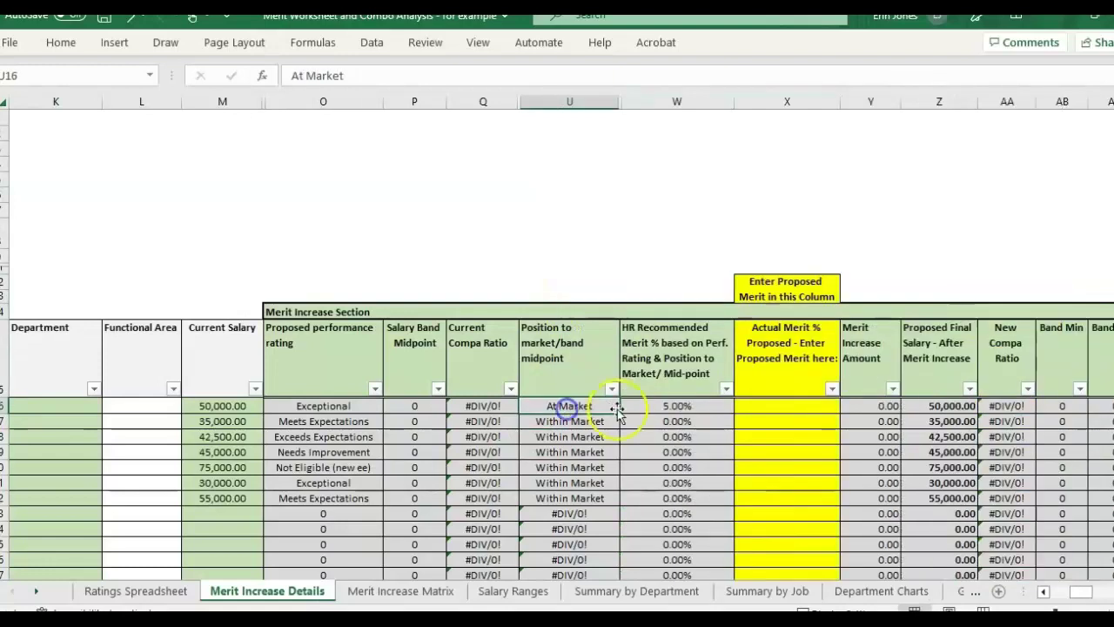
pyautogui.moveTo(620, 413); pyautogui.dragTo(621, 508)
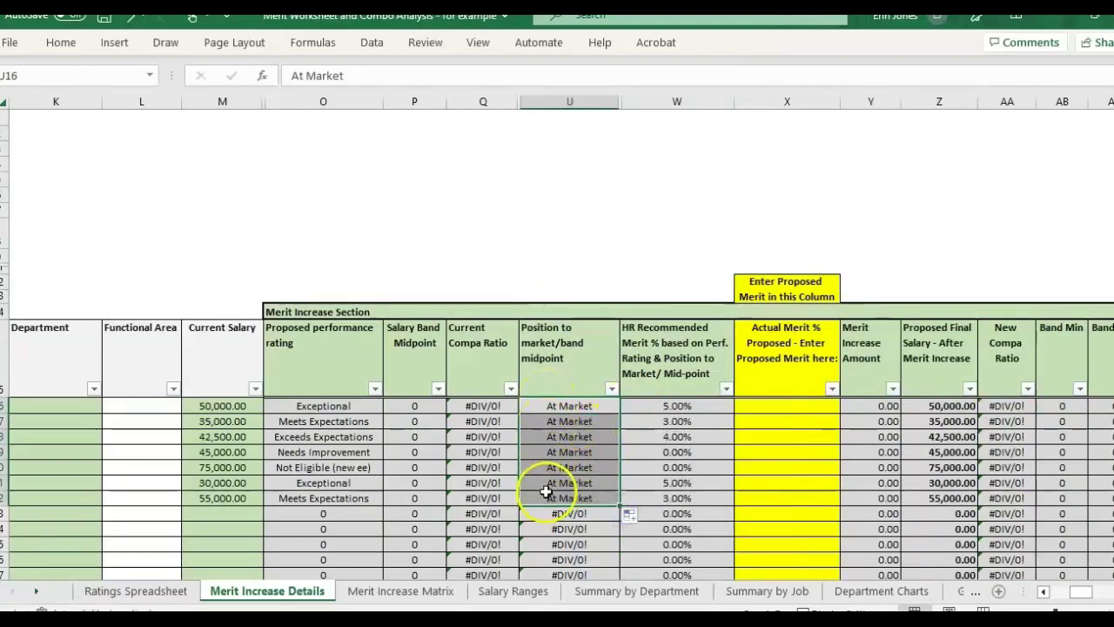
# - Examine how the proposed performance rating and market position determine the HR Recommended Merit %, comparing it with the Chart 2 percentages
pyautogui.click(574, 346)
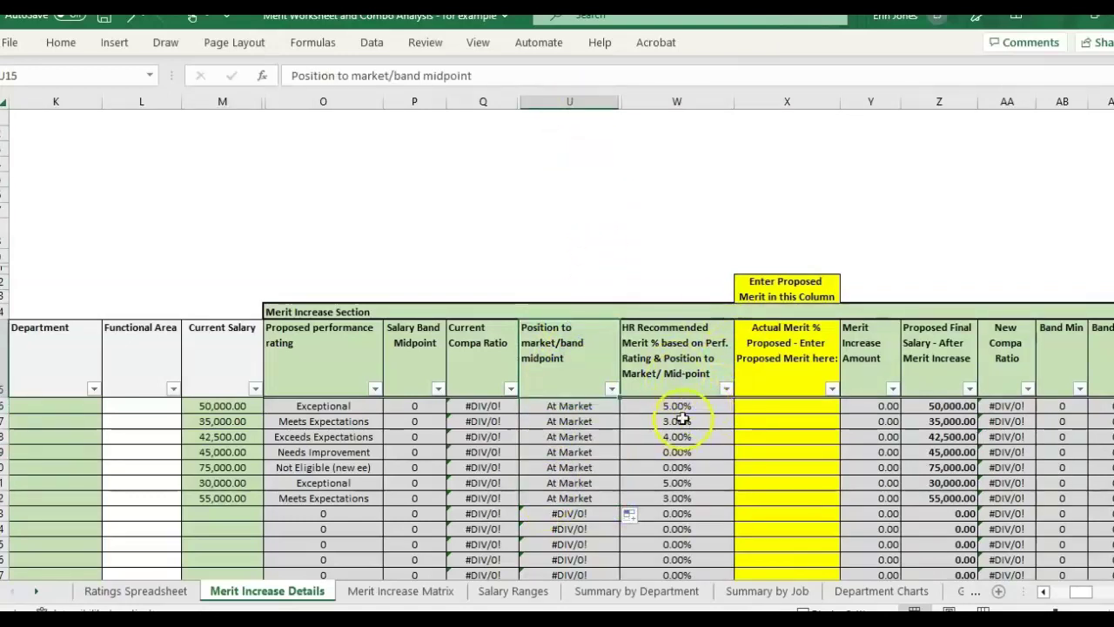
pyautogui.click(324, 406)
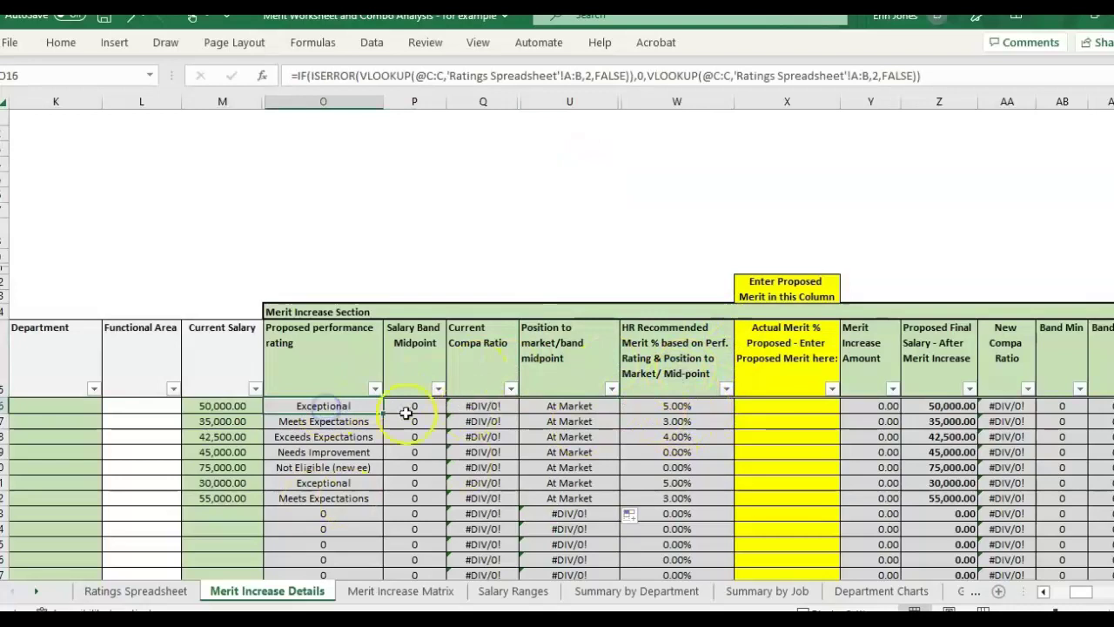
pyautogui.click(343, 359)
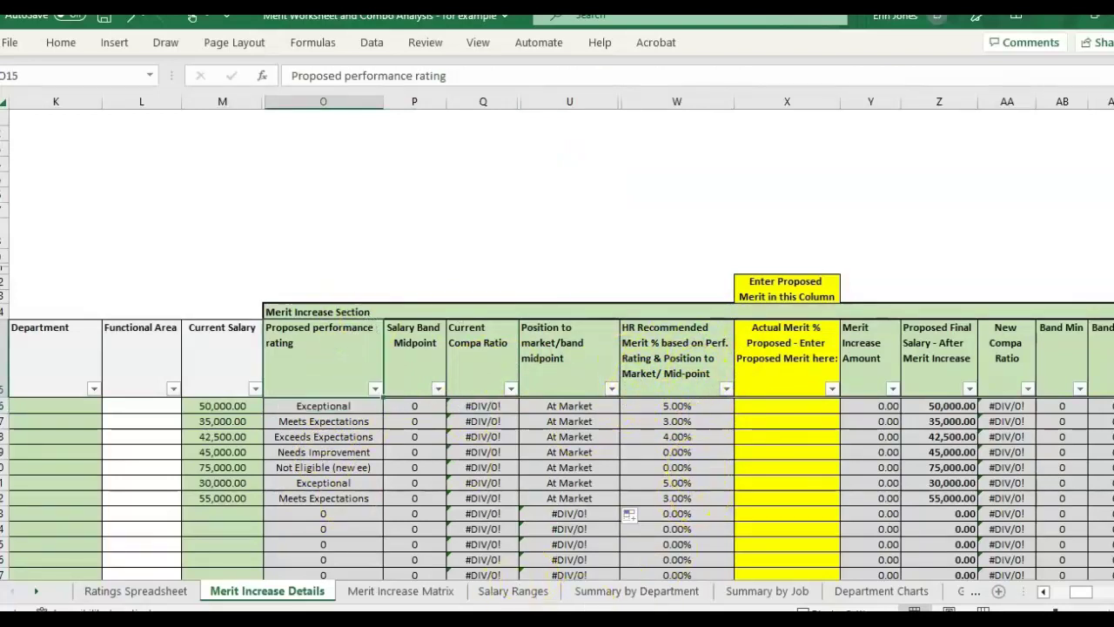
pyautogui.click(370, 591)
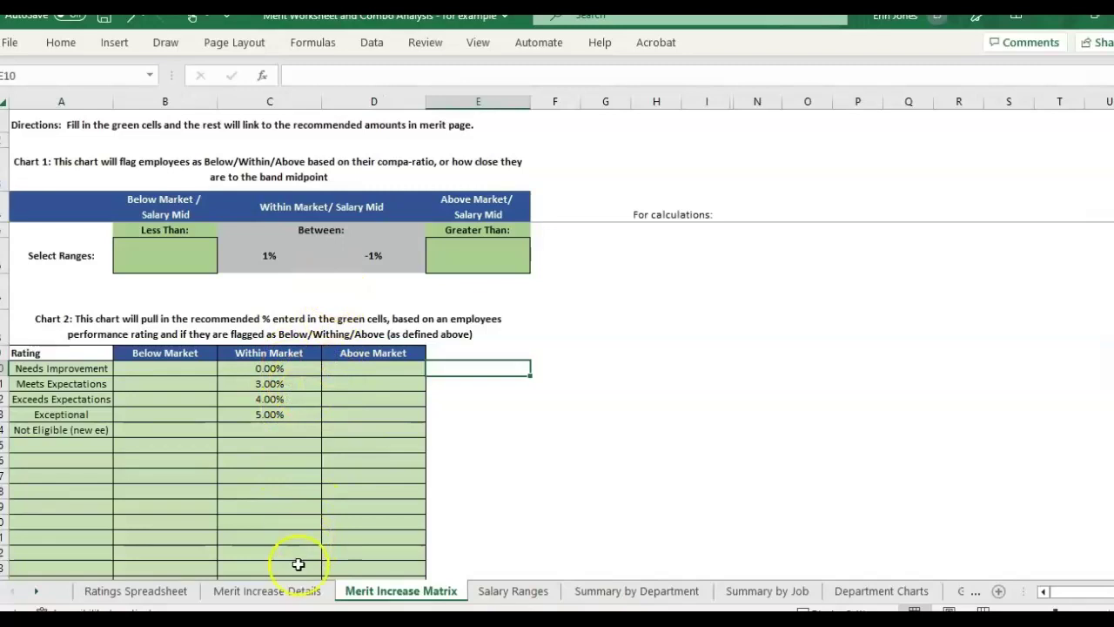
pyautogui.click(266, 591)
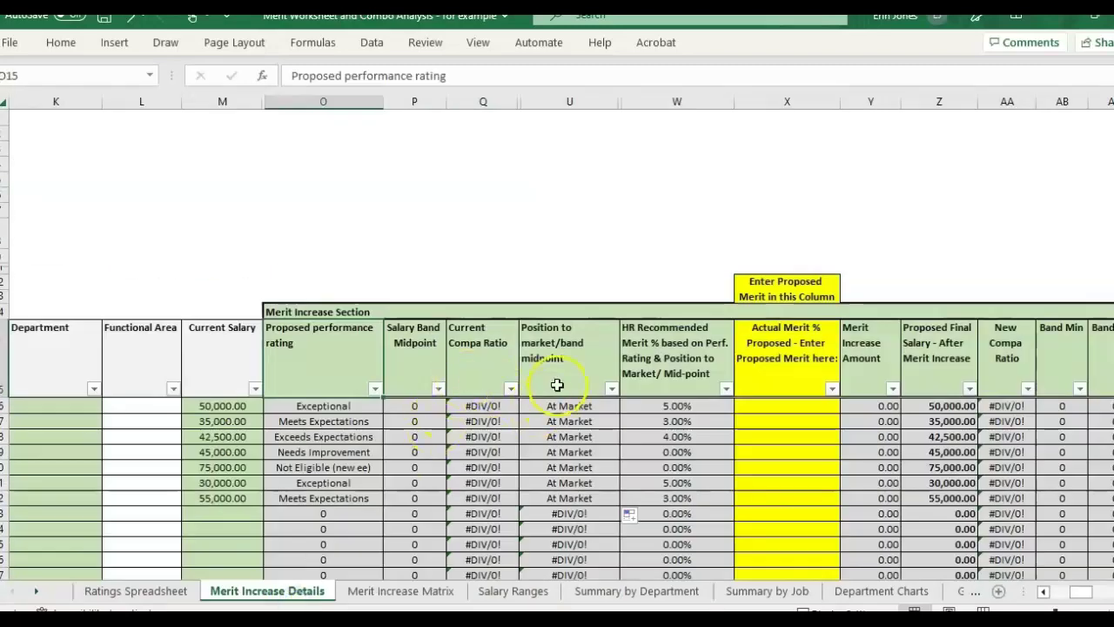
pyautogui.moveTo(597, 352); pyautogui.dragTo(599, 502)
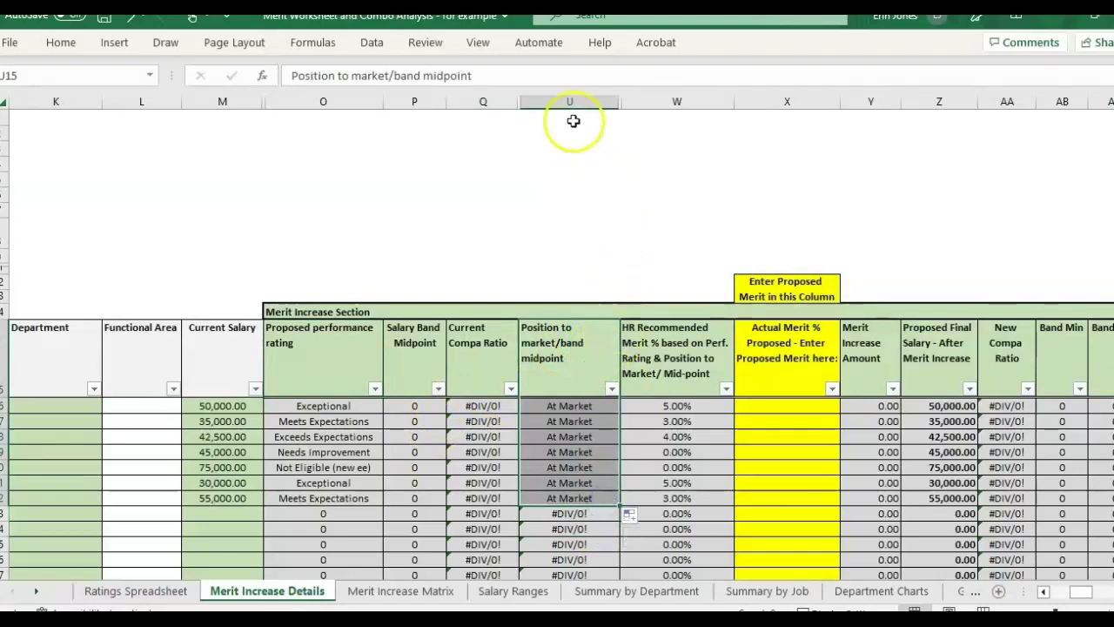
pyautogui.click(713, 329)
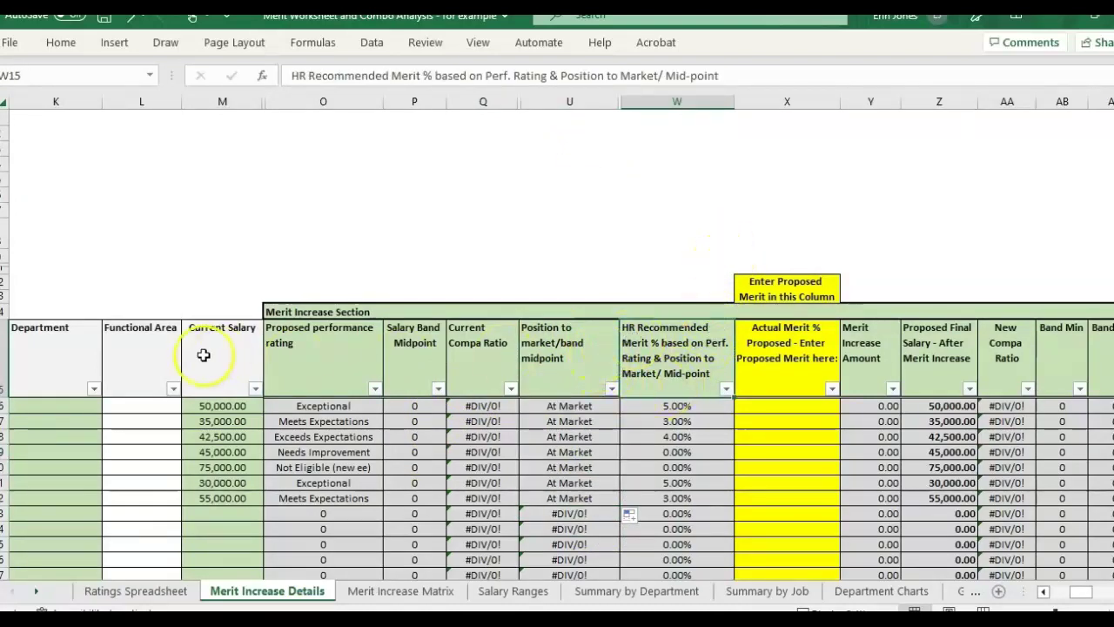
pyautogui.click(335, 360)
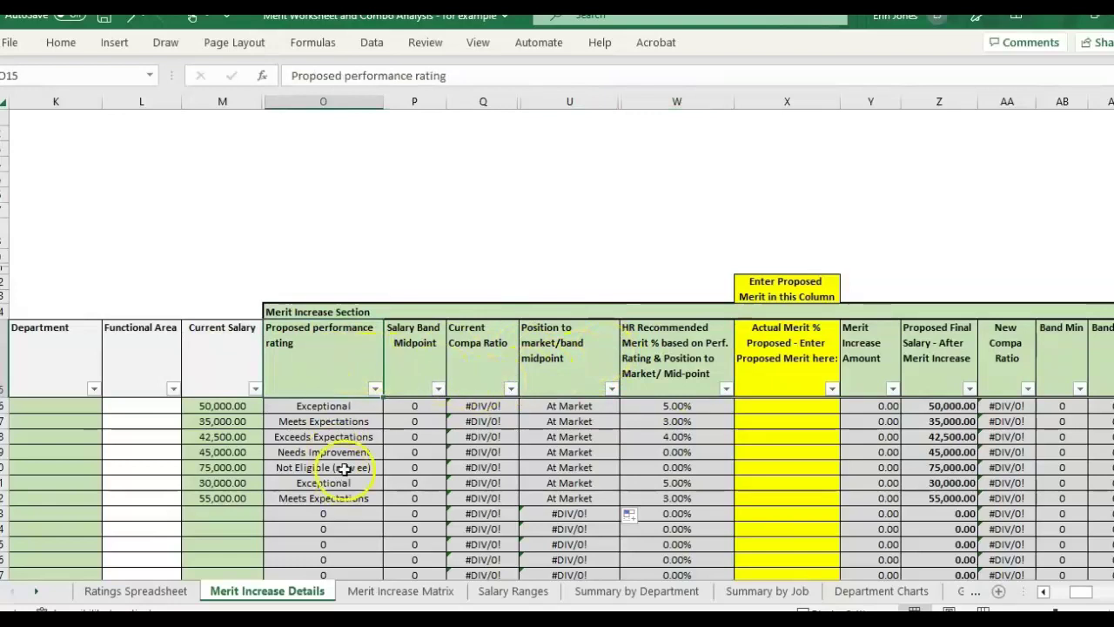
pyautogui.click(410, 338)
pyautogui.click(313, 343)
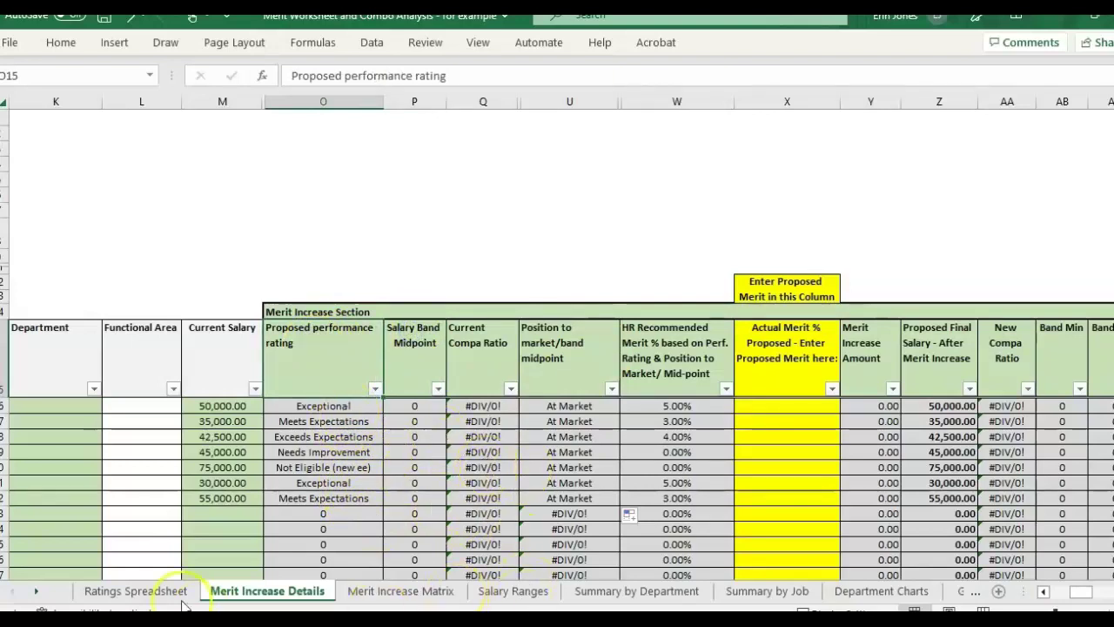
# - Set the proposed performance rating to Meets Expectations for employees 101 to 107 on the Ratings Spreadsheet
pyautogui.click(136, 591)
pyautogui.click(241, 241)
pyautogui.click(242, 224)
pyautogui.moveTo(251, 228); pyautogui.dragTo(249, 340)
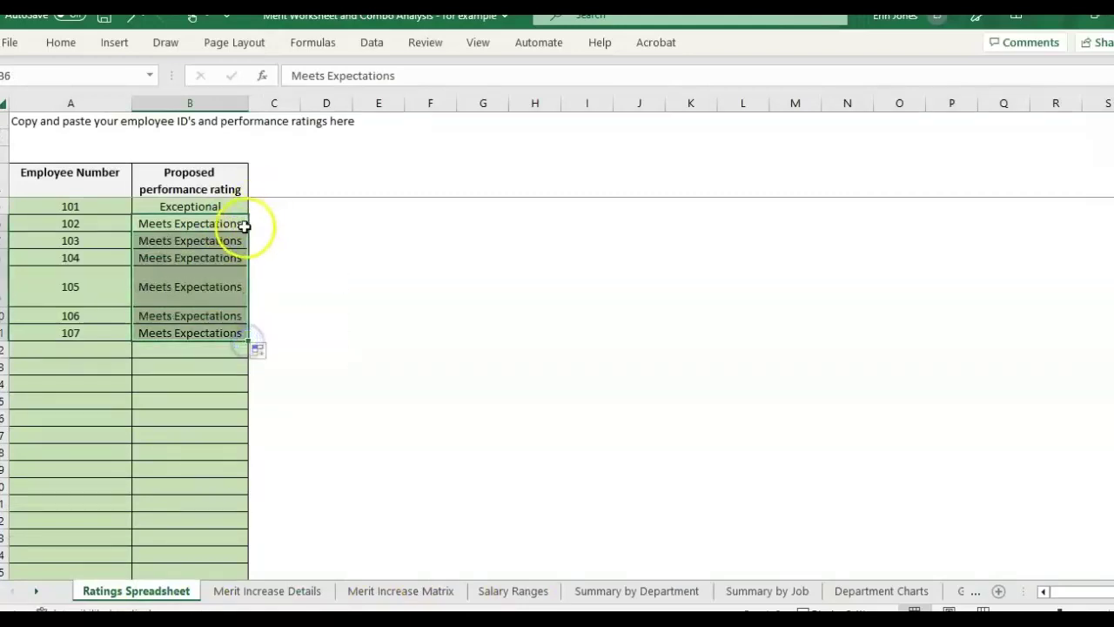
pyautogui.click(244, 225)
pyautogui.moveTo(249, 229); pyautogui.dragTo(249, 214)
pyautogui.click(113, 211)
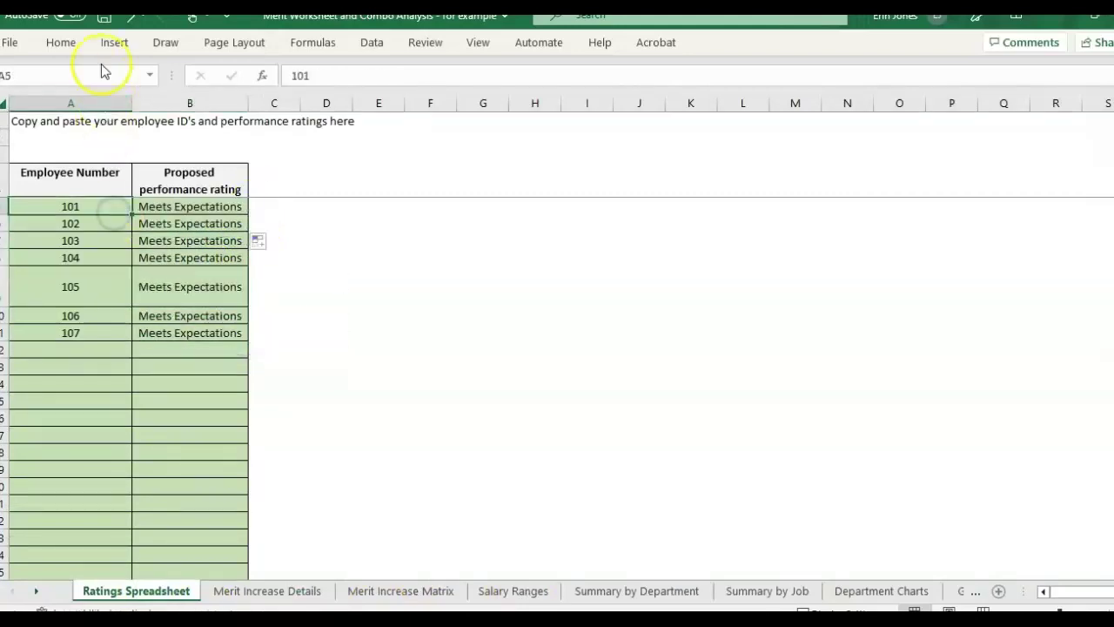
# - Check the proposed performance rating and HR Recommended Merit % columns on the Merit Increase Details sheet
pyautogui.click(270, 591)
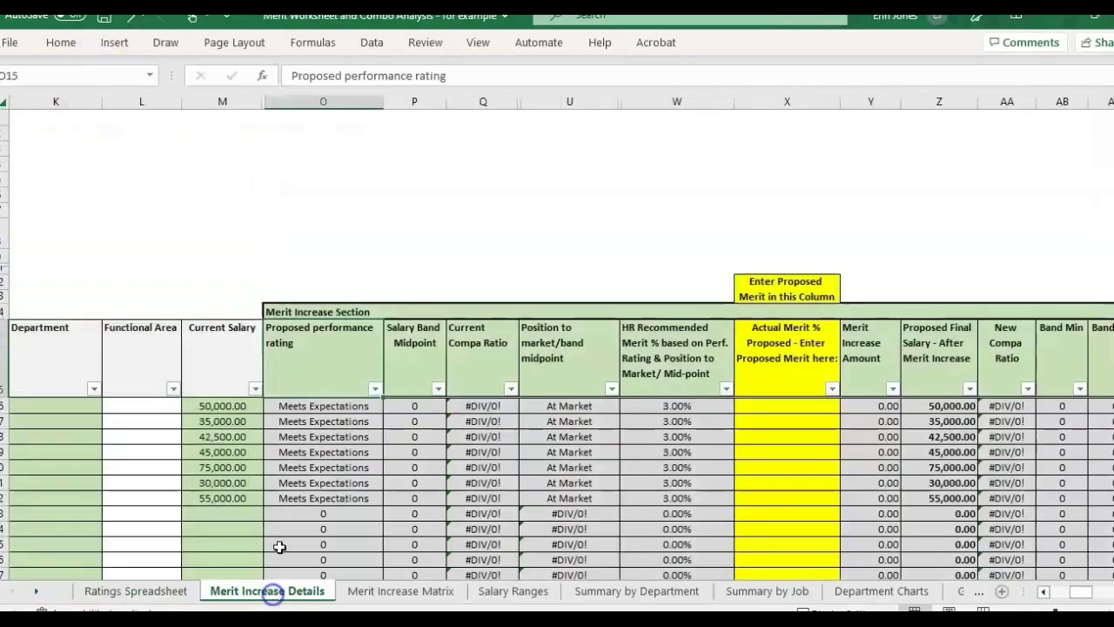
pyautogui.click(337, 102)
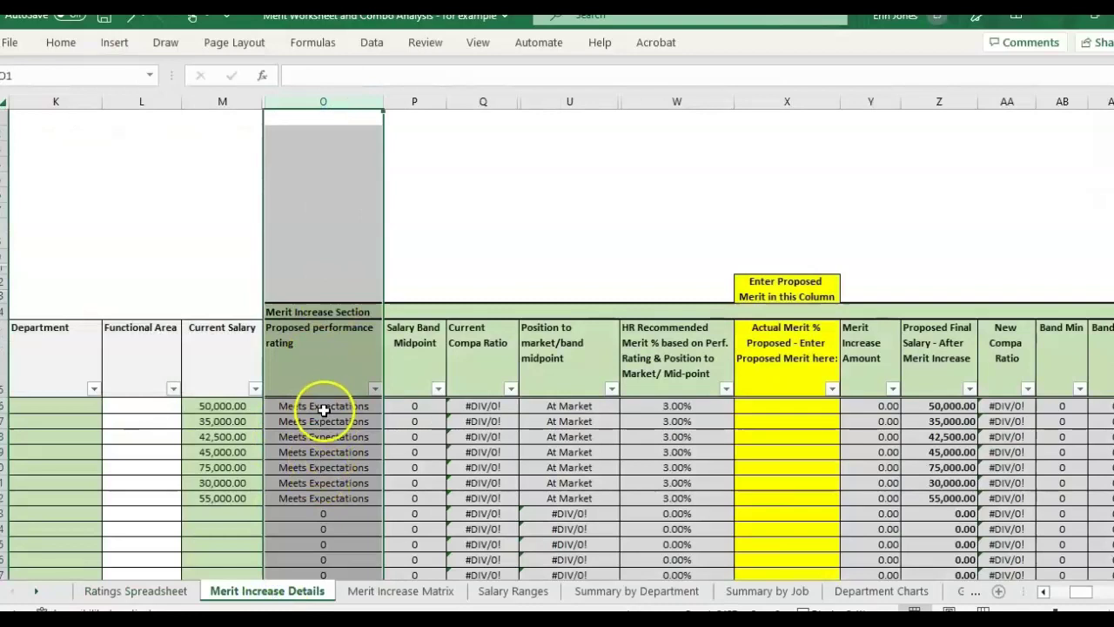
pyautogui.click(348, 373)
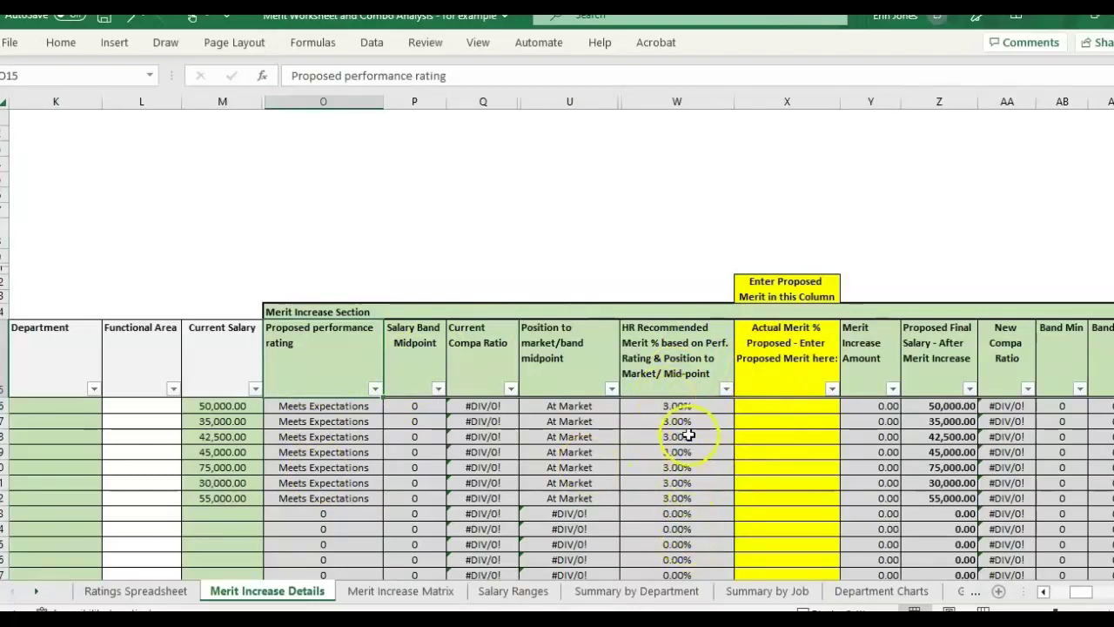
# - Set the Chart 1 thresholds on the Merit Increase Matrix sheet to 80% for Below Market and 110% for Above Market
pyautogui.click(435, 590)
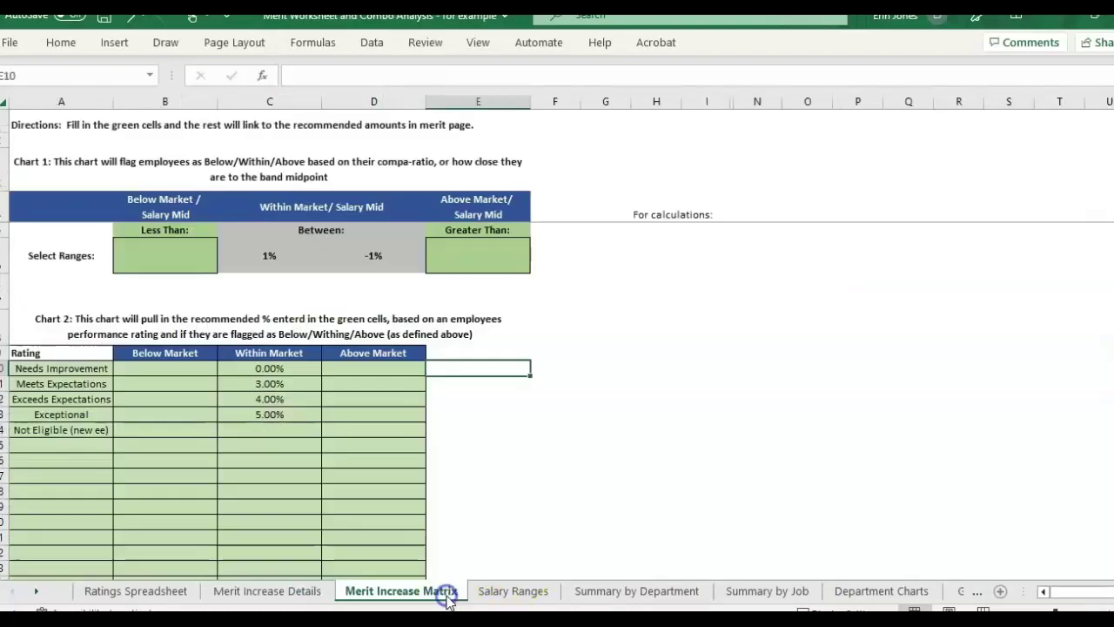
pyautogui.click(250, 374)
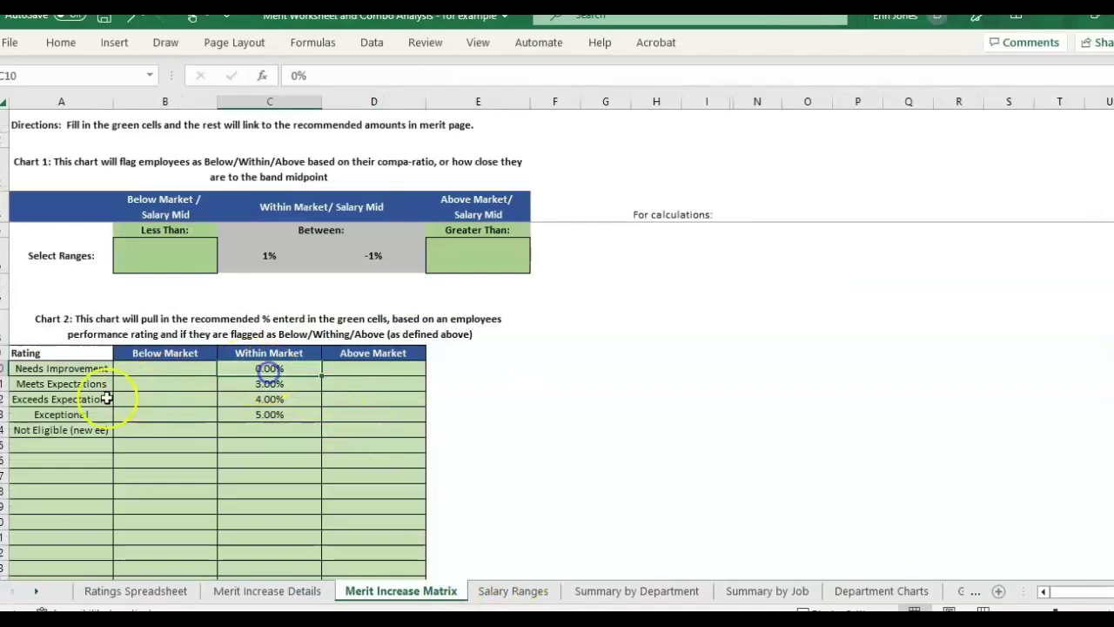
pyautogui.click(161, 252)
pyautogui.write('8')
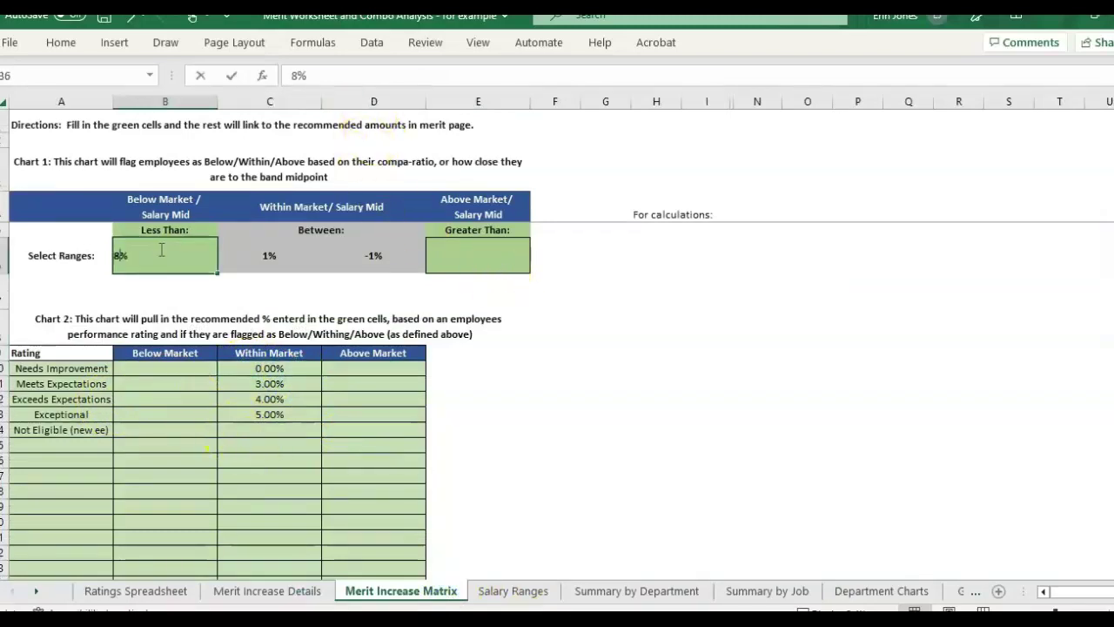
pyautogui.write('0')
pyautogui.press('Return')
pyautogui.press('Up')
pyautogui.press('Right')
pyautogui.press('Right')
pyautogui.press('Right')
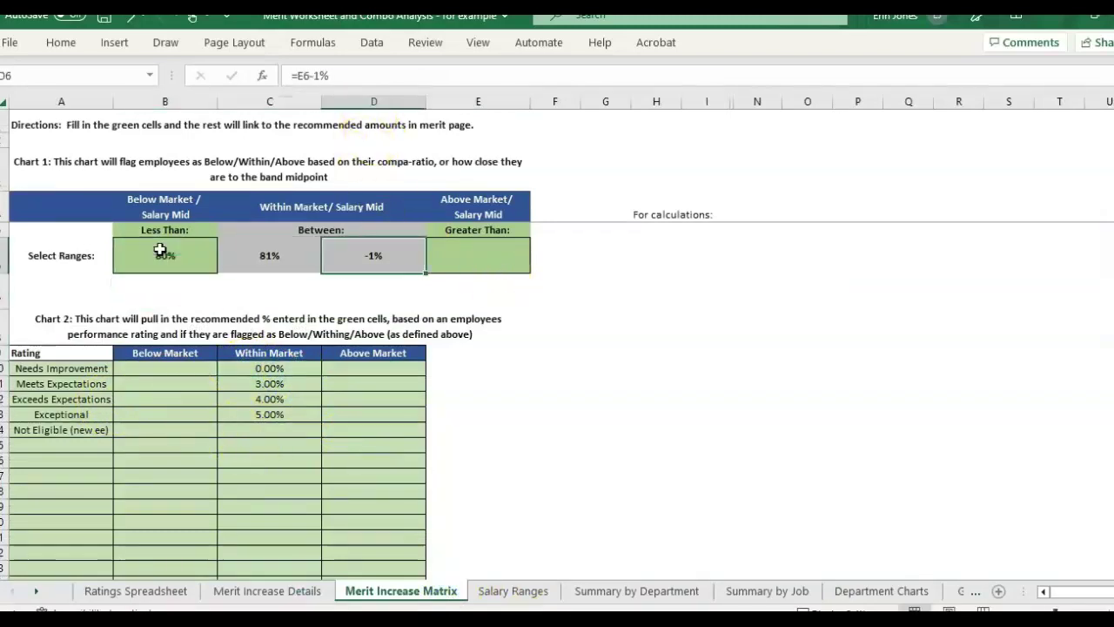
pyautogui.press('Return')
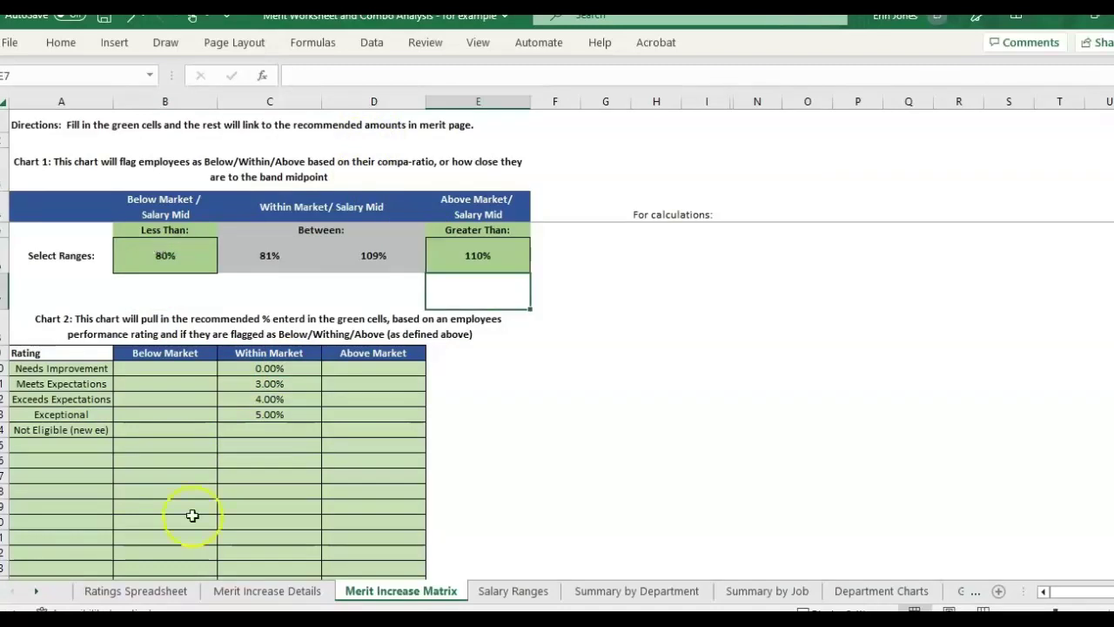
# - Review the grade A to C salary ranges, the matrix, and the position to market column on the Merit Increase Details sheet
pyautogui.click(518, 592)
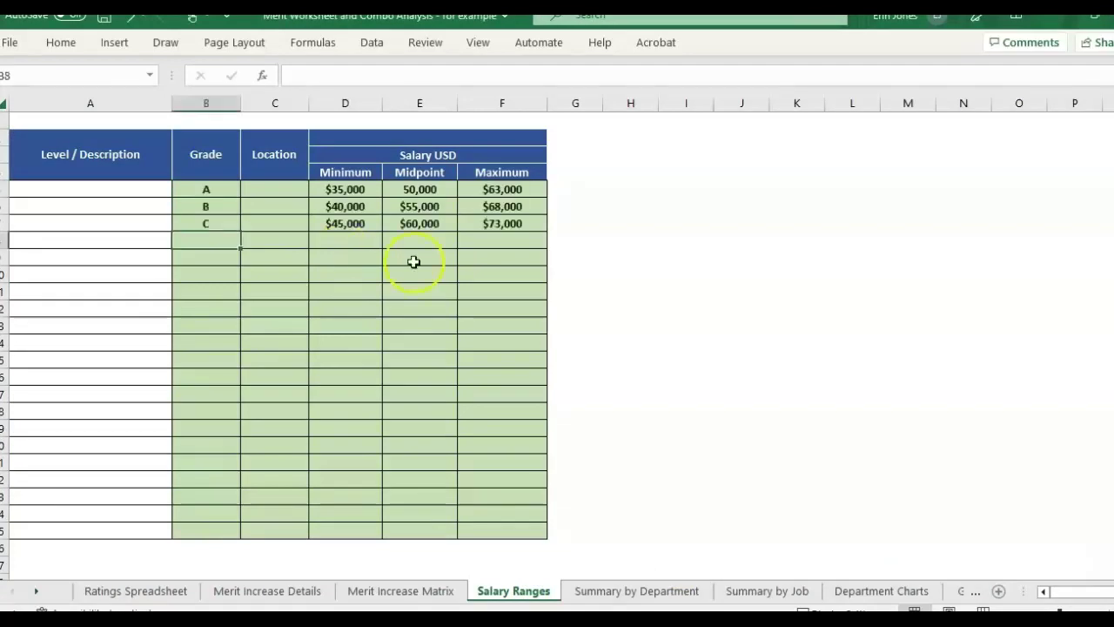
pyautogui.click(374, 596)
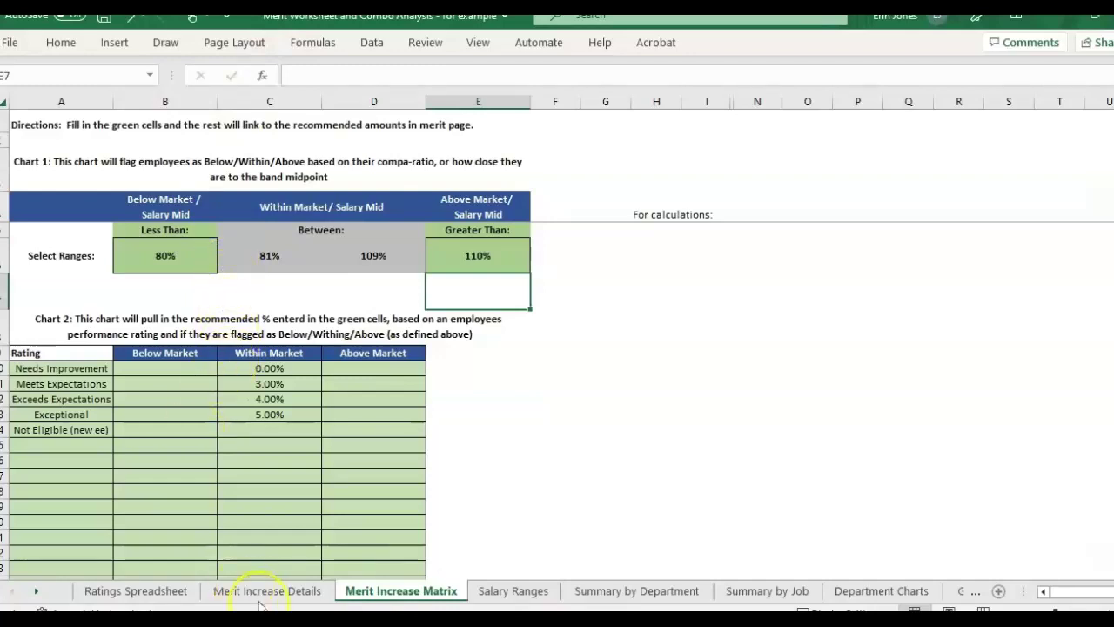
pyautogui.click(264, 591)
pyautogui.click(299, 421)
pyautogui.click(571, 406)
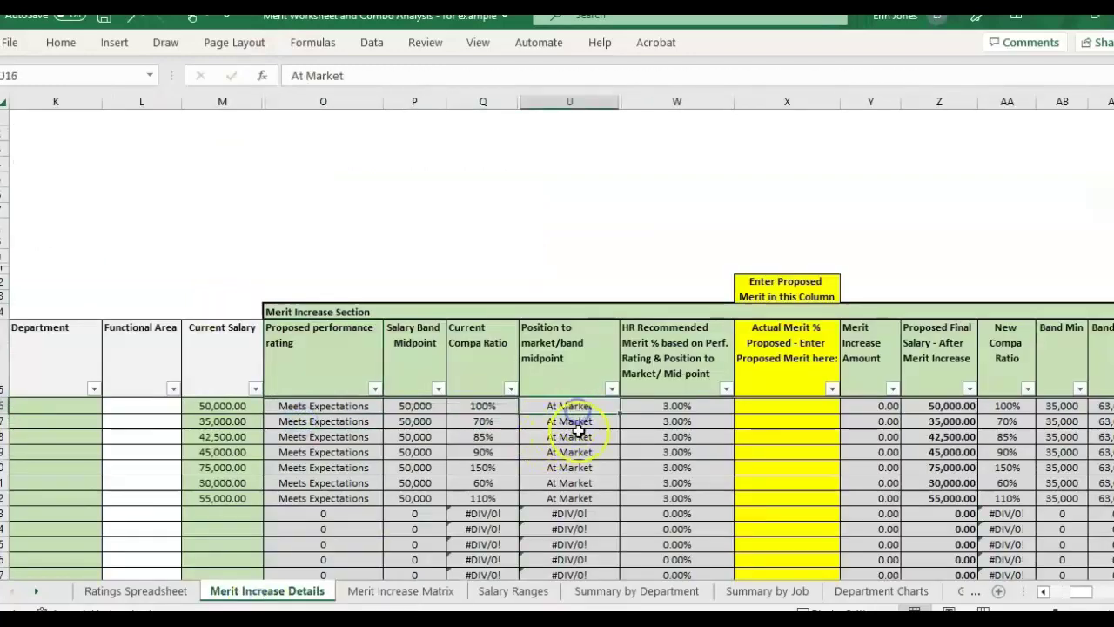
pyautogui.click(582, 99)
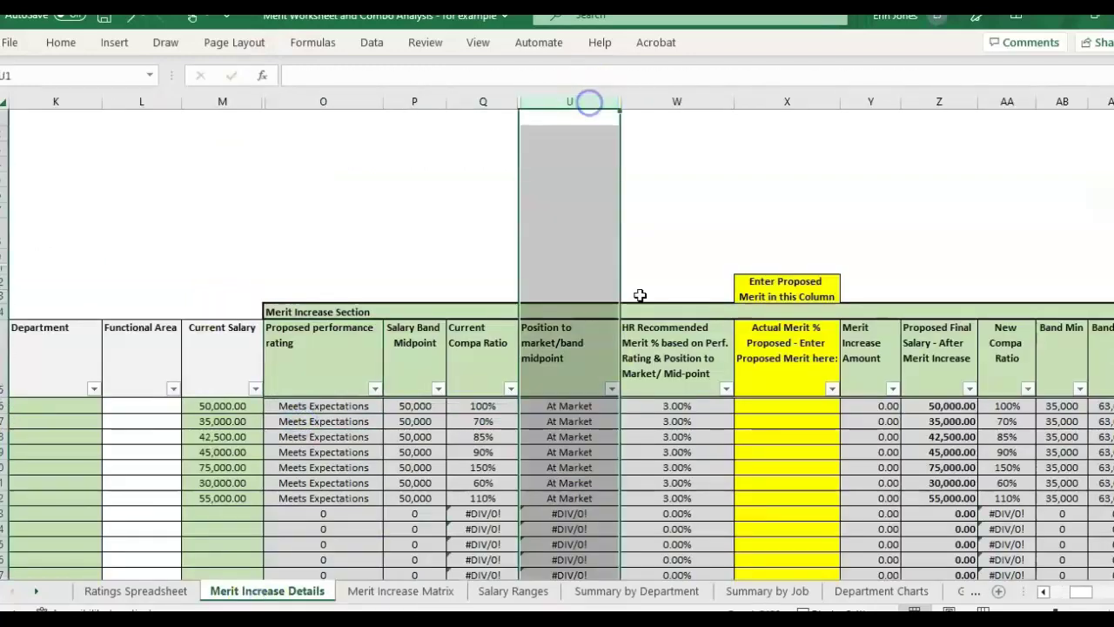
# - Restore the position to market formula for the seven employees by filling it upward from row 23 to row 16
pyautogui.click(558, 513)
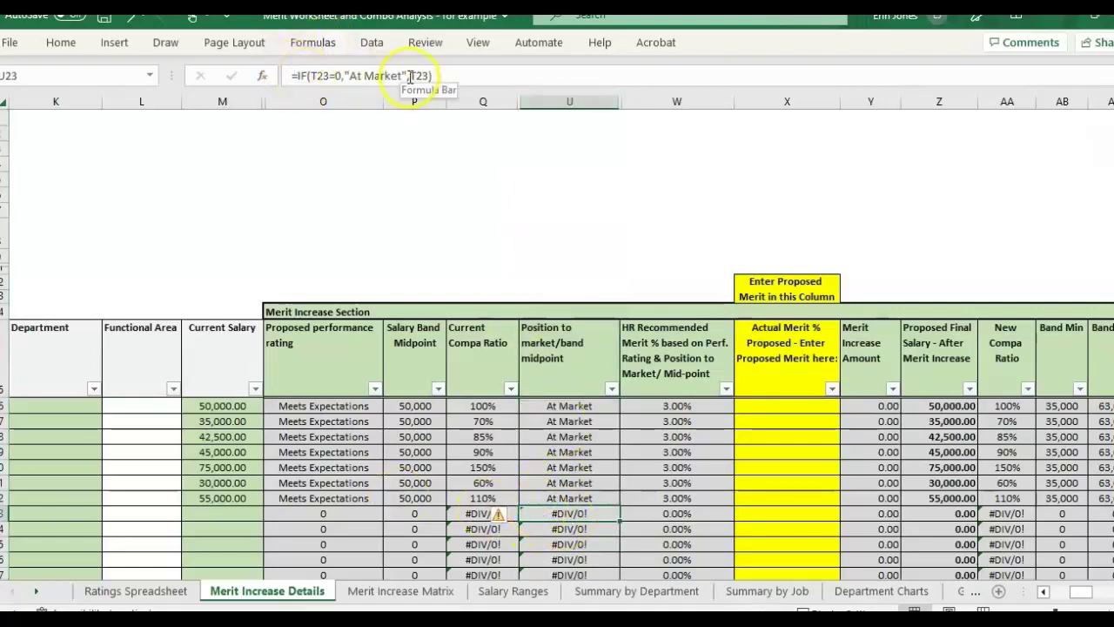
pyautogui.moveTo(619, 520); pyautogui.dragTo(559, 351)
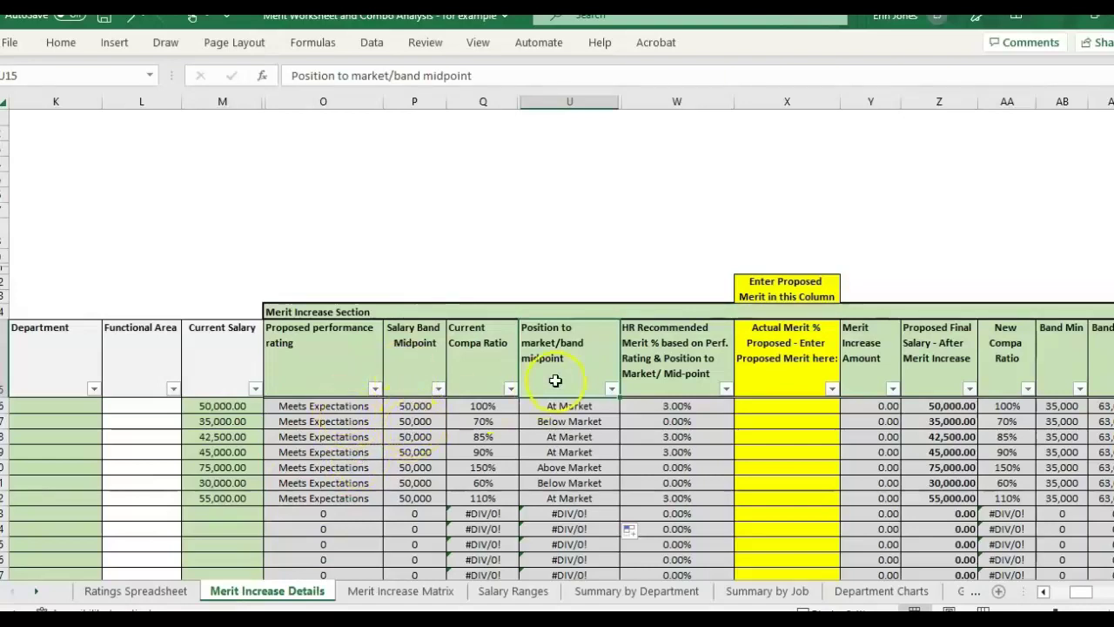
pyautogui.moveTo(623, 350); pyautogui.dragTo(351, 285)
pyautogui.click(351, 285)
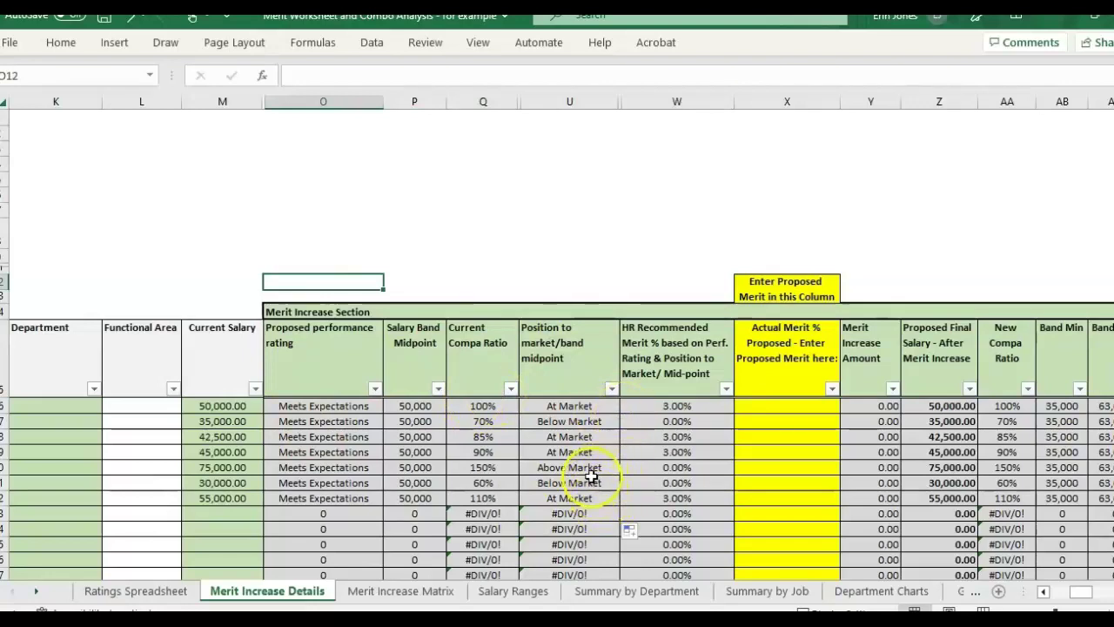
# - Review the Meets Expectations rating and the Within Market percentages from Needs Improvement to Exceptional in Chart 2 of the matrix
pyautogui.click(389, 592)
pyautogui.click(109, 383)
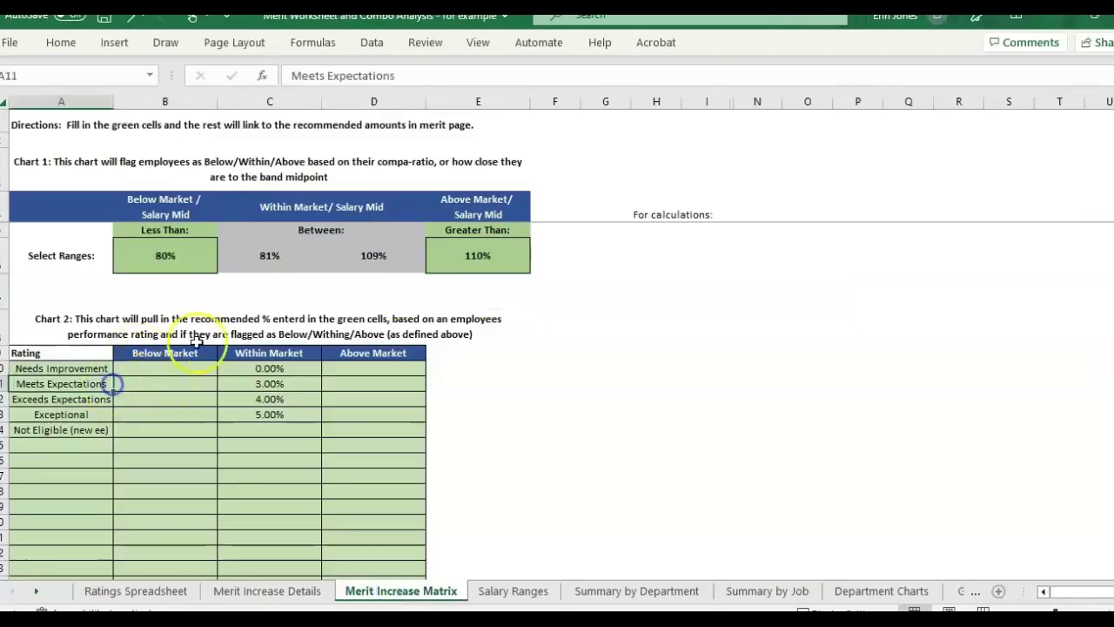
pyautogui.click(293, 352)
pyautogui.moveTo(269, 368); pyautogui.dragTo(268, 414)
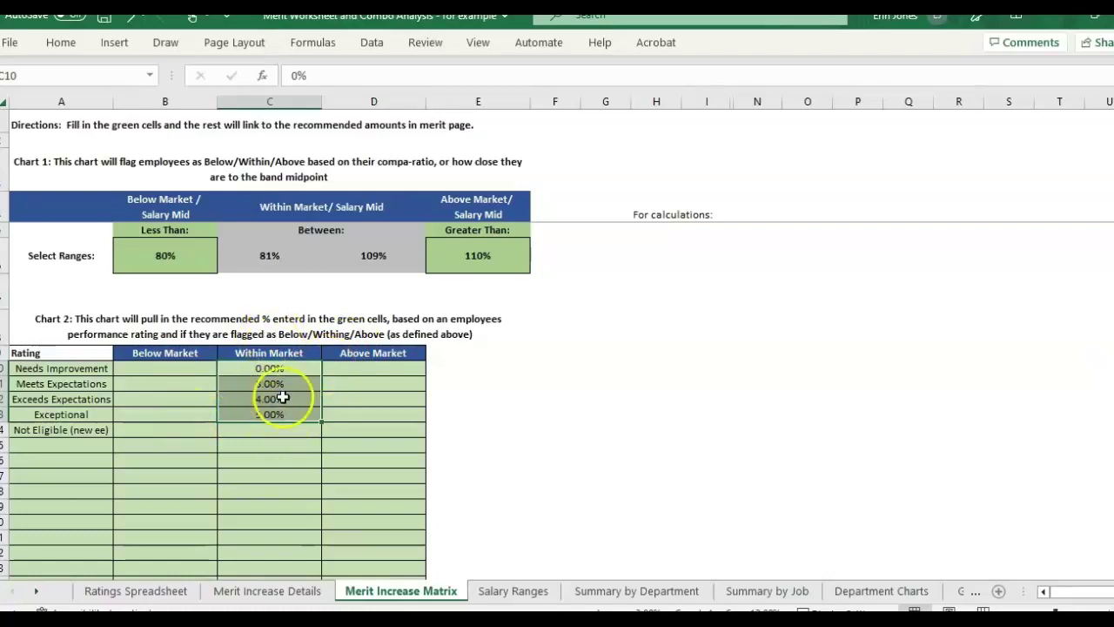
# - Copy the Meets Expectations rating into the first row of Chart 2 and clear the four ratings beneath it
pyautogui.click(85, 386)
pyautogui.click(81, 398)
pyautogui.click(87, 384)
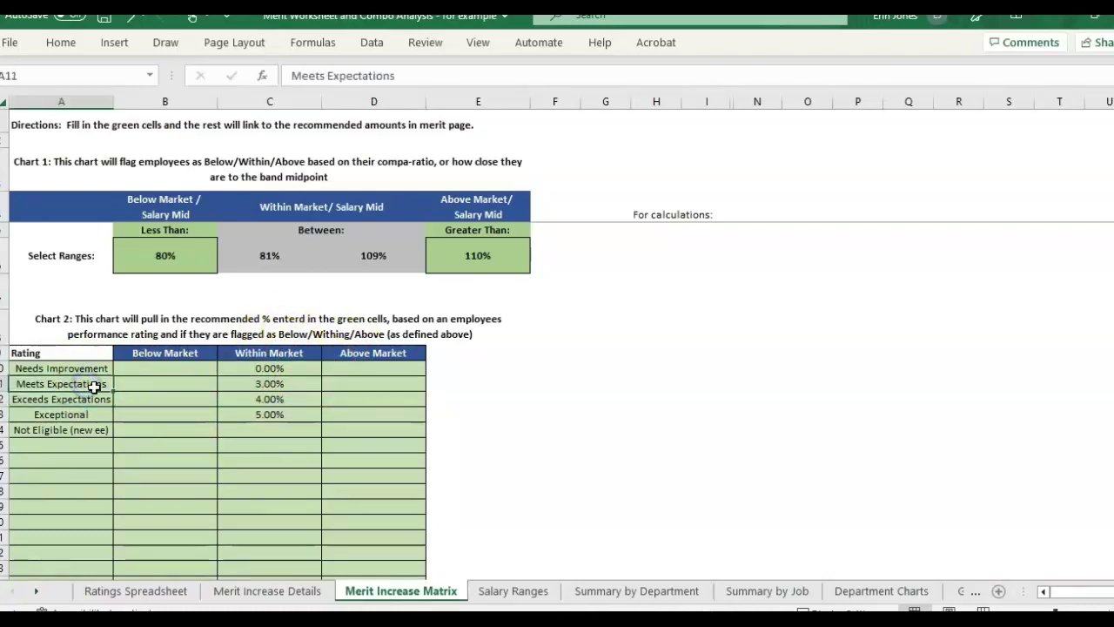
pyautogui.hotkey('ctrl', 'c')
pyautogui.click(94, 368)
pyautogui.hotkey('ctrl', 'v')
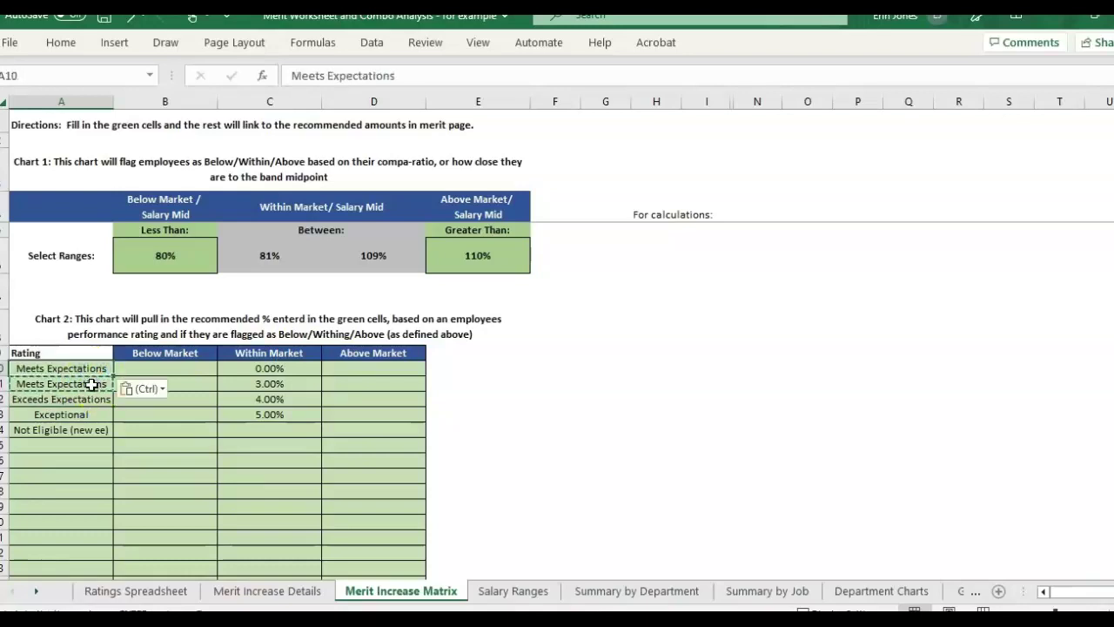
pyautogui.moveTo(91, 383); pyautogui.dragTo(83, 433)
pyautogui.press('Delete')
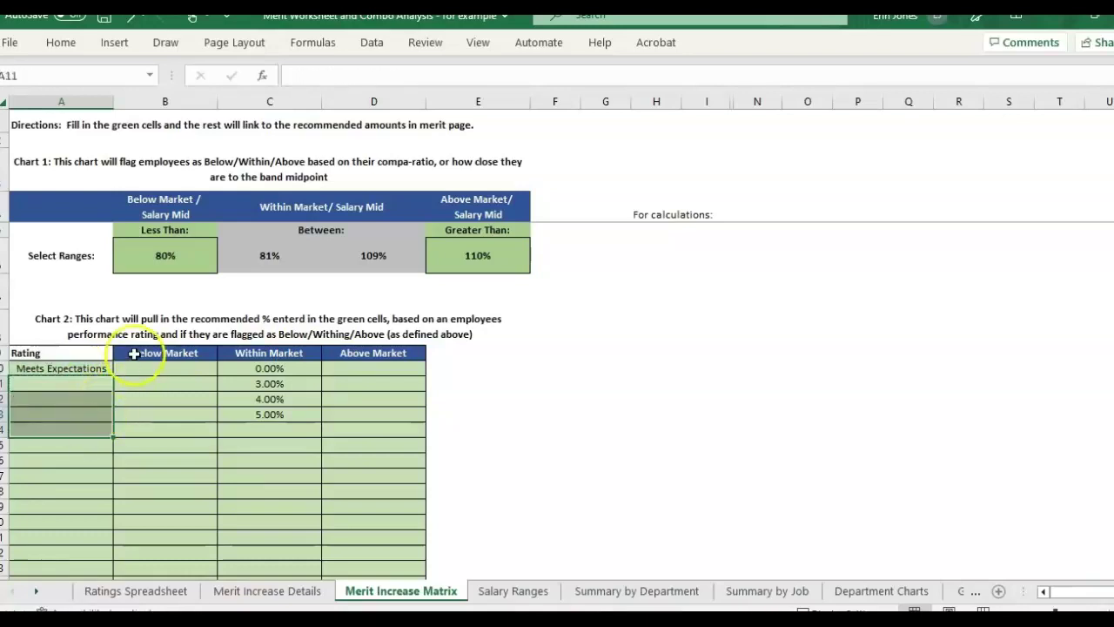
# - Clear the Within Market percentages in Chart 2 for the rows below Meets Expectations
pyautogui.click(132, 355)
pyautogui.moveTo(244, 382); pyautogui.dragTo(244, 422)
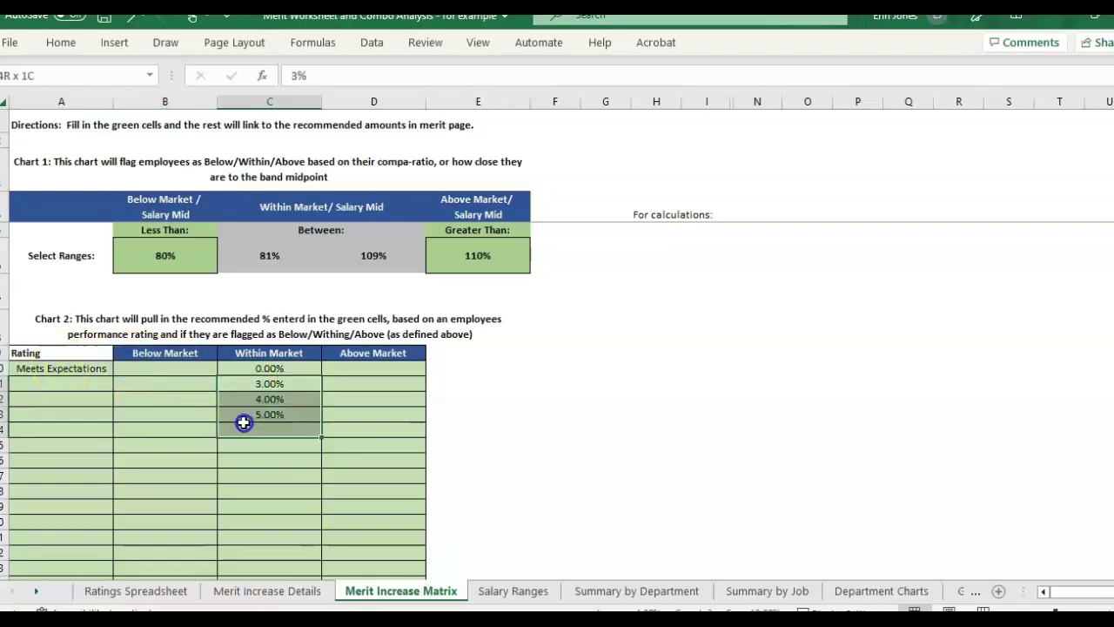
pyautogui.press('Delete')
pyautogui.click(198, 369)
pyautogui.click(377, 381)
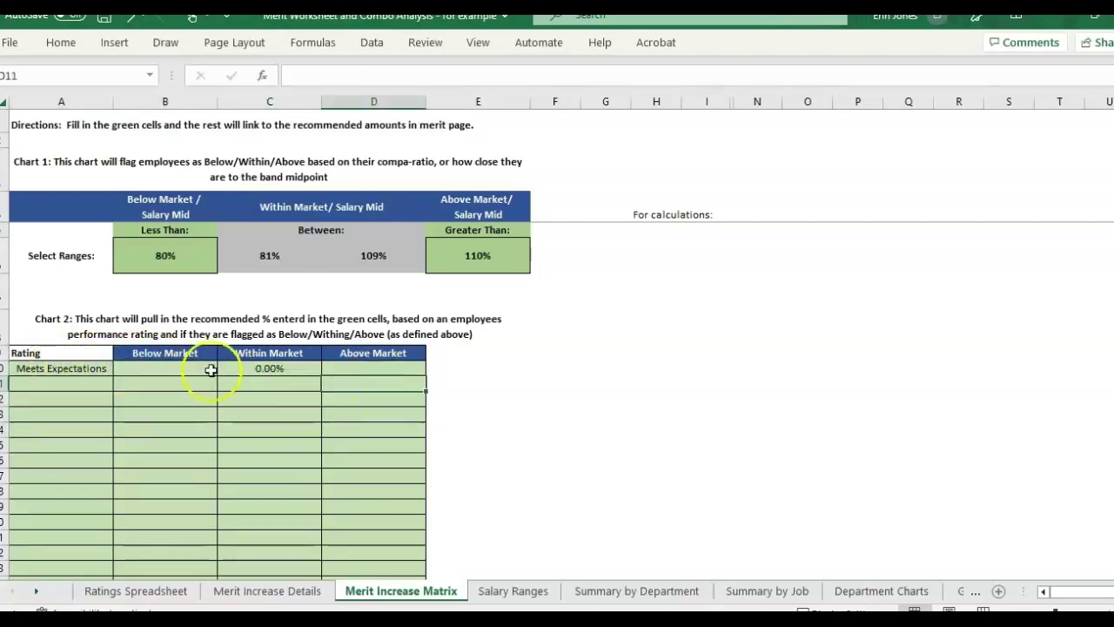
# - Try 2% for Below Market and 3.5% for Within Market in the Meets Expectations row of Chart 2
pyautogui.click(209, 369)
pyautogui.click(278, 368)
pyautogui.click(365, 370)
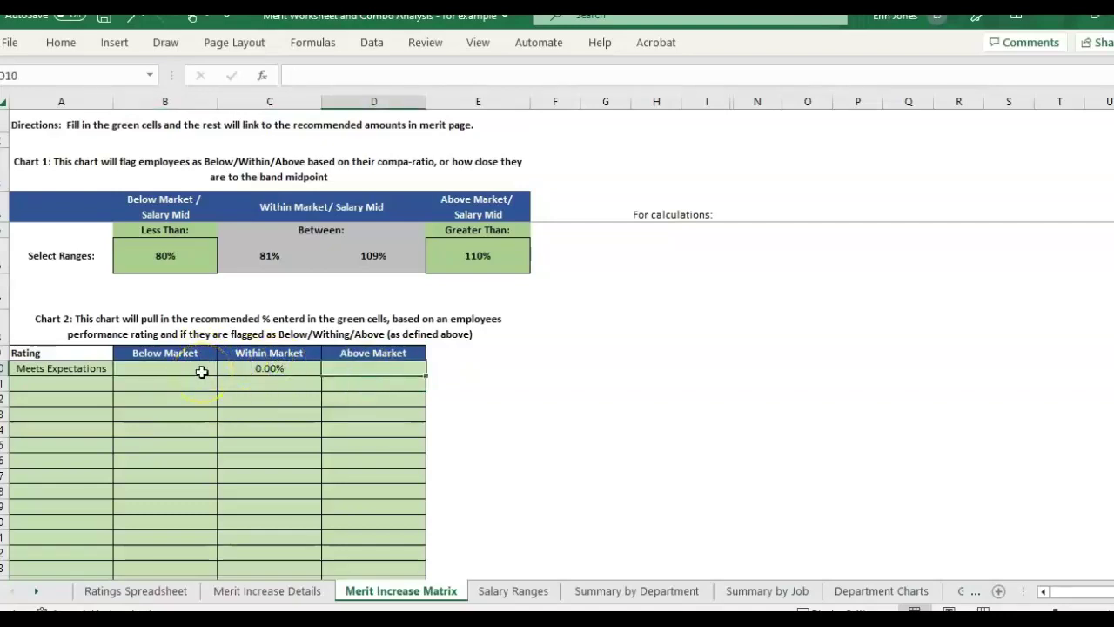
pyautogui.click(201, 372)
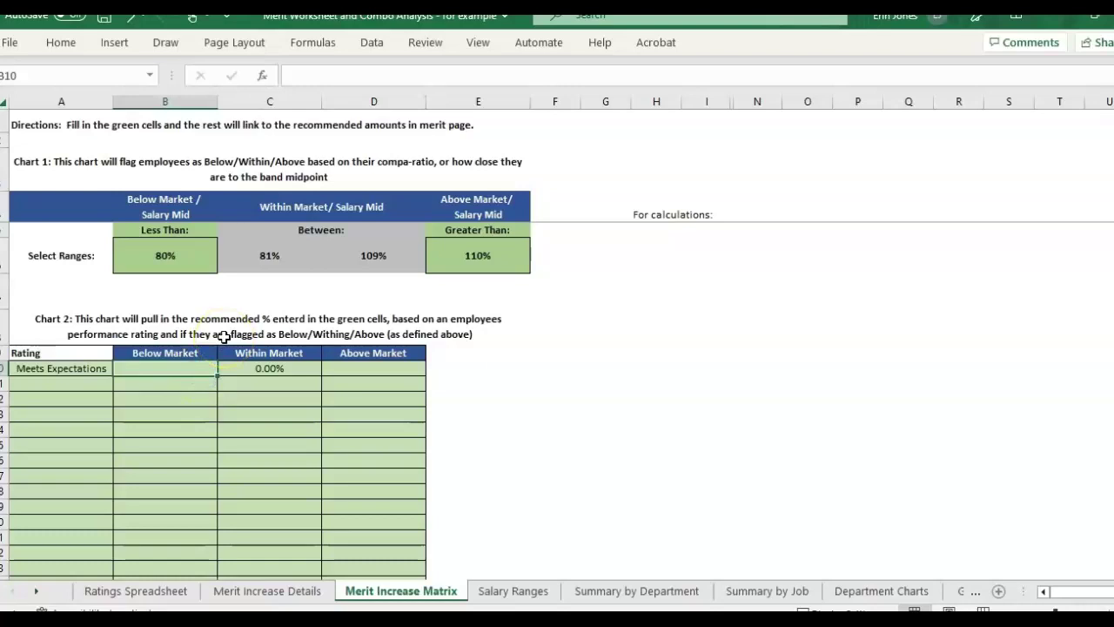
pyautogui.write('2%')
pyautogui.press('Tab')
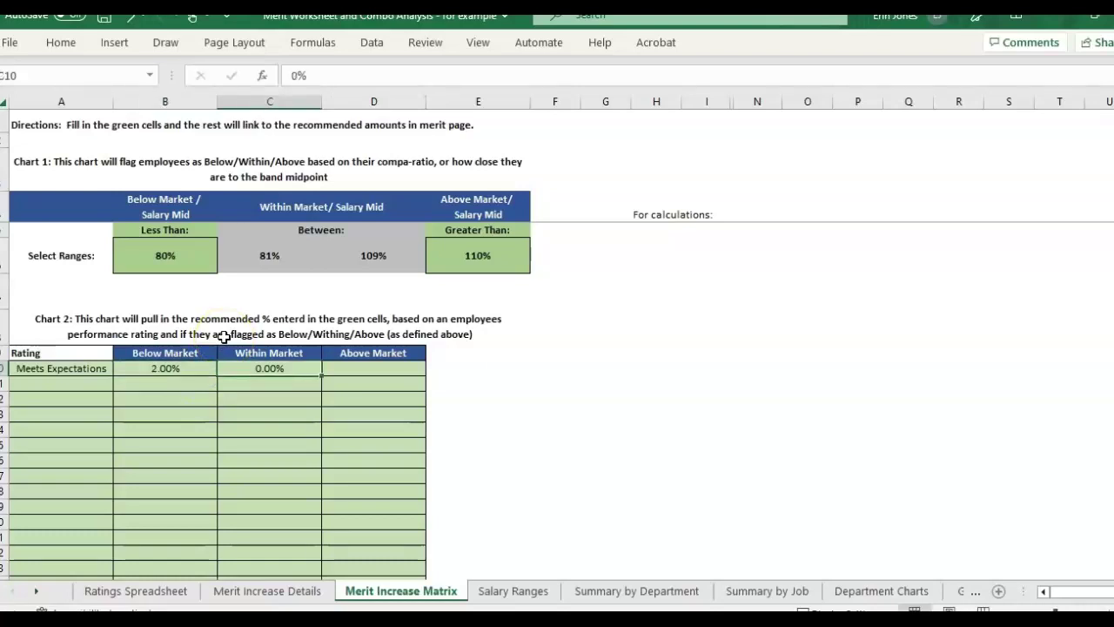
pyautogui.write('3.5%')
pyautogui.press('Tab')
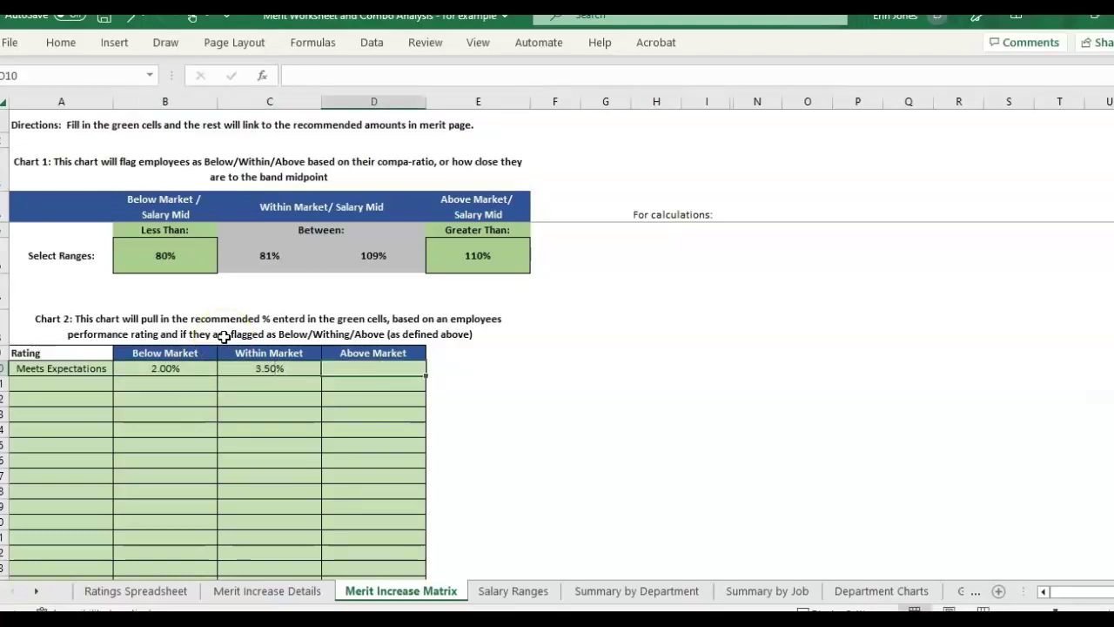
# - Set the Meets Expectations percentages in Chart 2 to 7% Below Market, 4% Within Market and 2% Above Market
pyautogui.press('Home')
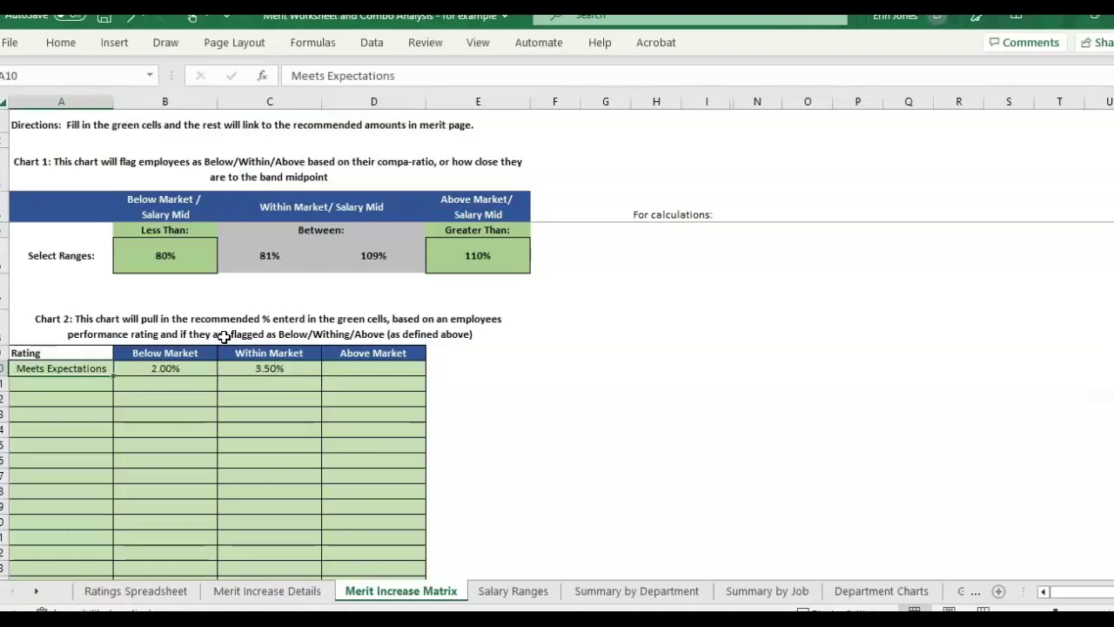
pyautogui.press('Right')
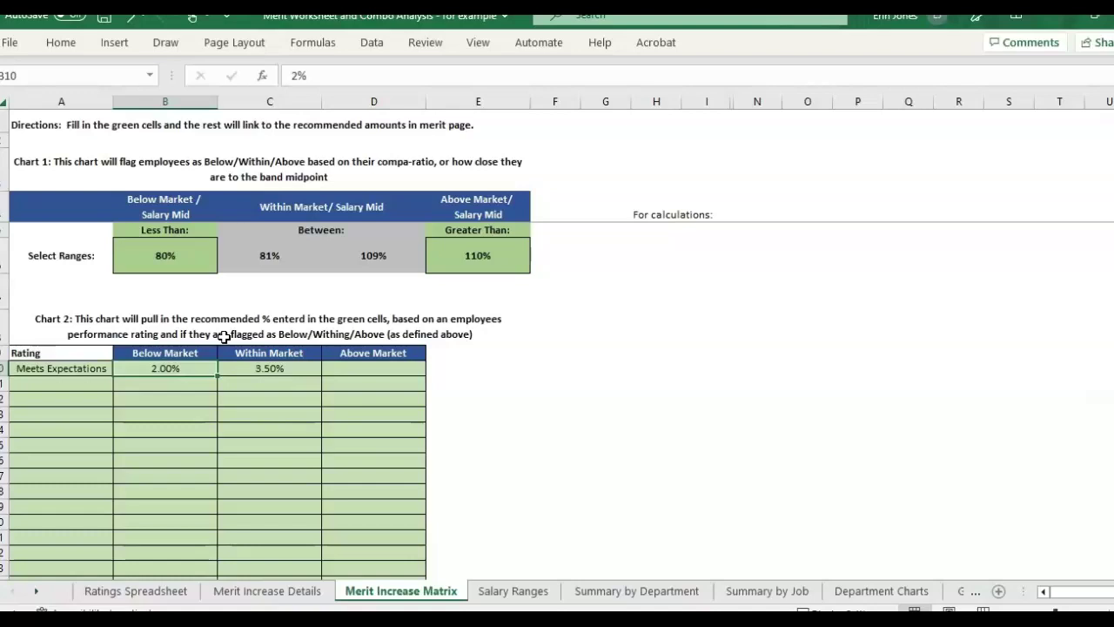
pyautogui.write('7%')
pyautogui.press('Tab')
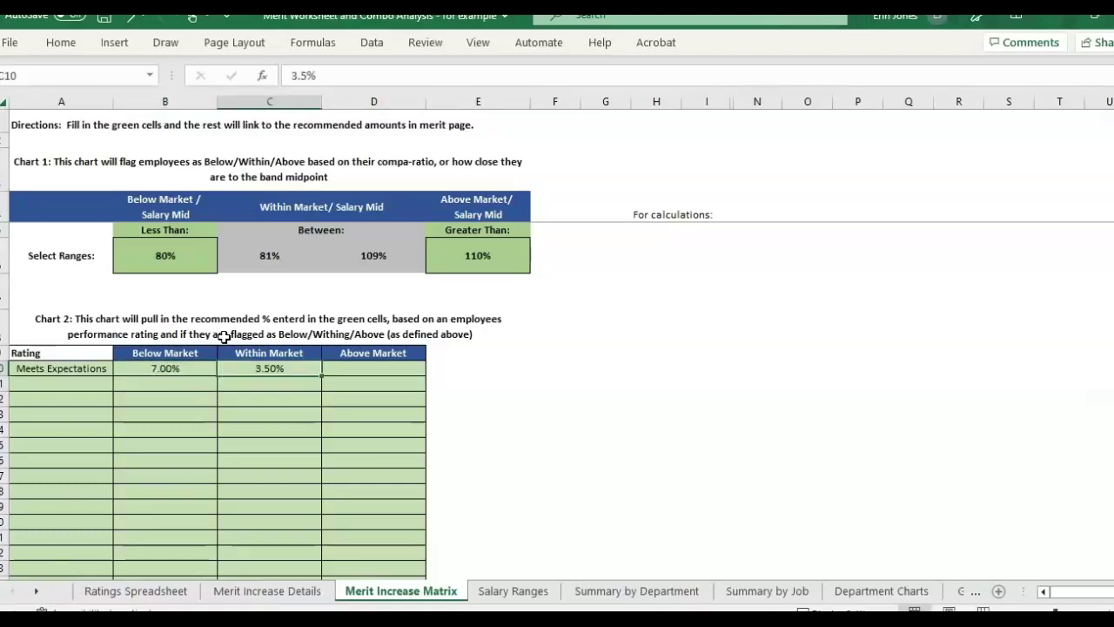
pyautogui.write('4%')
pyautogui.press('Tab')
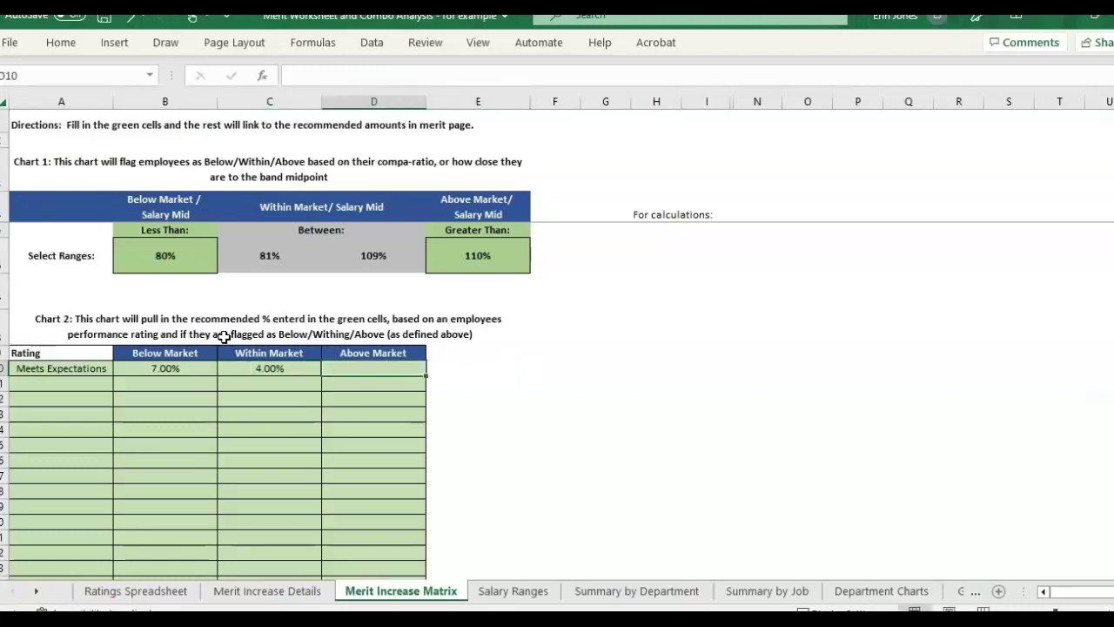
pyautogui.write('2%')
pyautogui.press('Return')
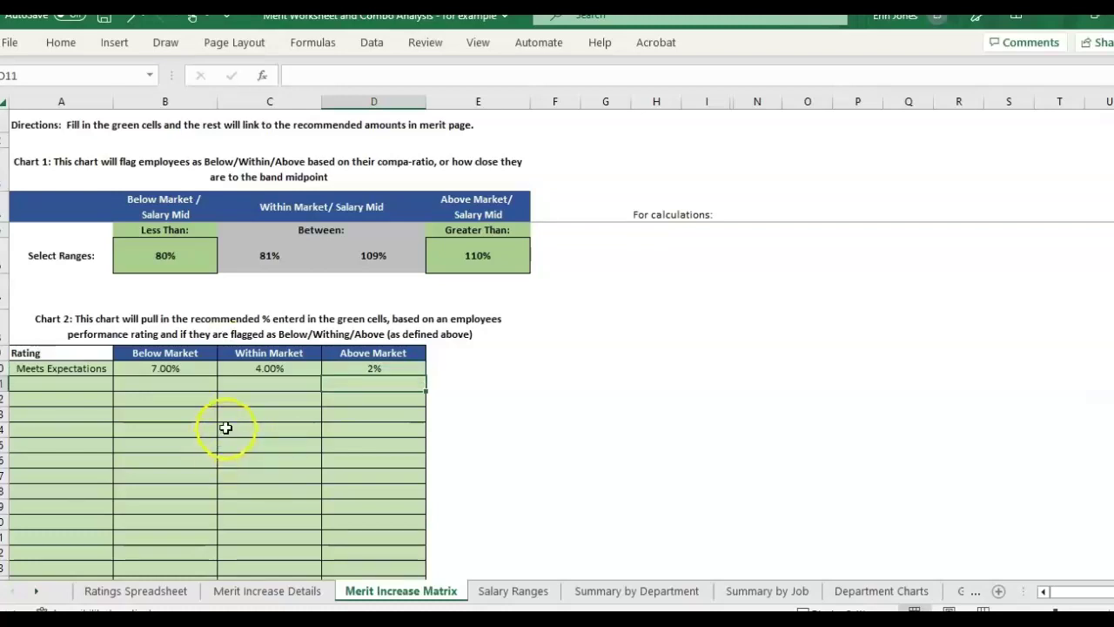
# - Review the HR recommended merit column and the actual merit proposed column on the Merit Increase Details sheet
pyautogui.click(249, 595)
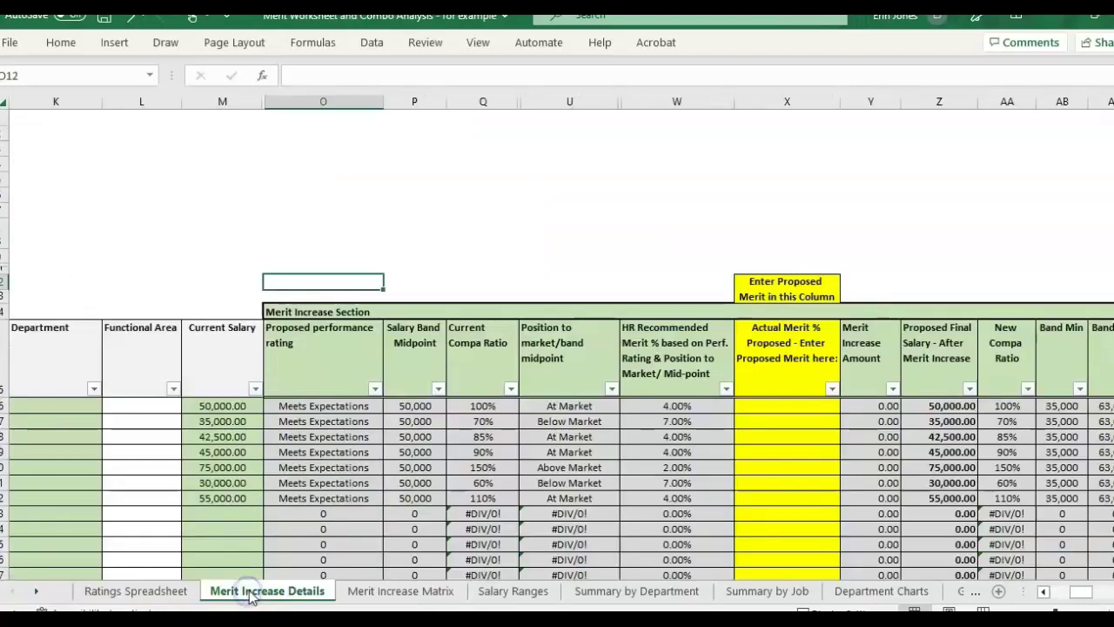
pyautogui.click(697, 342)
pyautogui.click(780, 390)
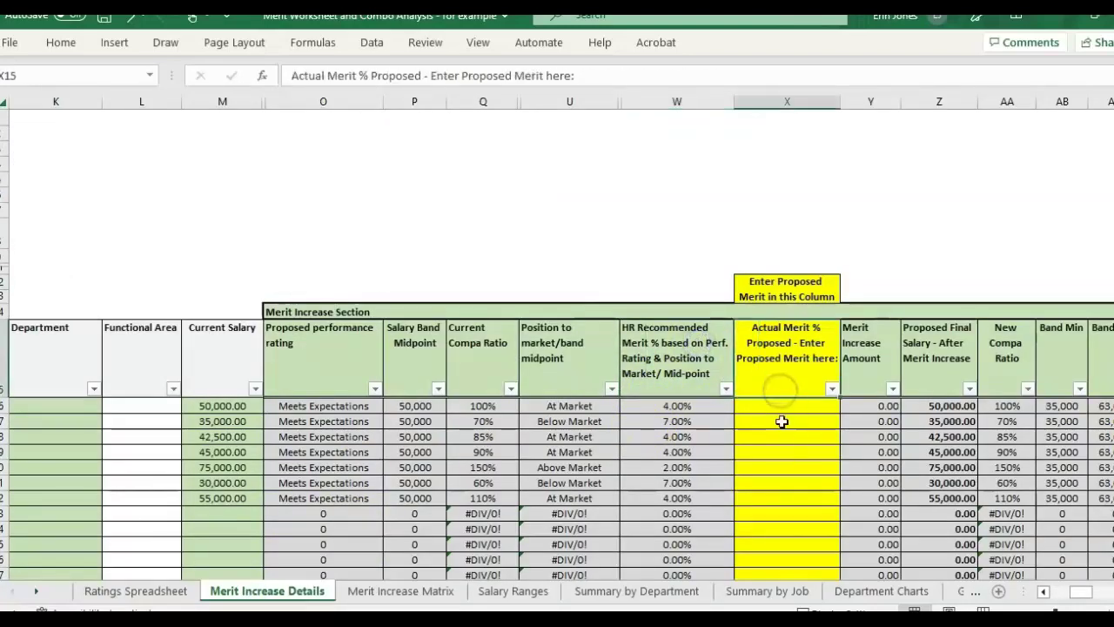
pyautogui.click(712, 113)
pyautogui.click(710, 103)
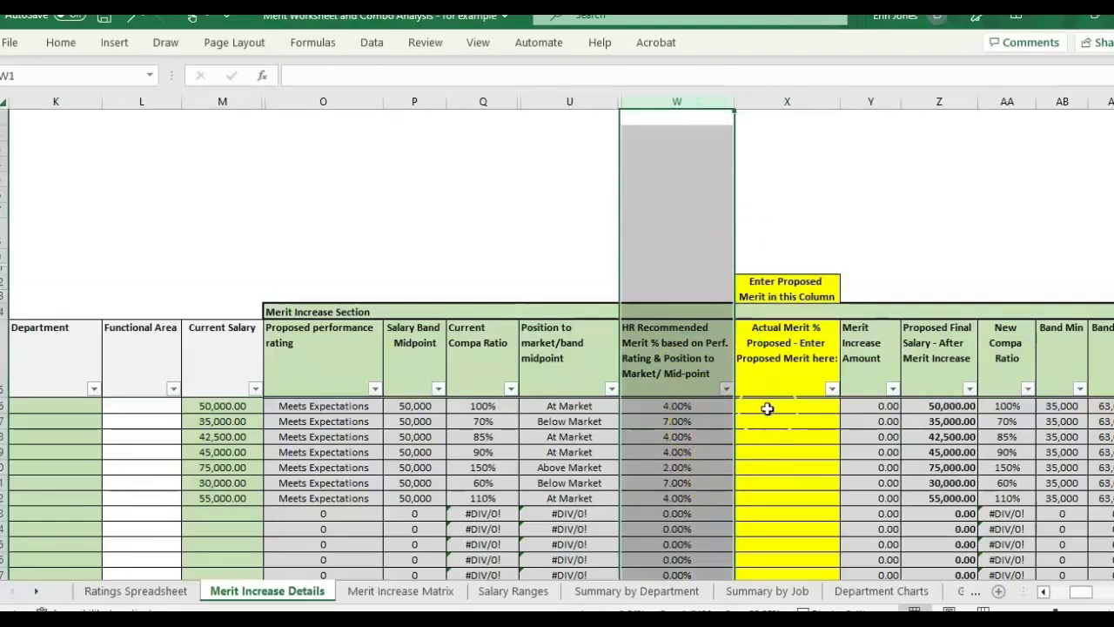
pyautogui.click(774, 408)
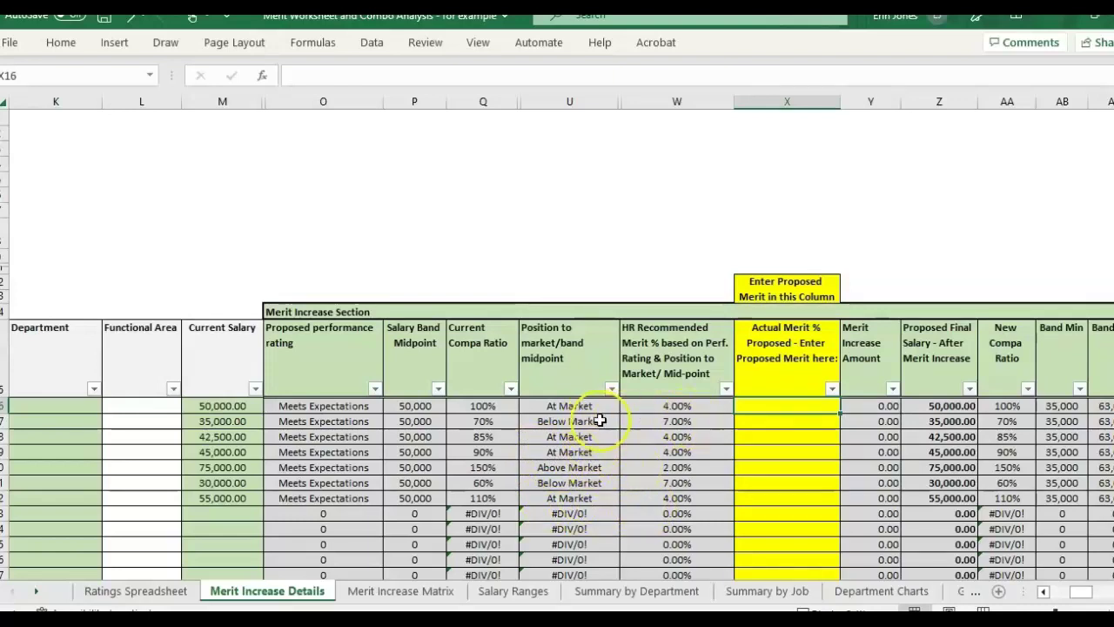
pyautogui.click(796, 486)
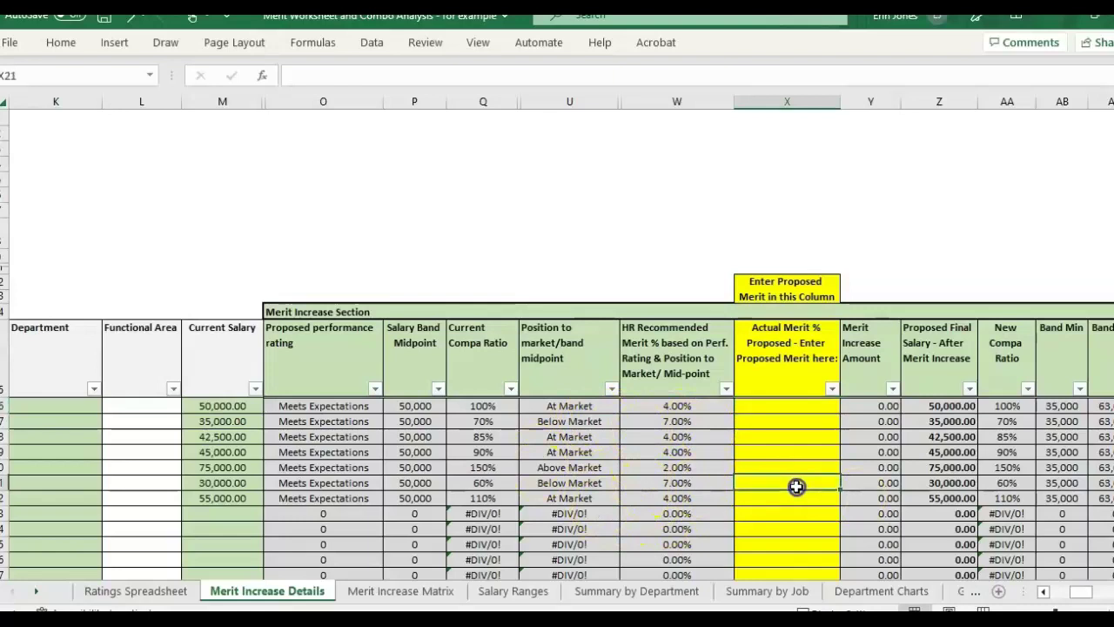
pyautogui.click(798, 102)
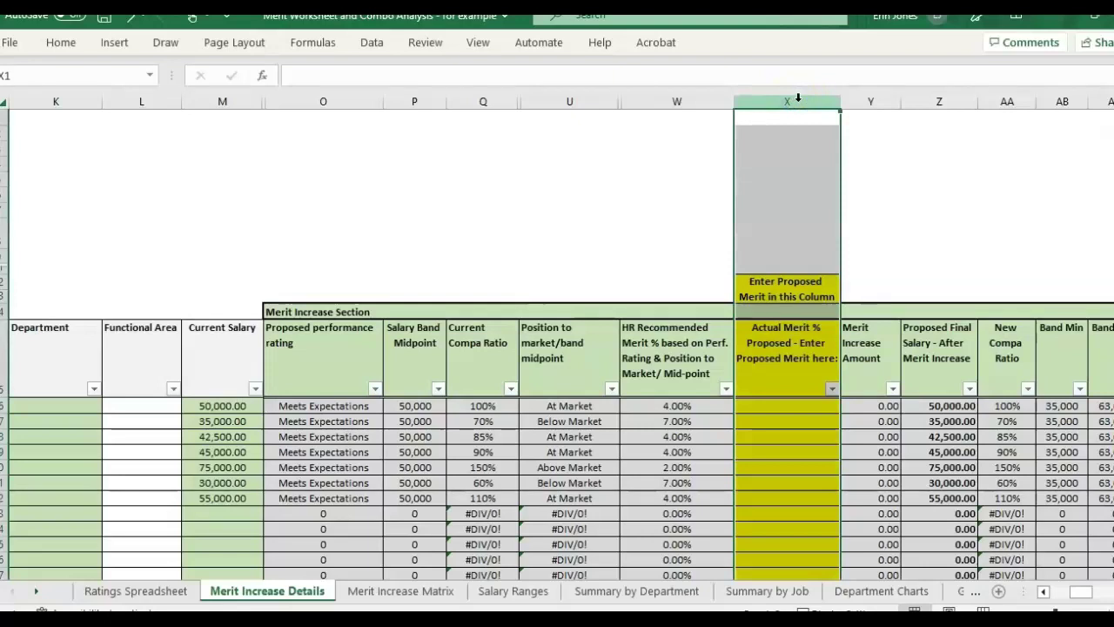
# - Try a 7% actual merit for the employee in row 17, then clear the entry
pyautogui.click(798, 421)
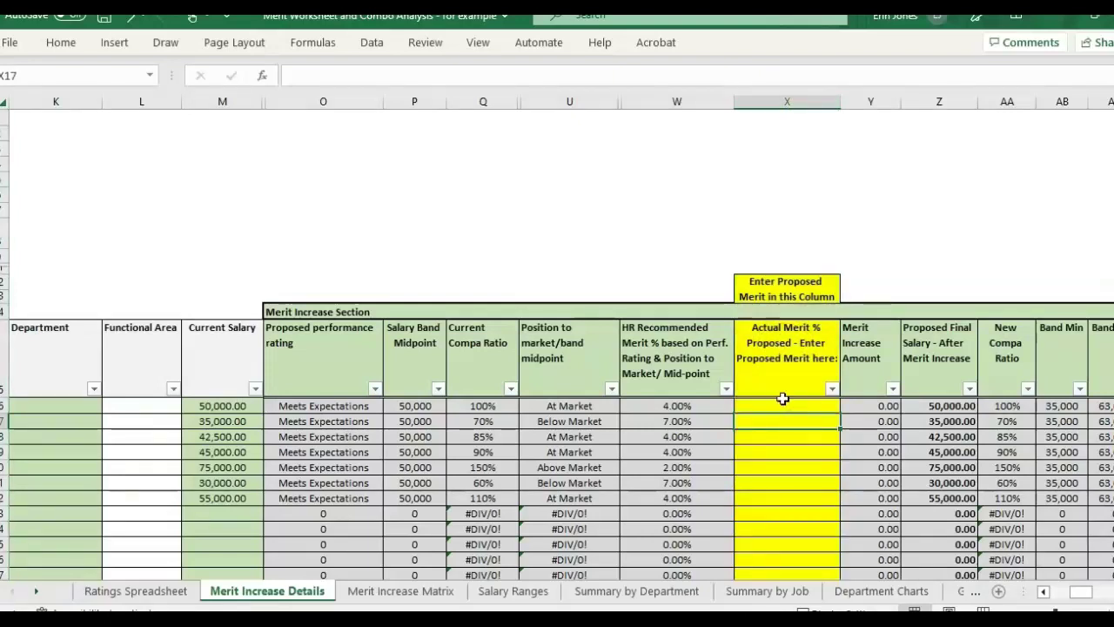
pyautogui.write('7%')
pyautogui.press('Right')
pyautogui.press('Right')
pyautogui.press('Right')
pyautogui.press('Right')
pyautogui.press('Right')
pyautogui.press('Right')
pyautogui.press('Left')
pyautogui.press('Left')
pyautogui.press('Left')
pyautogui.press('Left')
pyautogui.press('Left')
pyautogui.press('Left')
pyautogui.press('Down')
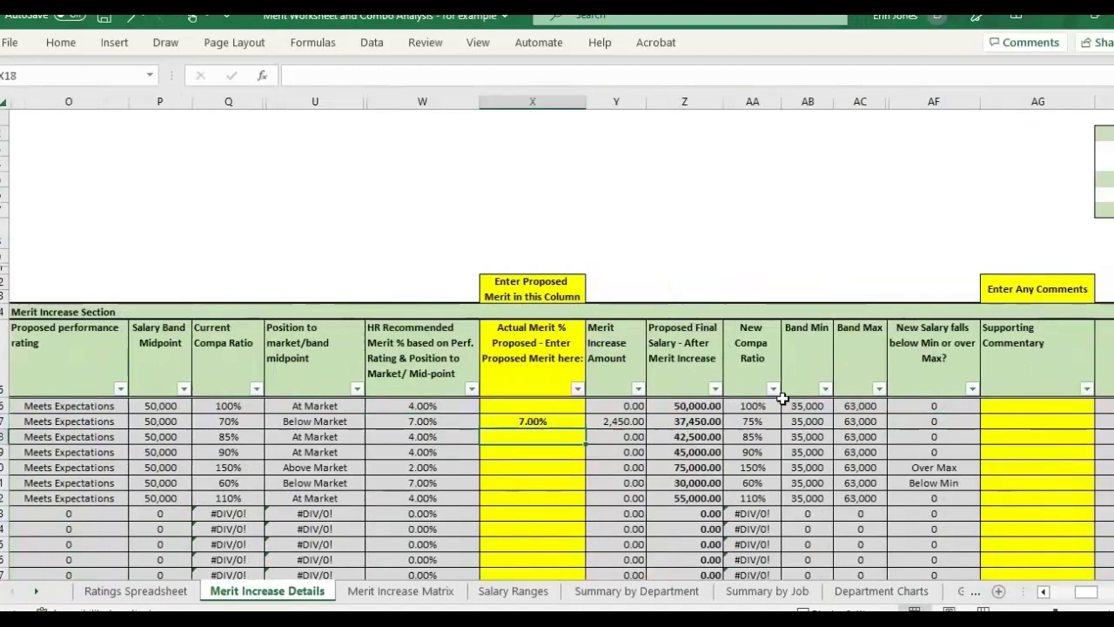
pyautogui.press('Up')
pyautogui.press('Delete')
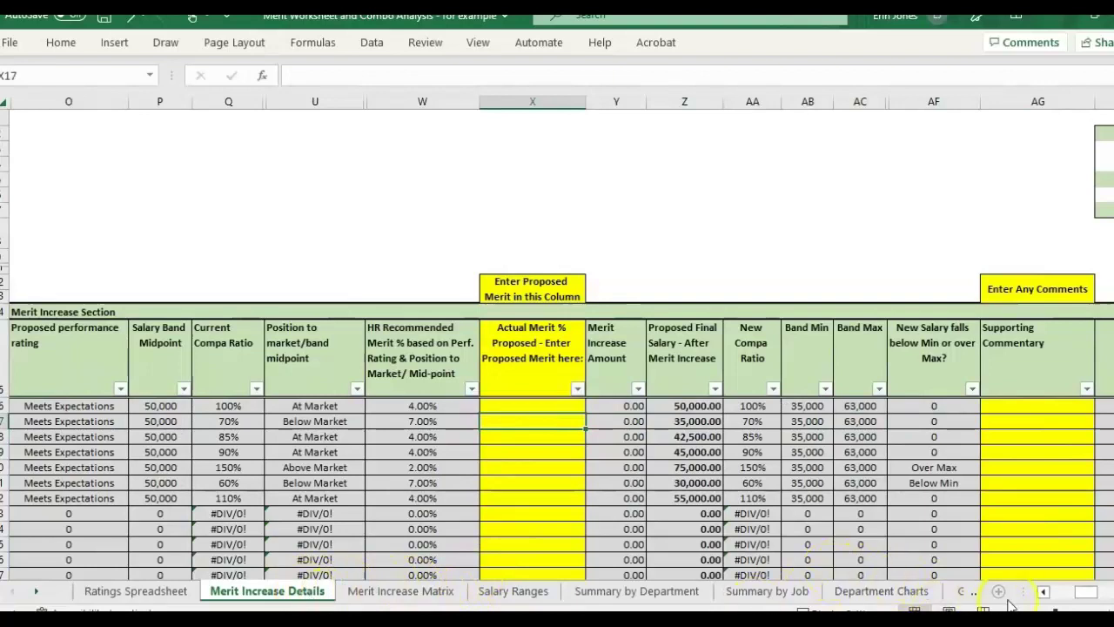
# - Examine the proposed performance rating, HR recommended merit and actual merit proposed columns on the Merit Increase Details sheet
pyautogui.click(36, 360)
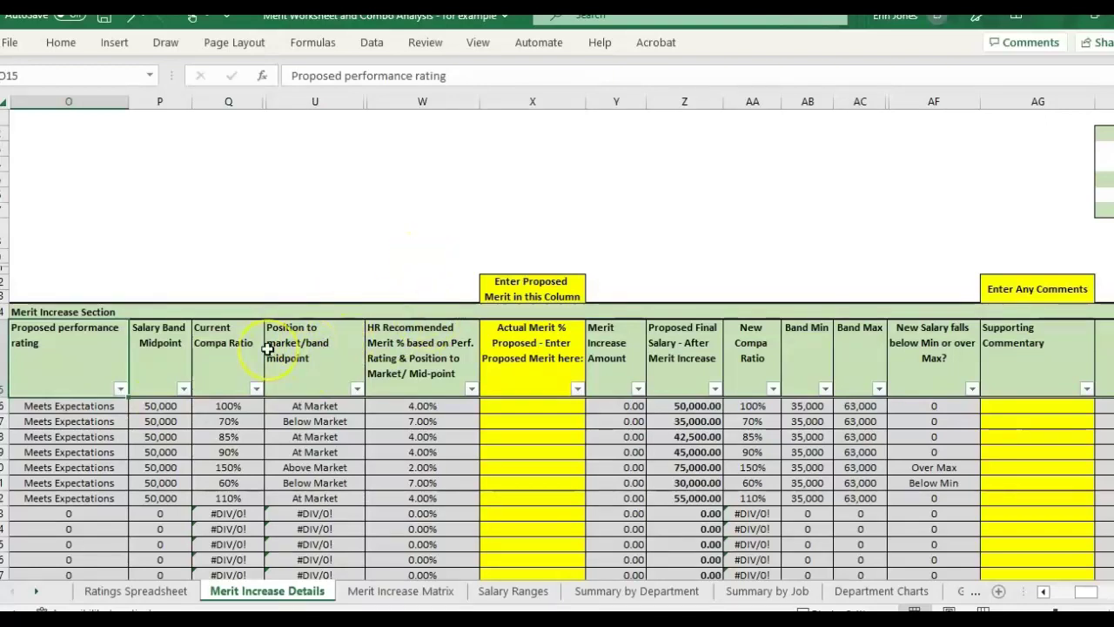
pyautogui.click(446, 101)
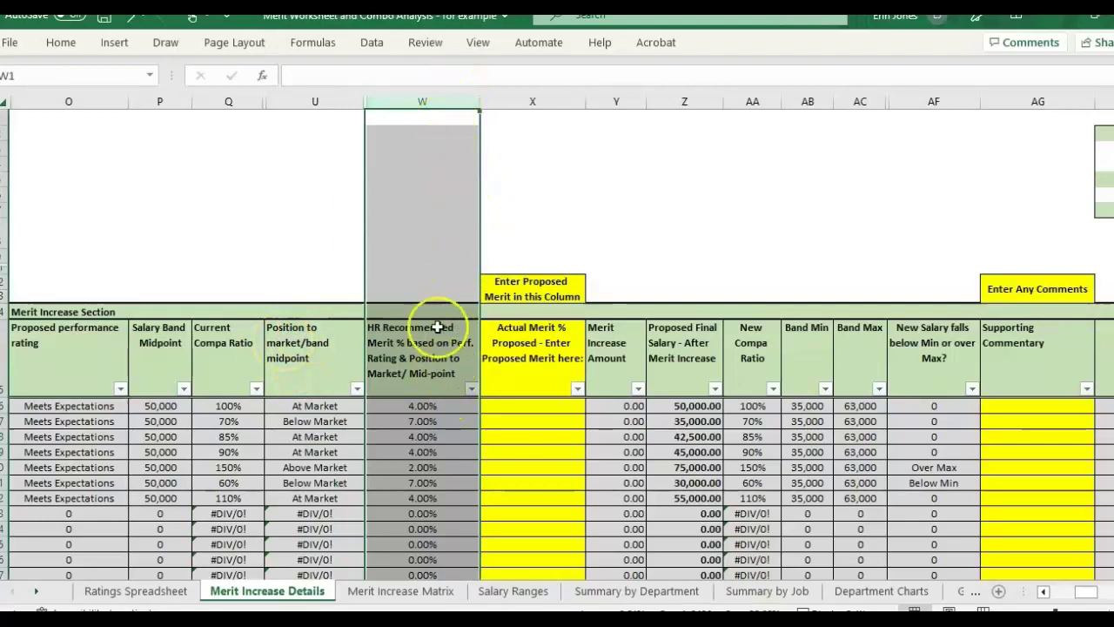
pyautogui.click(536, 370)
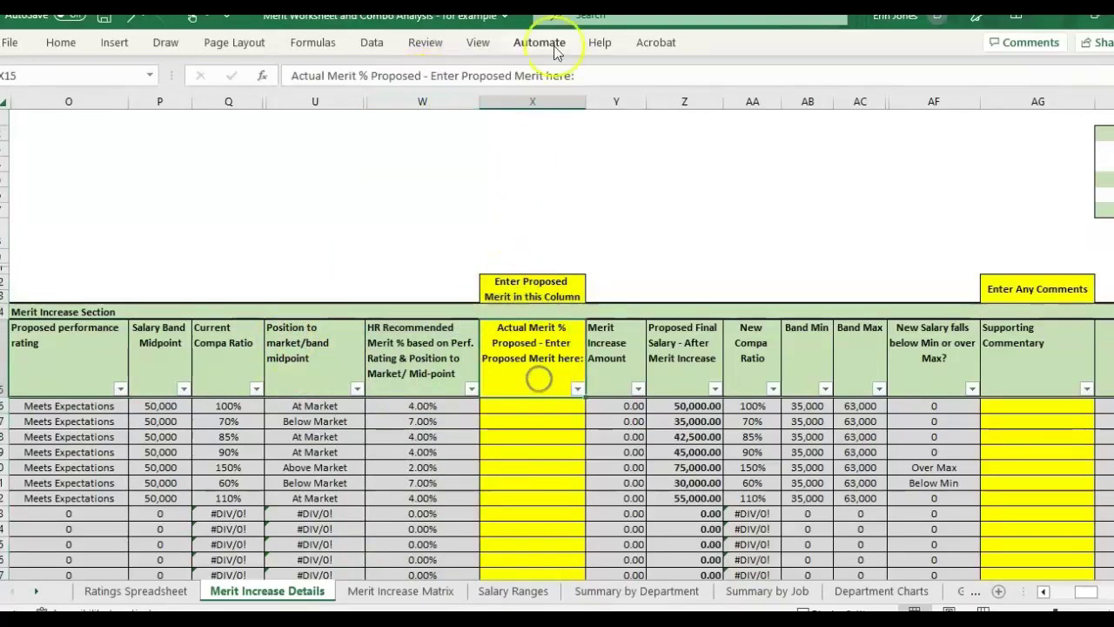
pyautogui.click(546, 103)
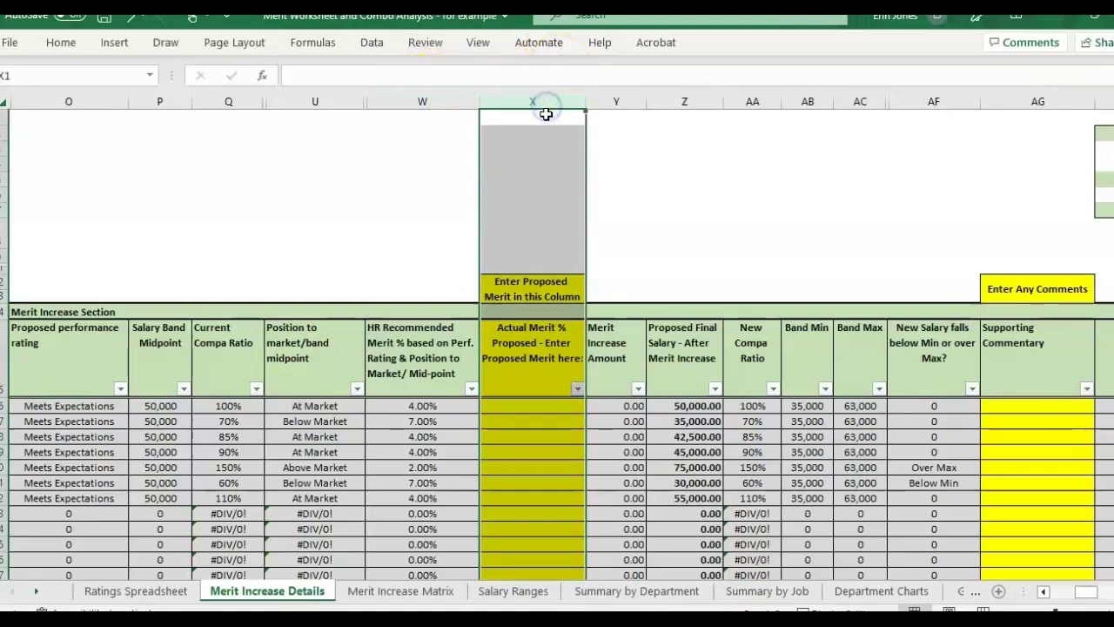
# - Hide columns O through W, from proposed performance rating to HR recommended merit, on the Merit Increase Details sheet
pyautogui.moveTo(435, 101); pyautogui.dragTo(696, 129)
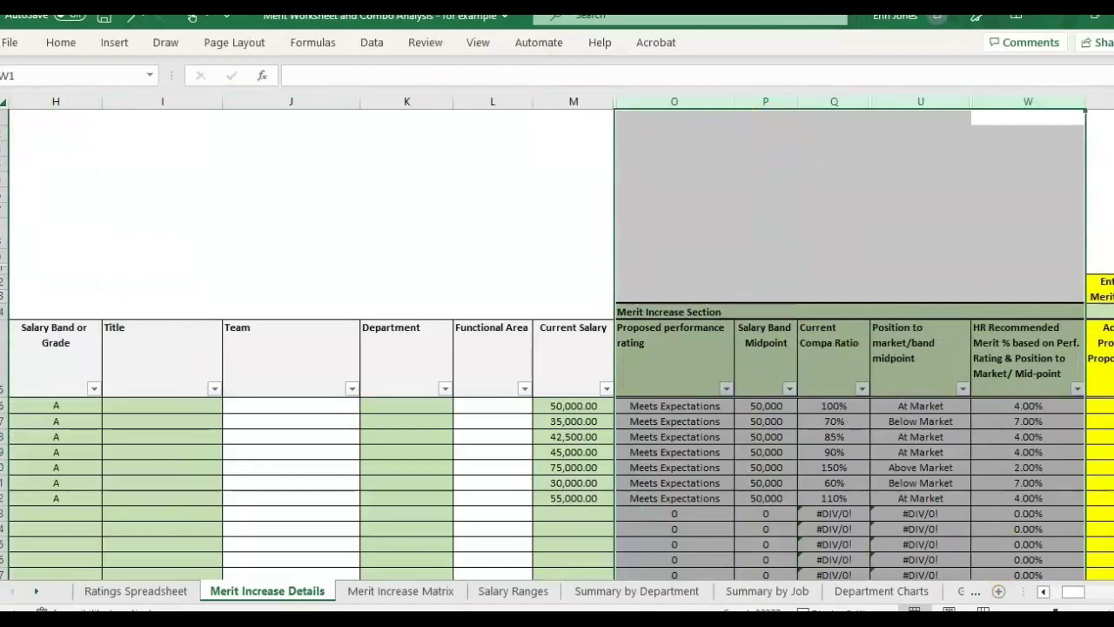
pyautogui.hscroll(3, 368, 373)
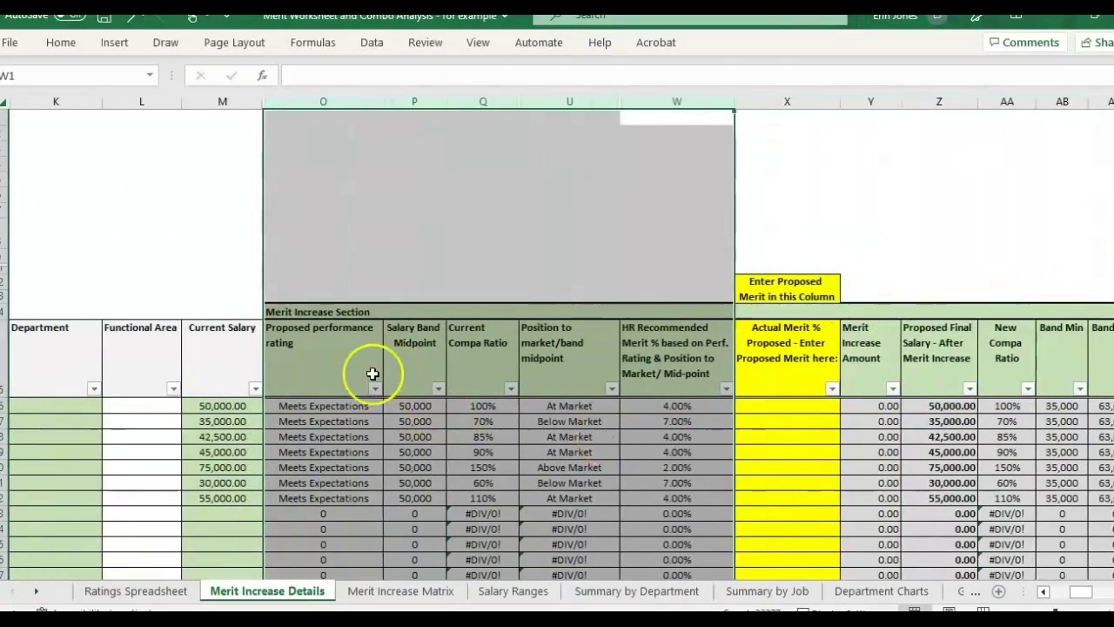
pyautogui.rightClick(478, 102)
pyautogui.click(529, 398)
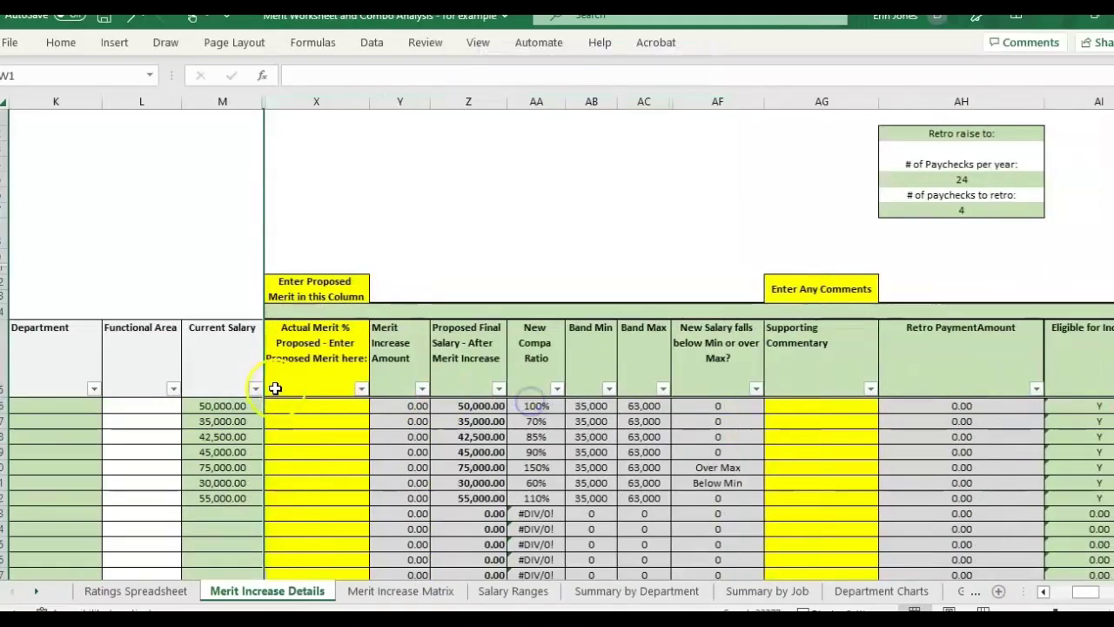
pyautogui.press('Left')
pyautogui.press('Left')
pyautogui.press('Left')
pyautogui.press('Left')
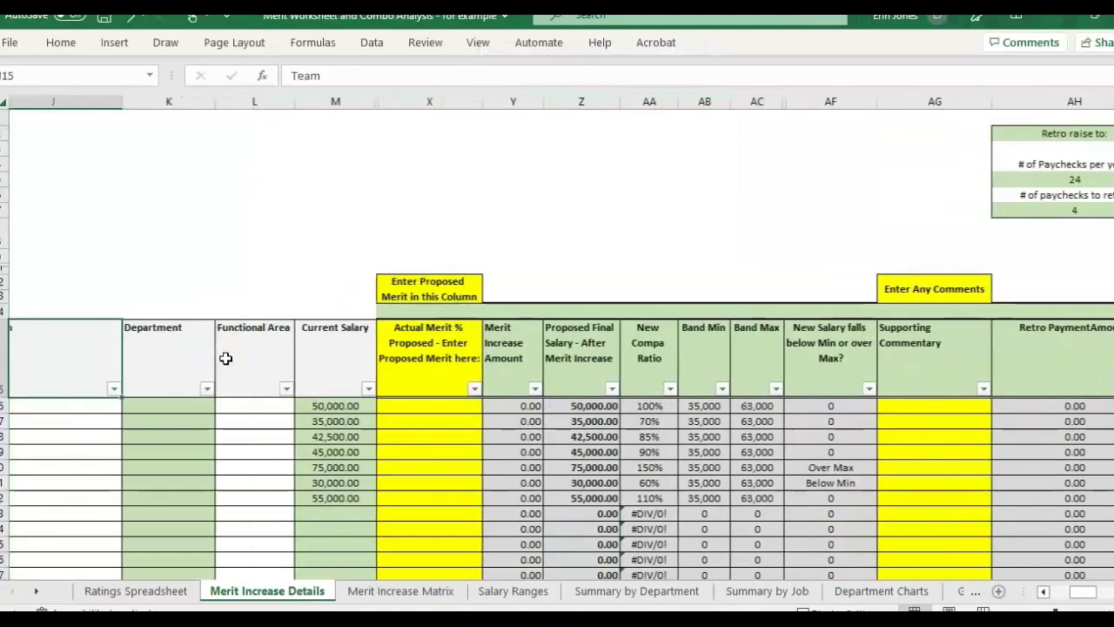
pyautogui.click(225, 358)
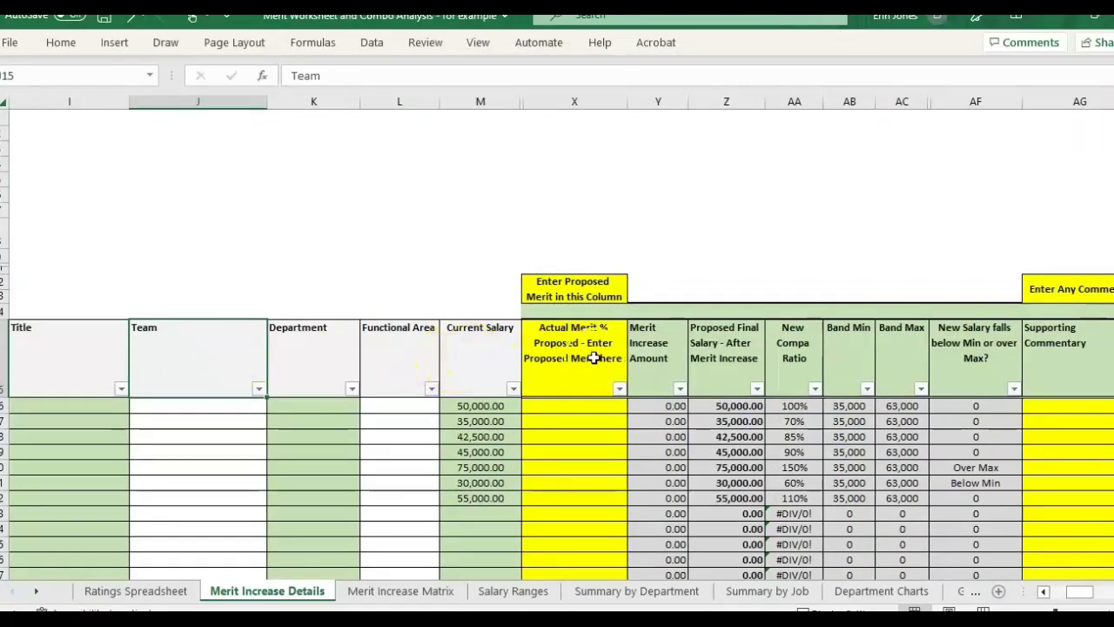
# - Enter actual merit proposed of 5% in row 16 and 3% in row 17, and check the compa ratio and increase amount columns
pyautogui.click(593, 358)
pyautogui.click(592, 413)
pyautogui.write('5%')
pyautogui.press('Return')
pyautogui.write('3%')
pyautogui.press('Return')
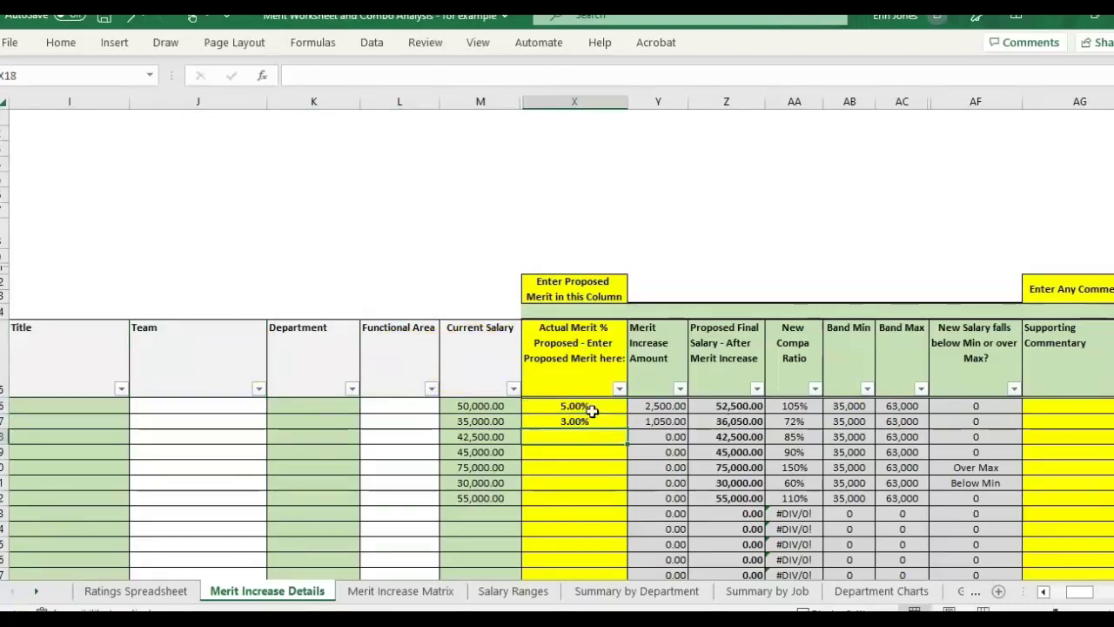
pyautogui.click(796, 350)
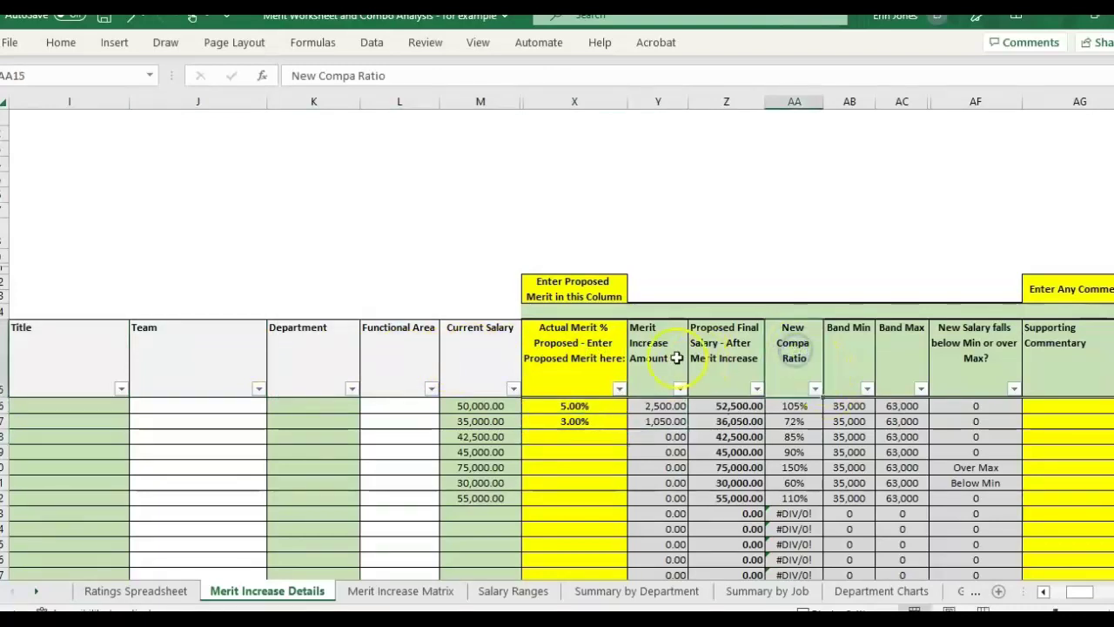
pyautogui.click(669, 348)
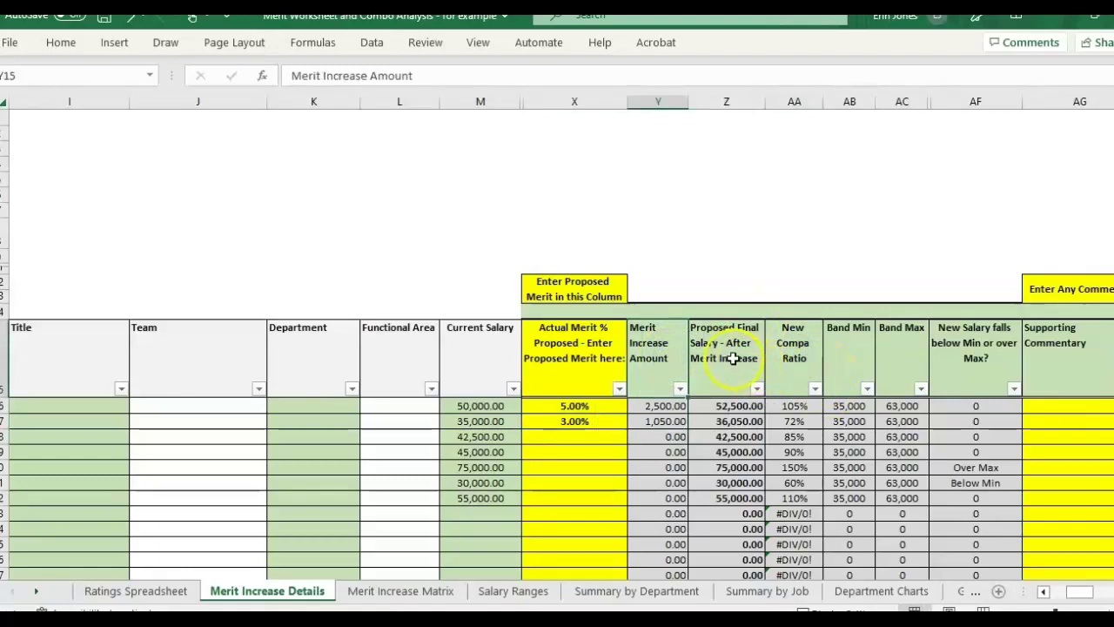
# - Hide columns AA through AF, from new compa ratio to the salary-outside-band flag, on the Merit Increase Details sheet
pyautogui.click(738, 351)
pyautogui.moveTo(804, 101); pyautogui.dragTo(986, 102)
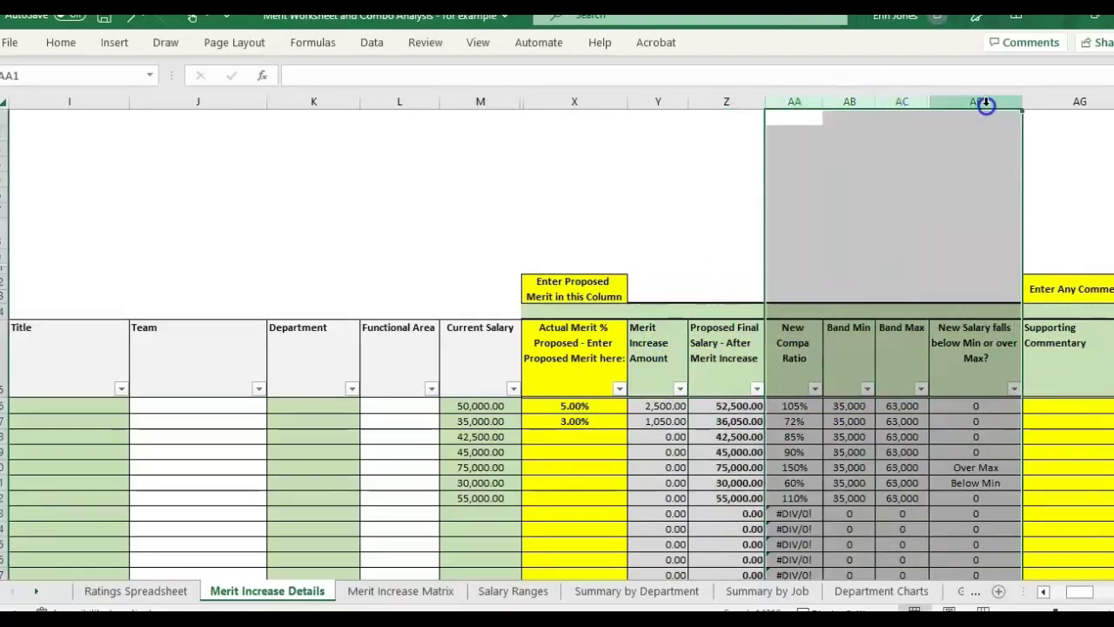
pyautogui.rightClick(987, 101)
pyautogui.click(881, 398)
pyautogui.click(748, 373)
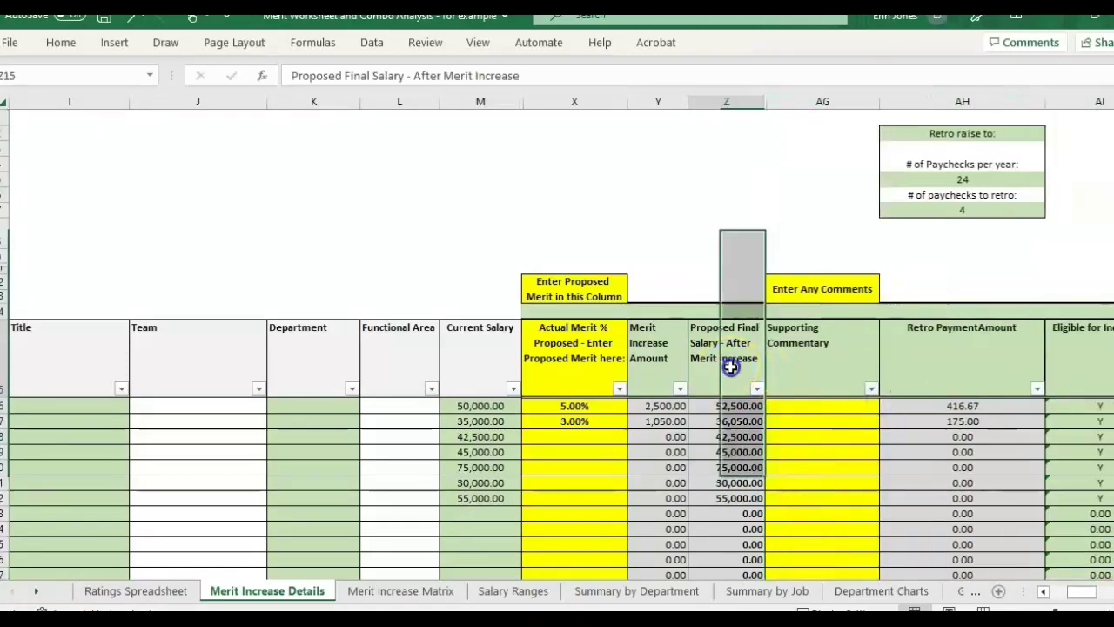
# - Examine the retro payment amount column, its paycheck settings, and the increase eligibility and reason columns
pyautogui.click(1014, 375)
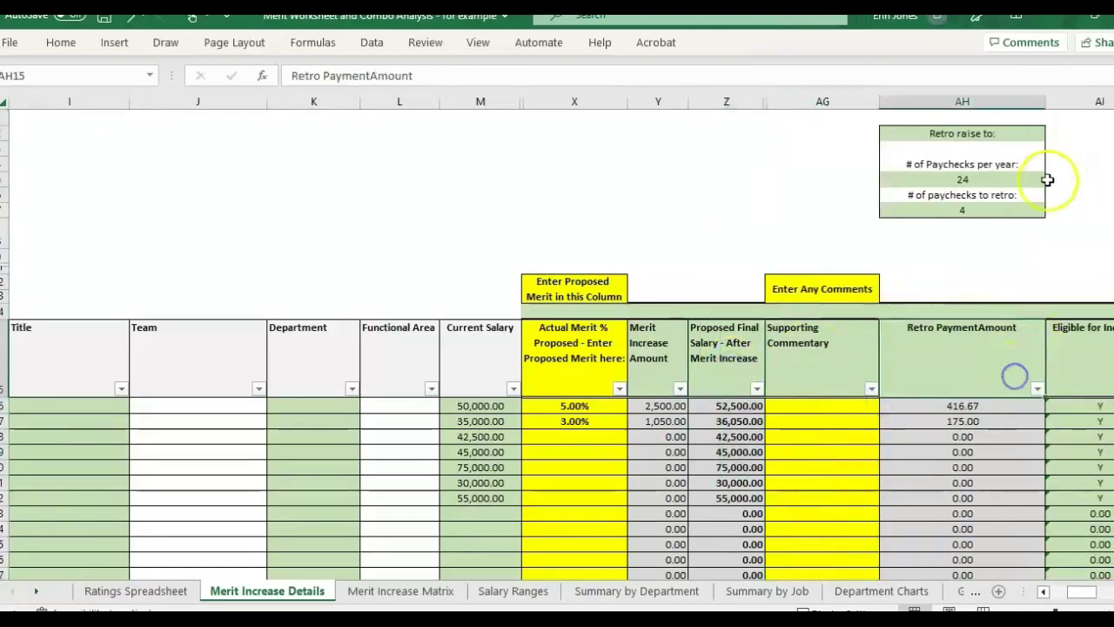
pyautogui.click(1044, 179)
pyautogui.click(1003, 353)
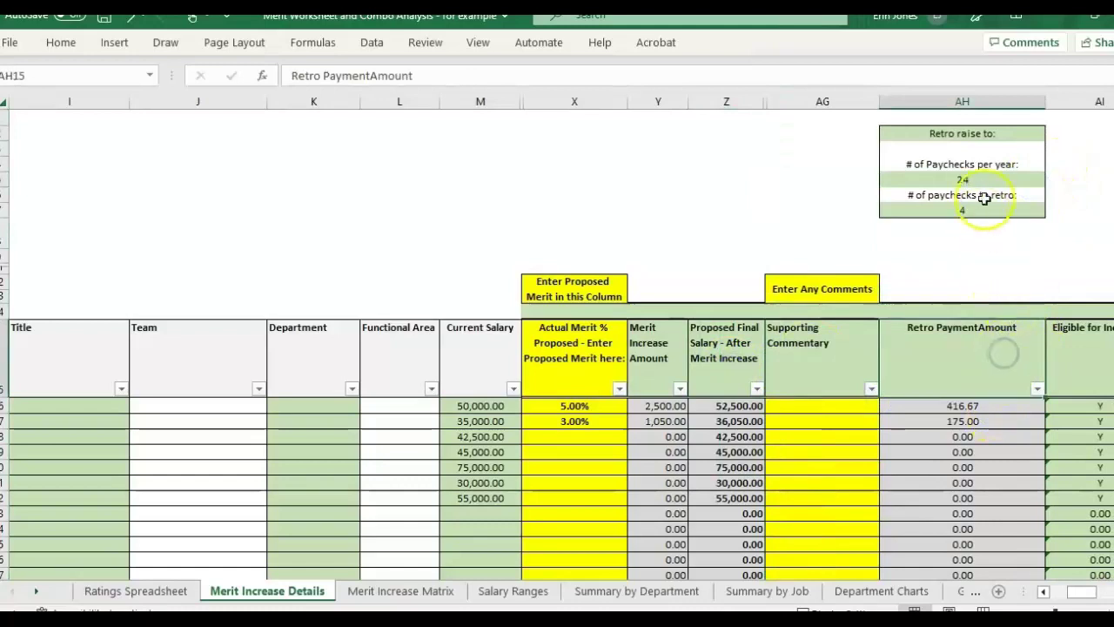
pyautogui.click(1015, 164)
pyautogui.click(1020, 178)
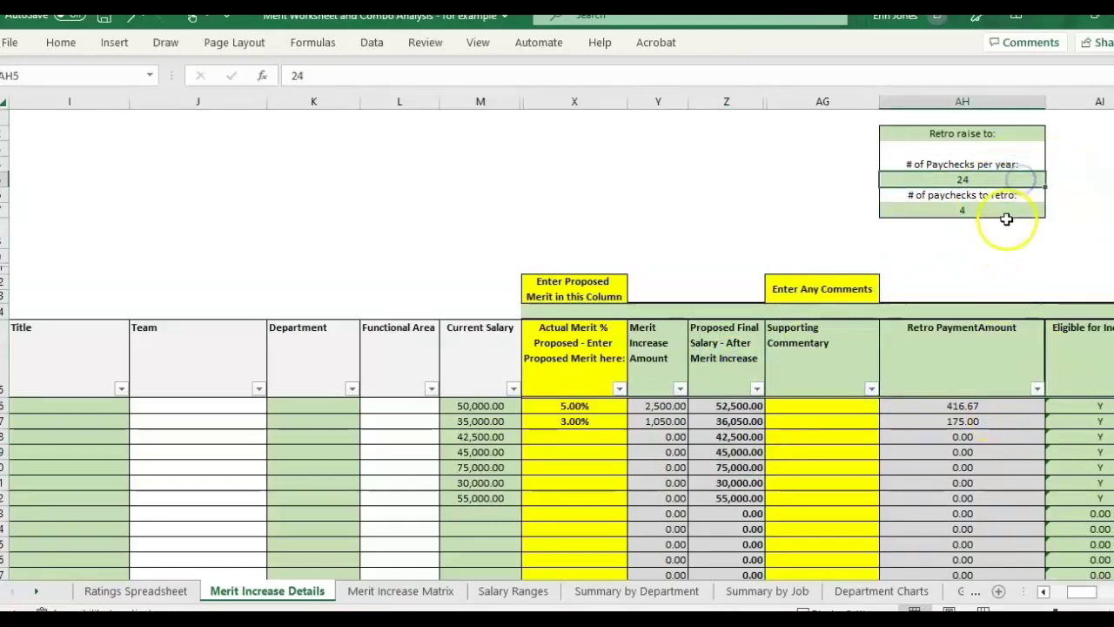
pyautogui.click(1000, 358)
pyautogui.press('Right')
pyautogui.click(1084, 365)
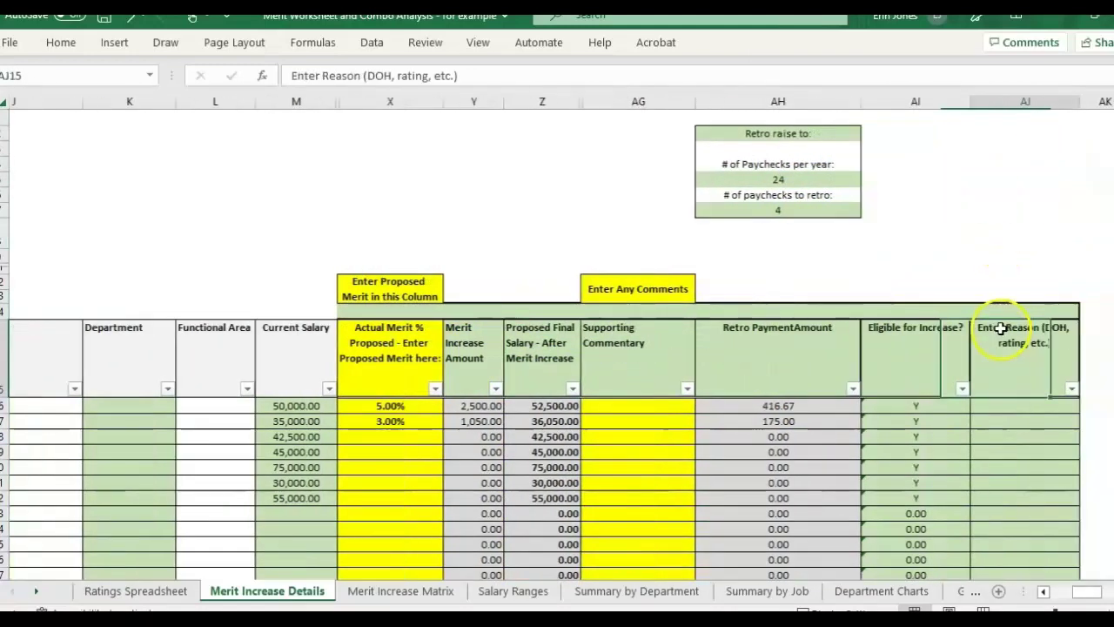
# - Return to the Location column at the start of the header row and look through the workbook's sheet list
pyautogui.press('Home')
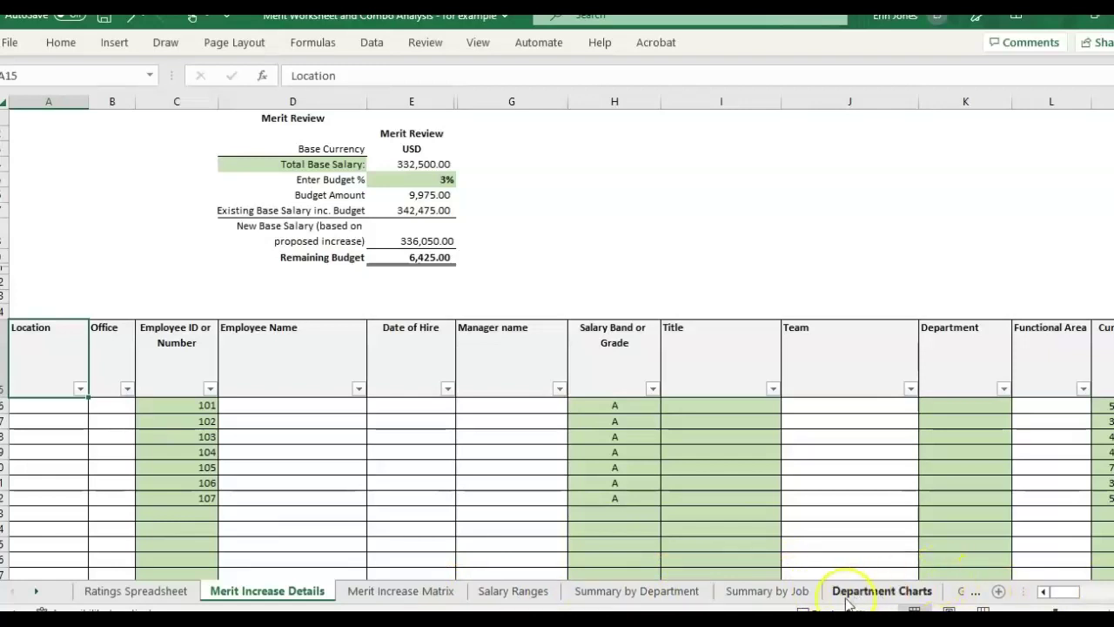
pyautogui.click(35, 590)
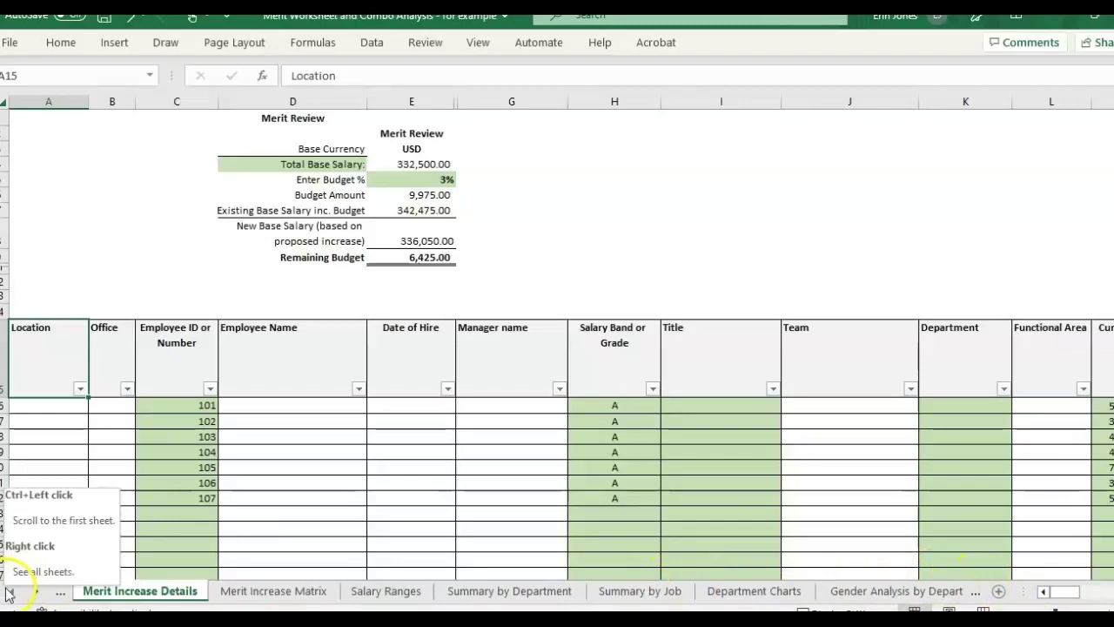
pyautogui.click(15, 591)
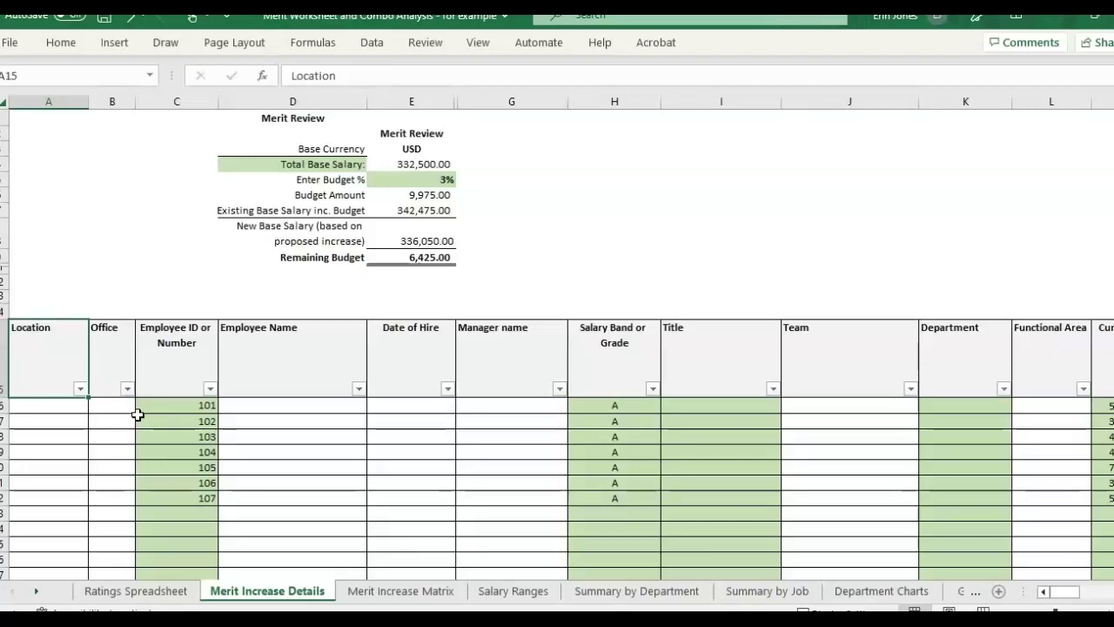
# - Review the simplified header row from Location across to Merit Increase Amount
pyautogui.press('Right')
pyautogui.press('Right')
pyautogui.press('Right')
pyautogui.press('Right')
pyautogui.press('Right')
pyautogui.press('Right')
pyautogui.press('Right')
pyautogui.press('Right')
pyautogui.press('Right')
pyautogui.press('Right')
pyautogui.press('Right')
pyautogui.press('Right')
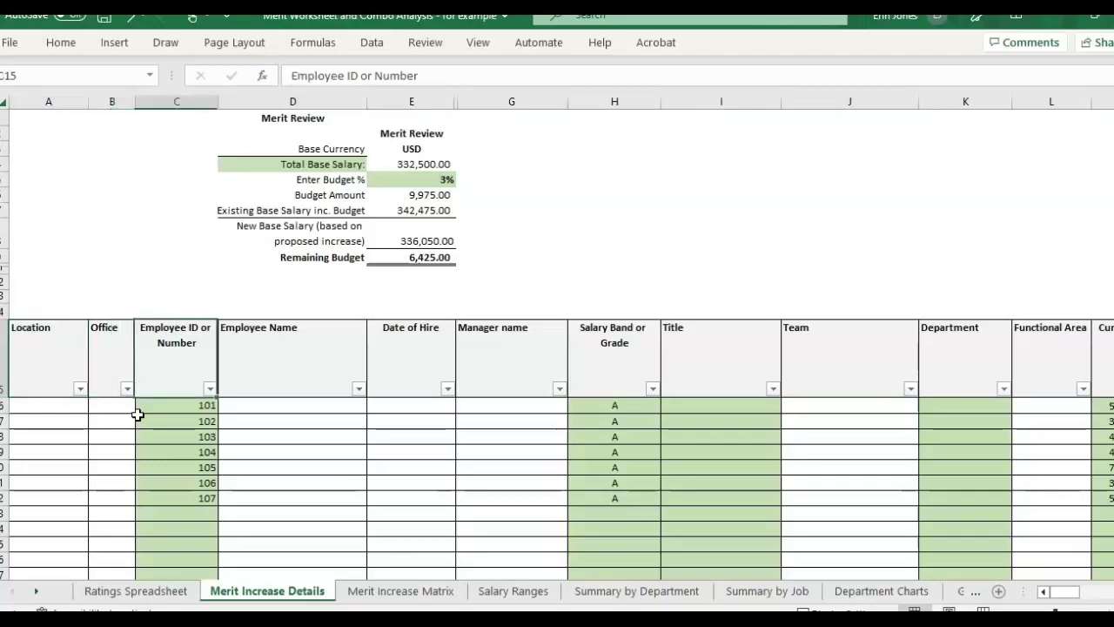
pyautogui.press('Right')
pyautogui.press('Right')
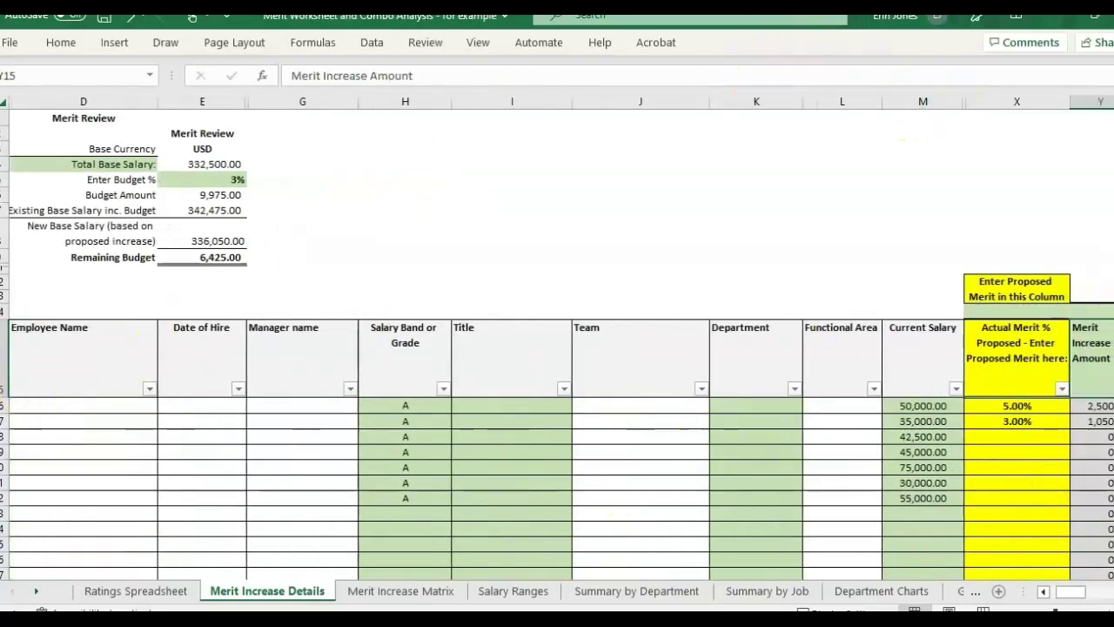
# - Open the Merit Increase Matrix sheet and examine the below, within and above market ranges
pyautogui.click(400, 590)
pyautogui.click(483, 258)
pyautogui.moveTo(483, 258); pyautogui.dragTo(164, 252)
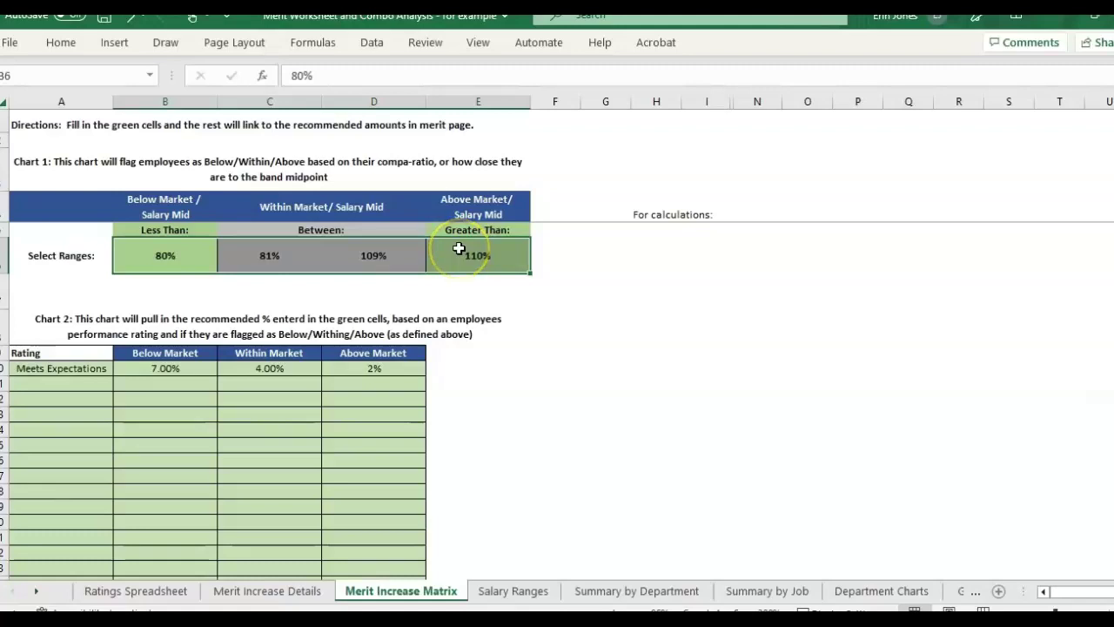
pyautogui.click(550, 257)
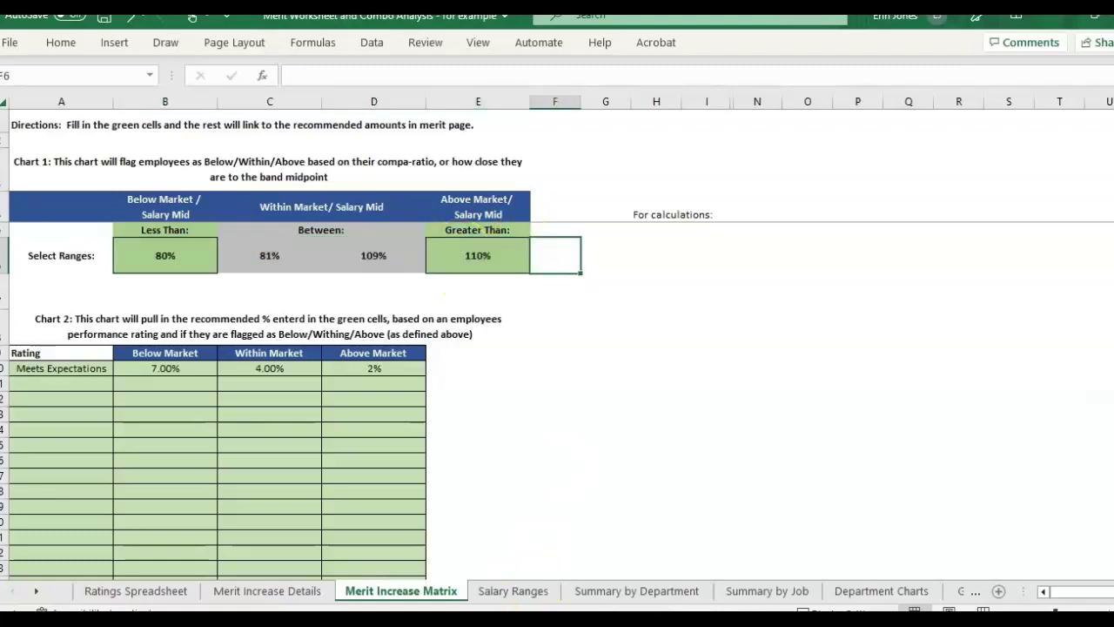
# - Switch to the browser and look through the FreeResources page of the Time Savings Templates site
pyautogui.moveTo(523, 613)
pyautogui.click(509, 561)
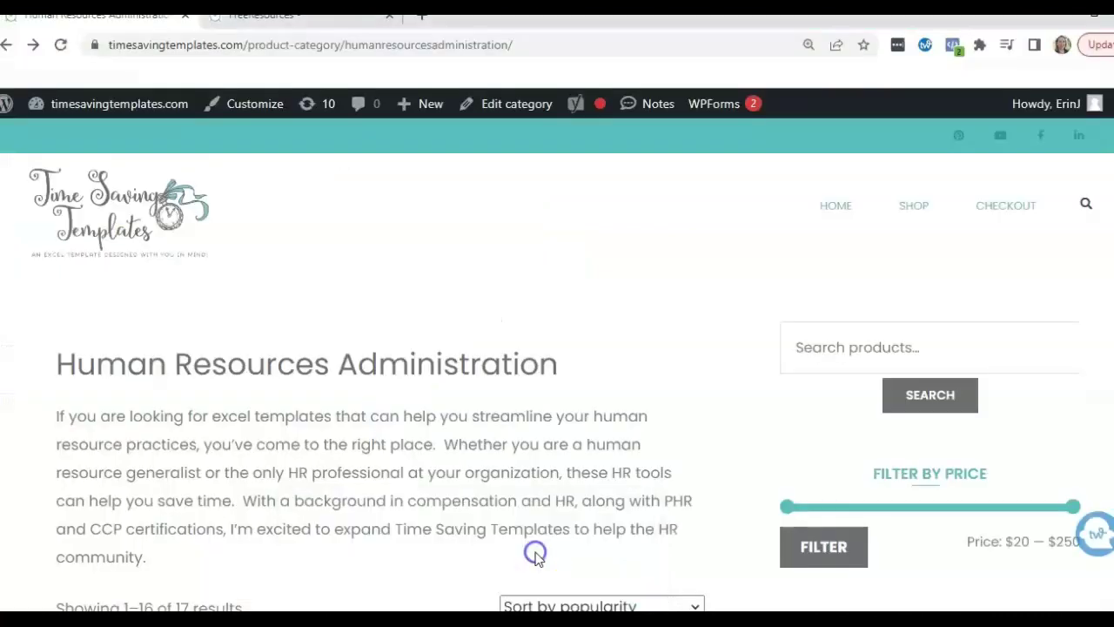
pyautogui.click(296, 15)
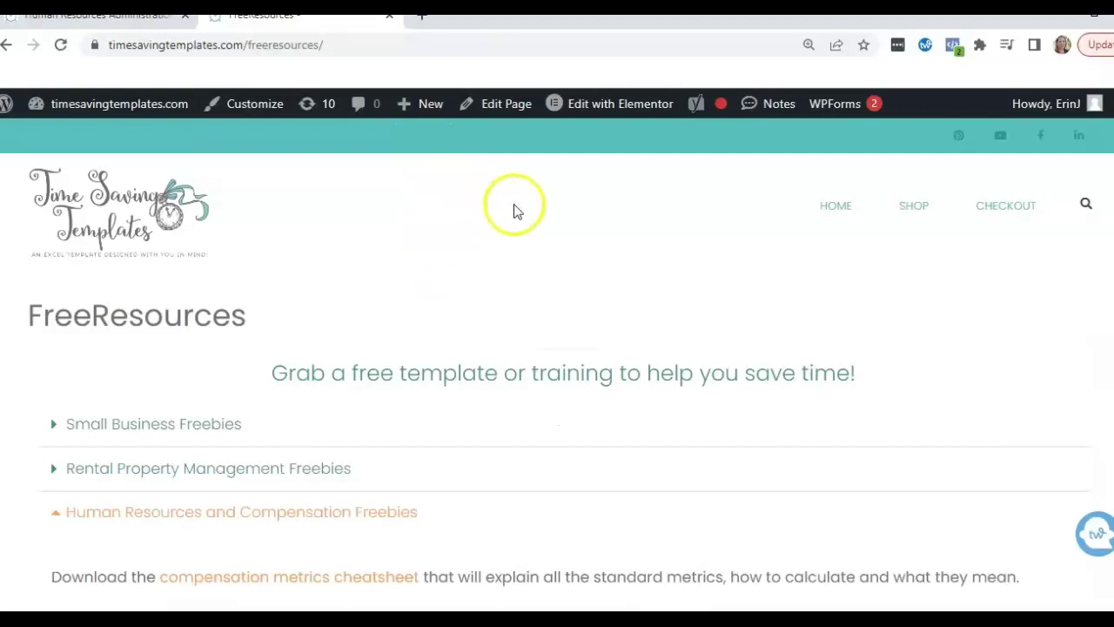
pyautogui.scroll(-1, 535, 239)
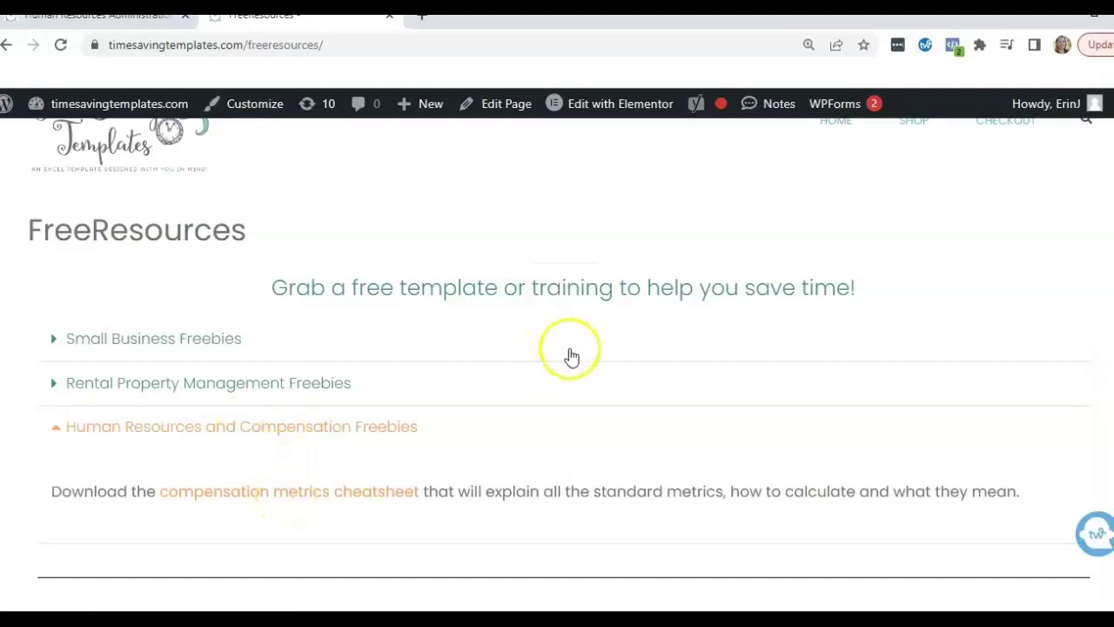
pyautogui.scroll(-3, 567, 356)
pyautogui.scroll(-5, 665, 339)
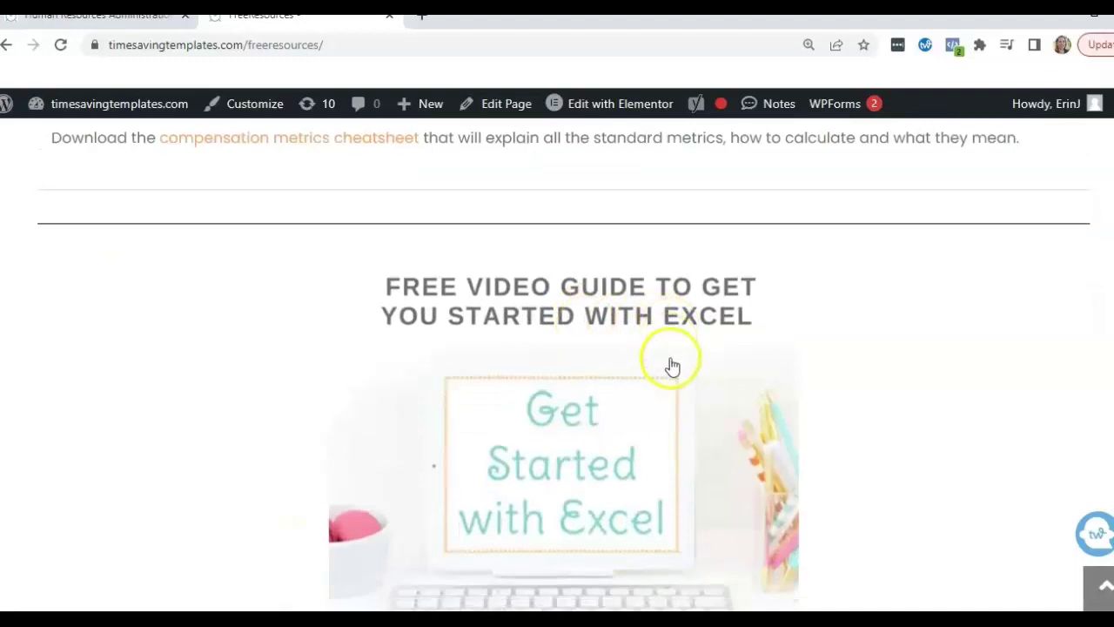
pyautogui.scroll(8, 674, 355)
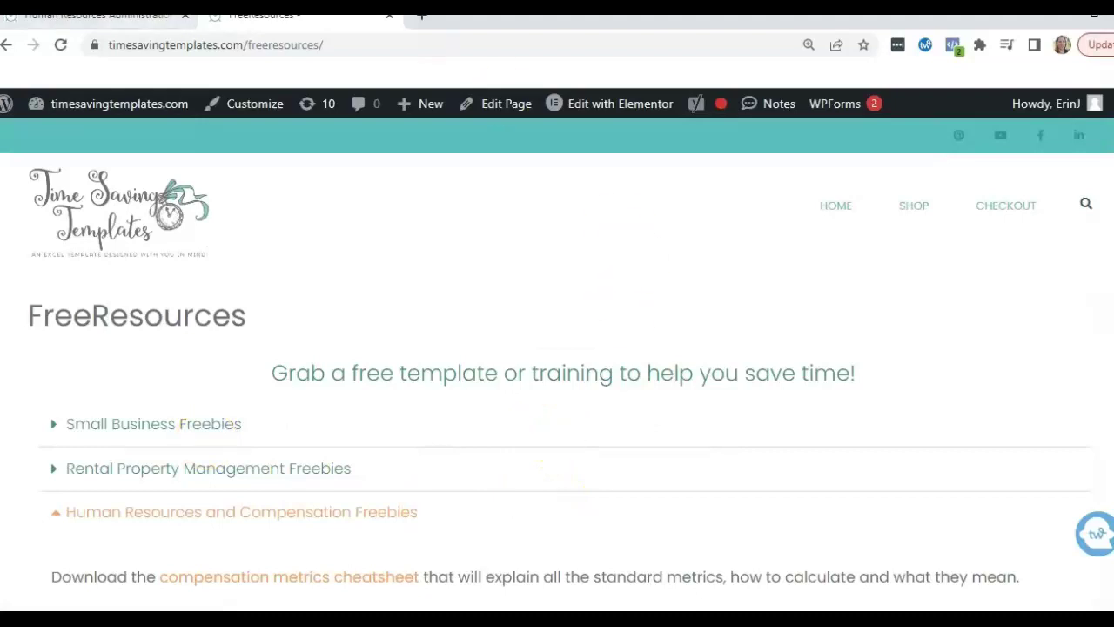
# - Return to the Human Resources Administration product page and look through the shop categories and listed HR templates
pyautogui.click(113, 16)
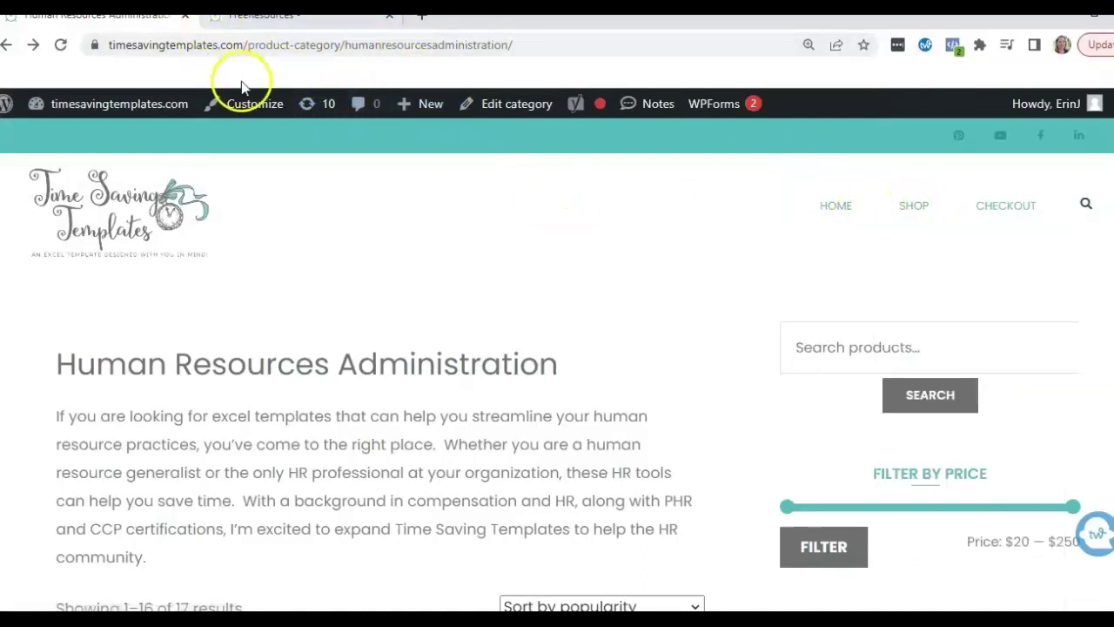
pyautogui.moveTo(913, 218)
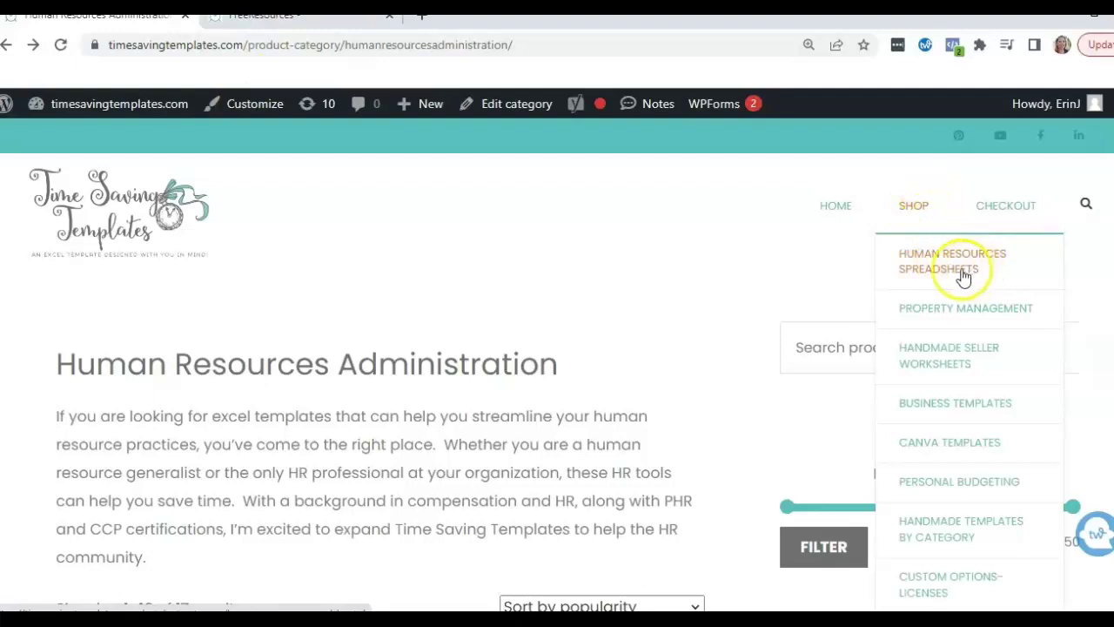
pyautogui.scroll(-4, 512, 369)
pyautogui.scroll(-6, 518, 356)
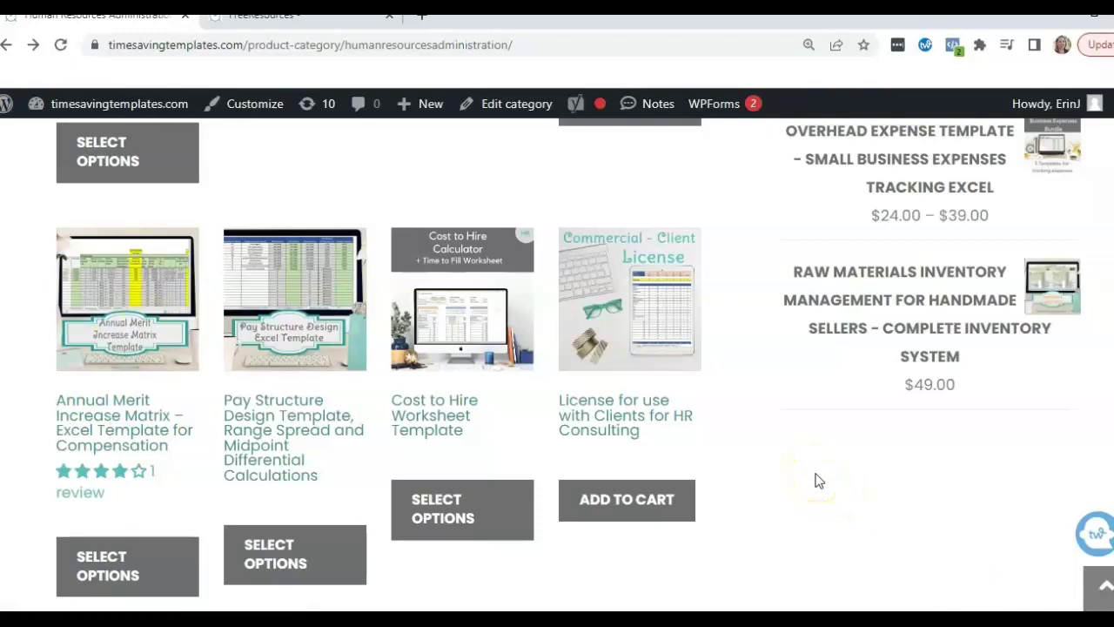
pyautogui.scroll(10, 820, 455)
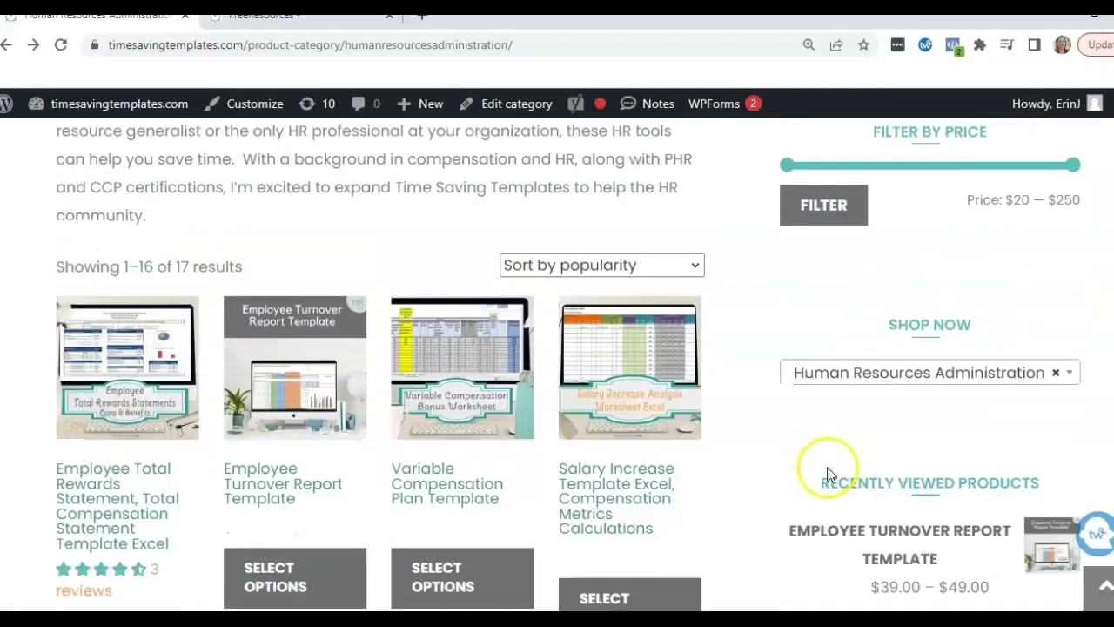